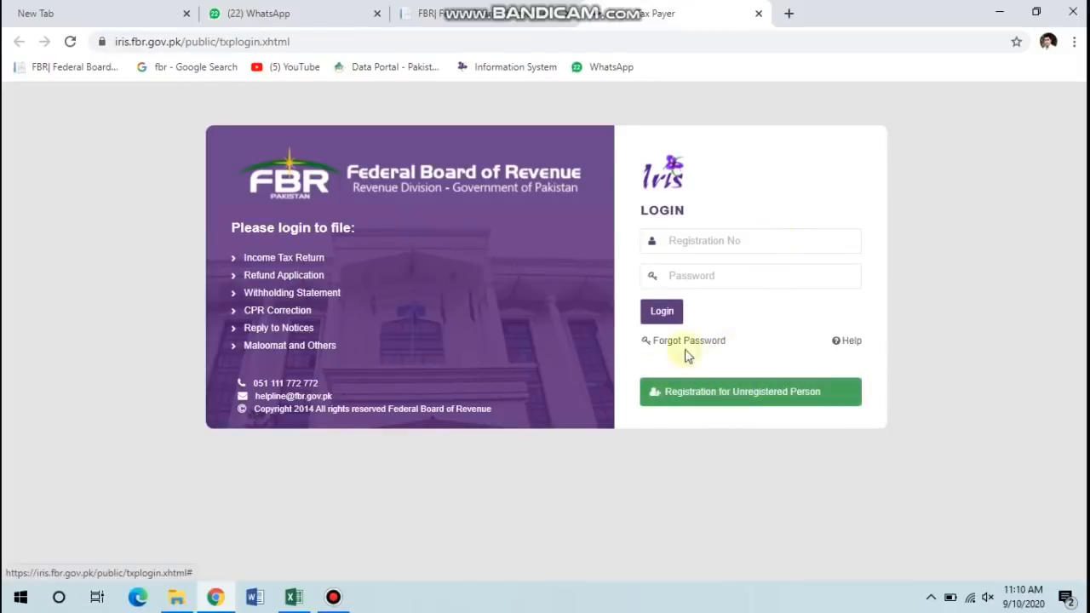
# Log in to FBR IRIS with the saved registration number and the account password.
pyautogui.click(736, 242)
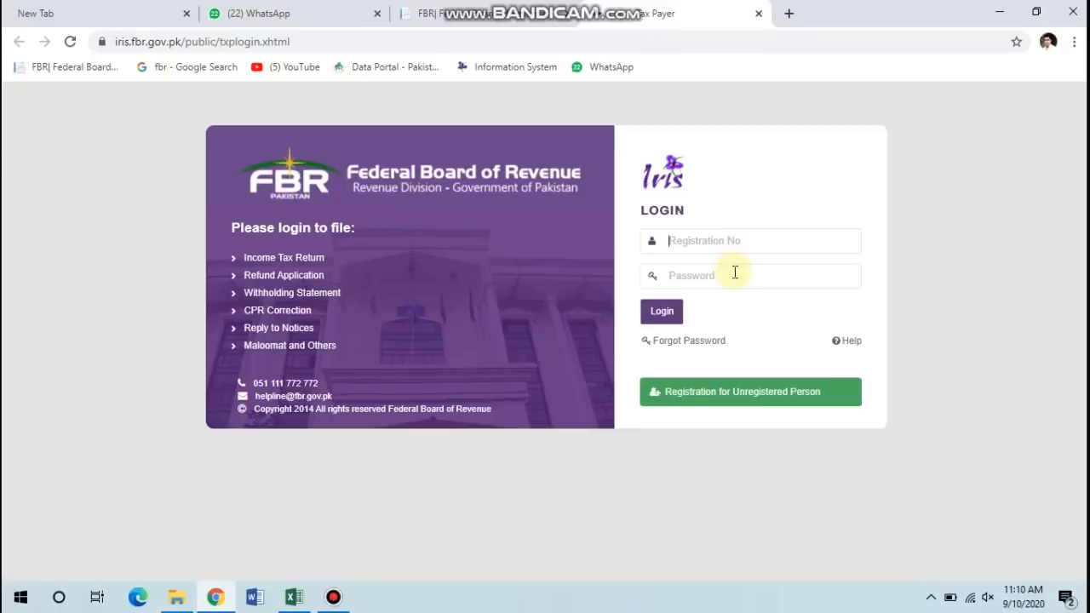
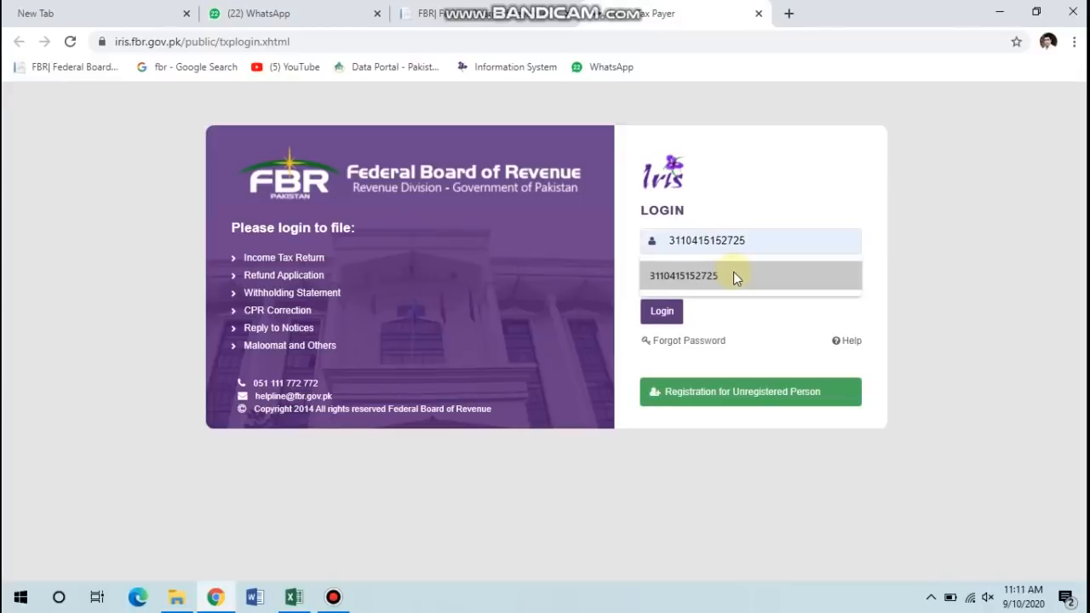
pyautogui.click(734, 276)
pyautogui.click(734, 273)
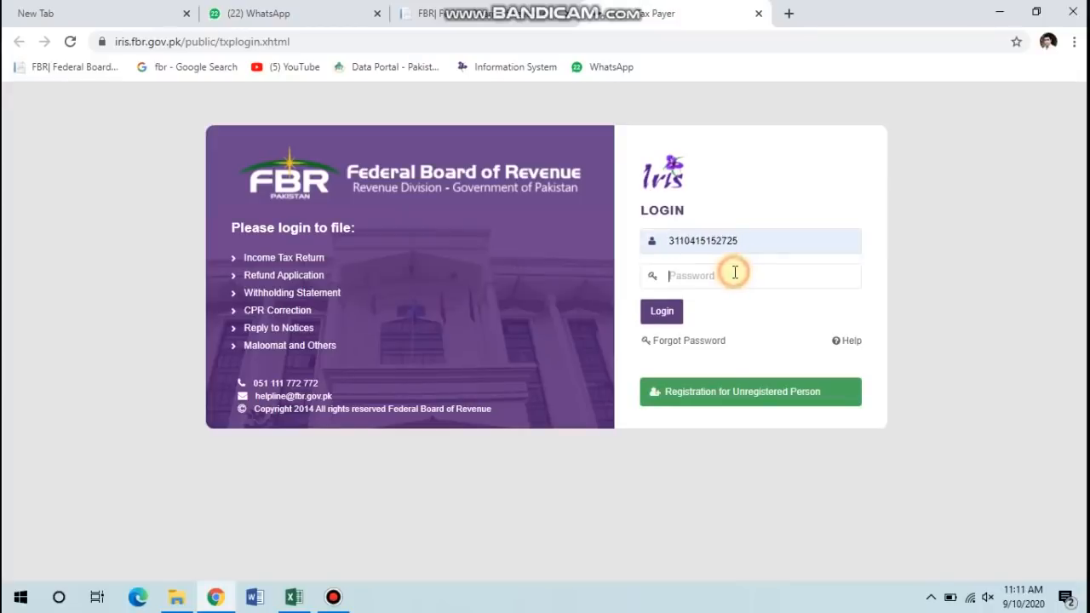
pyautogui.write('*')
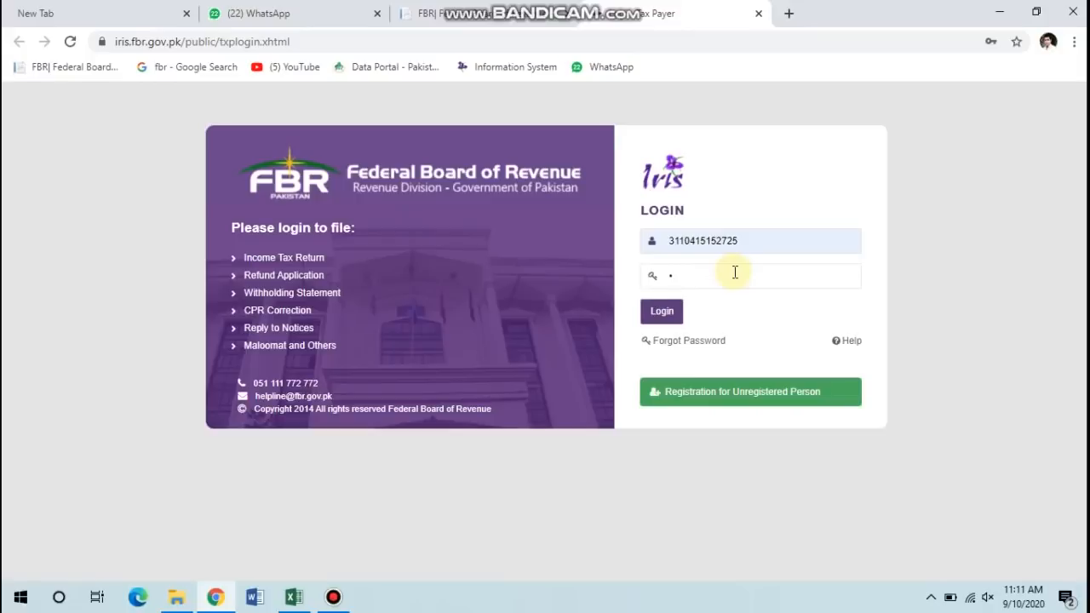
pyautogui.write('**')
pyautogui.press('Return')
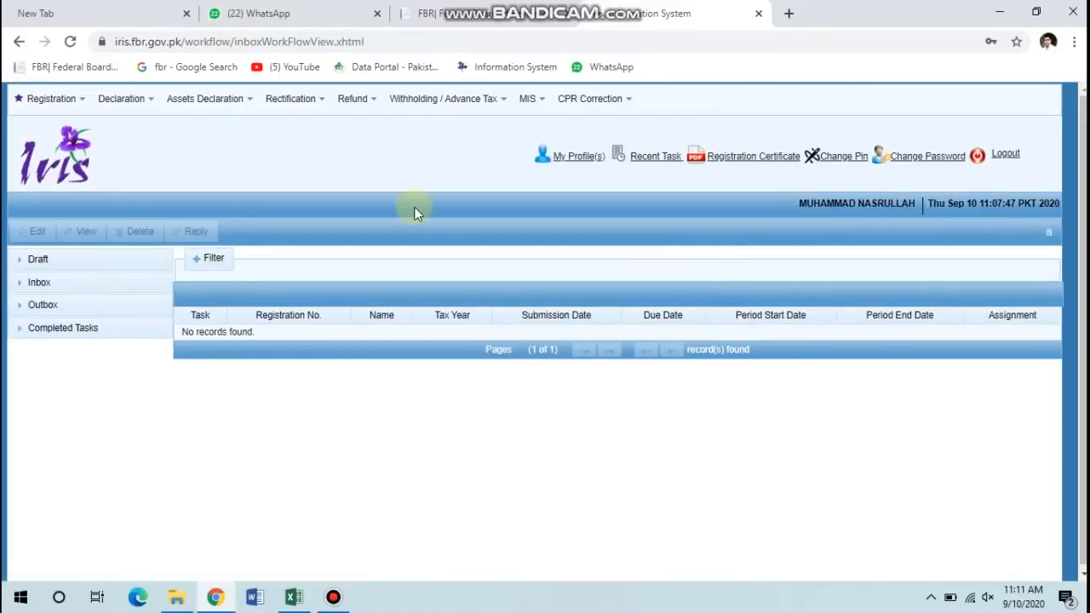
# Show the Completed Tasks Declaration(9) folder and select the tax year 2019 114(1) return.
pyautogui.click(107, 331)
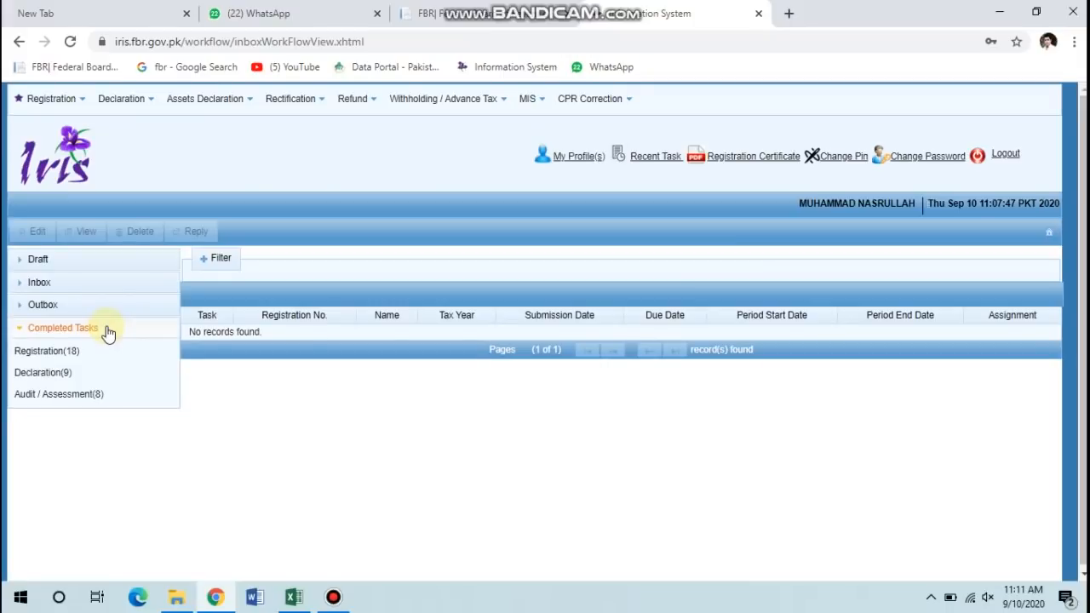
pyautogui.click(66, 374)
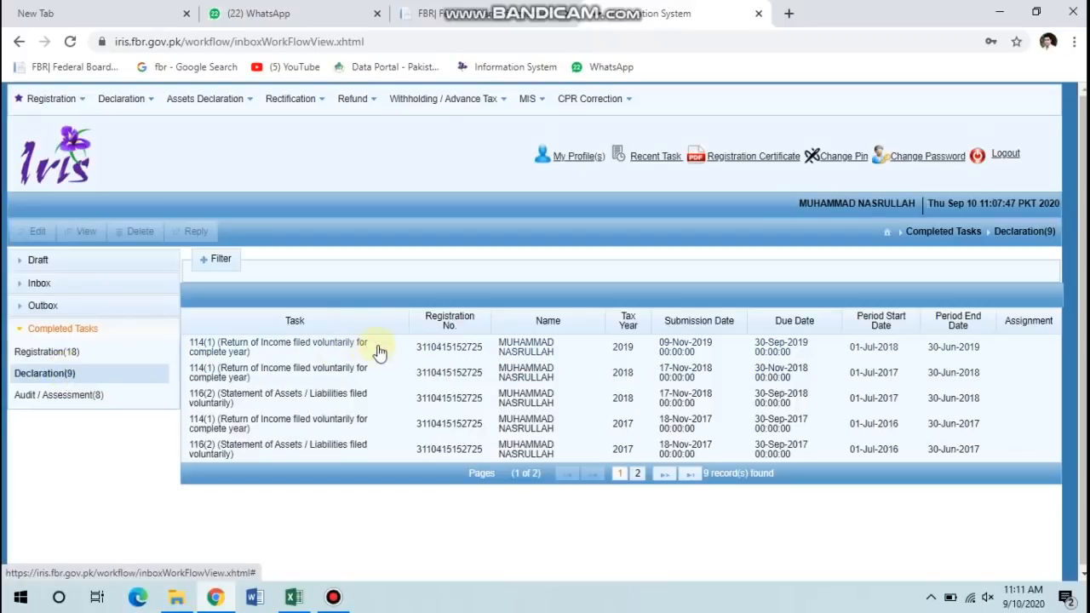
pyautogui.click(475, 345)
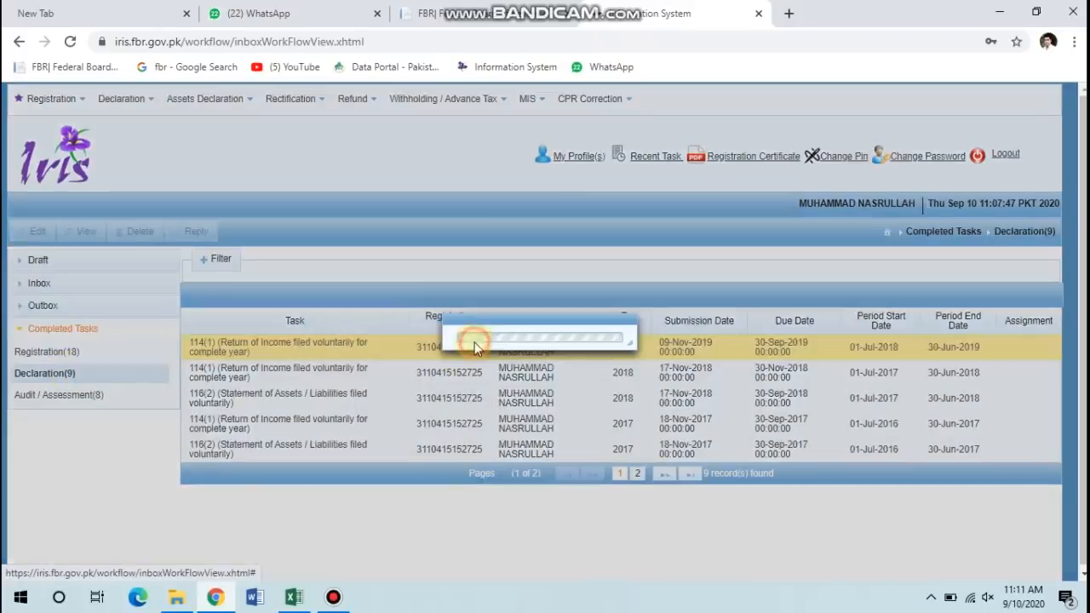
# View the tax year 2019 return, save it as a Declaration PDF, and close it.
pyautogui.click(88, 233)
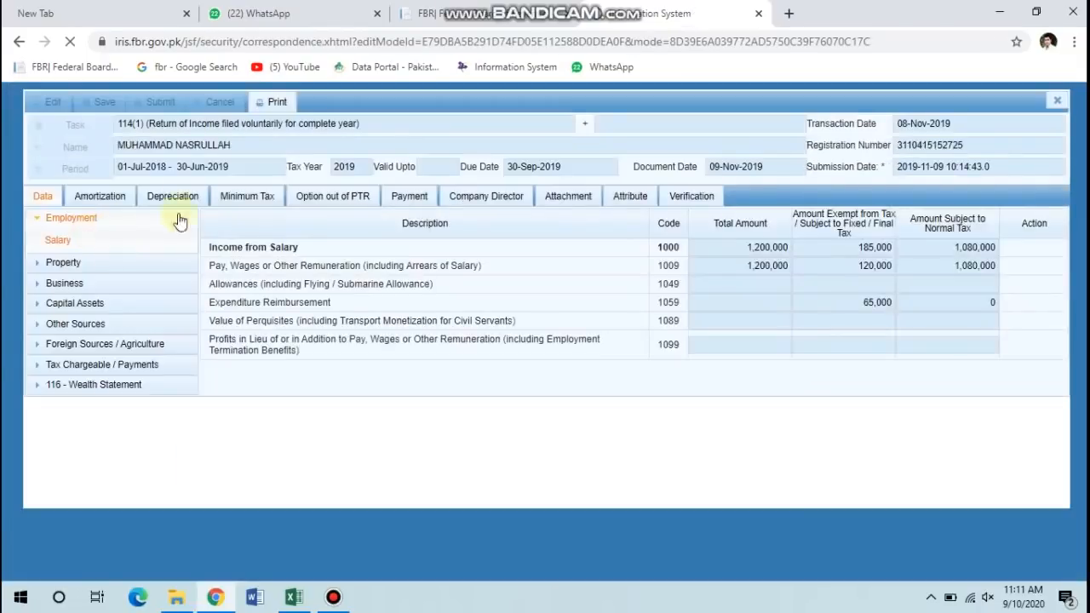
pyautogui.click(281, 105)
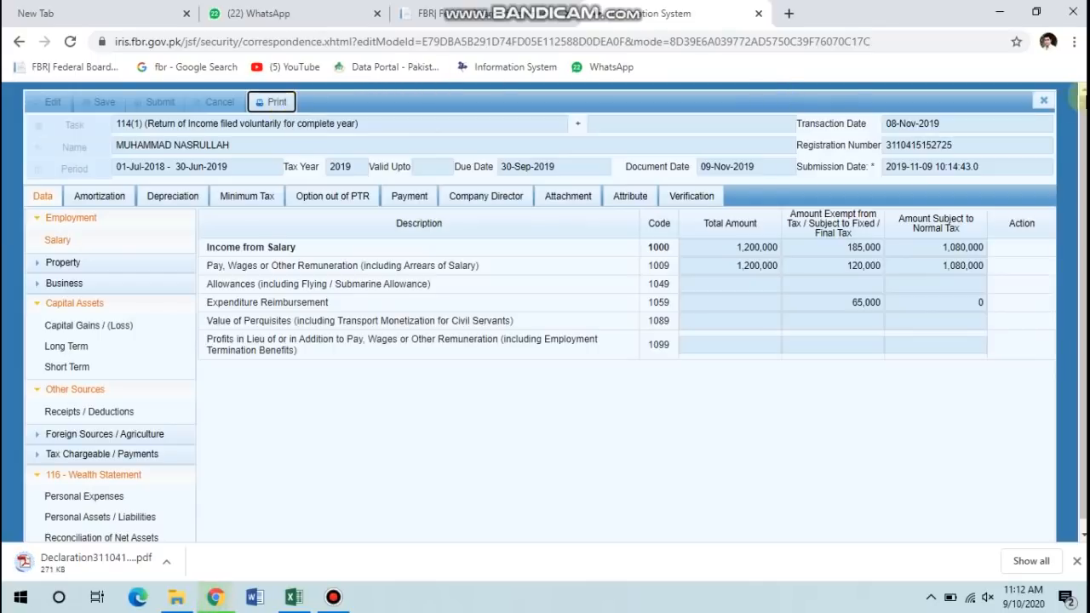
pyautogui.click(1050, 100)
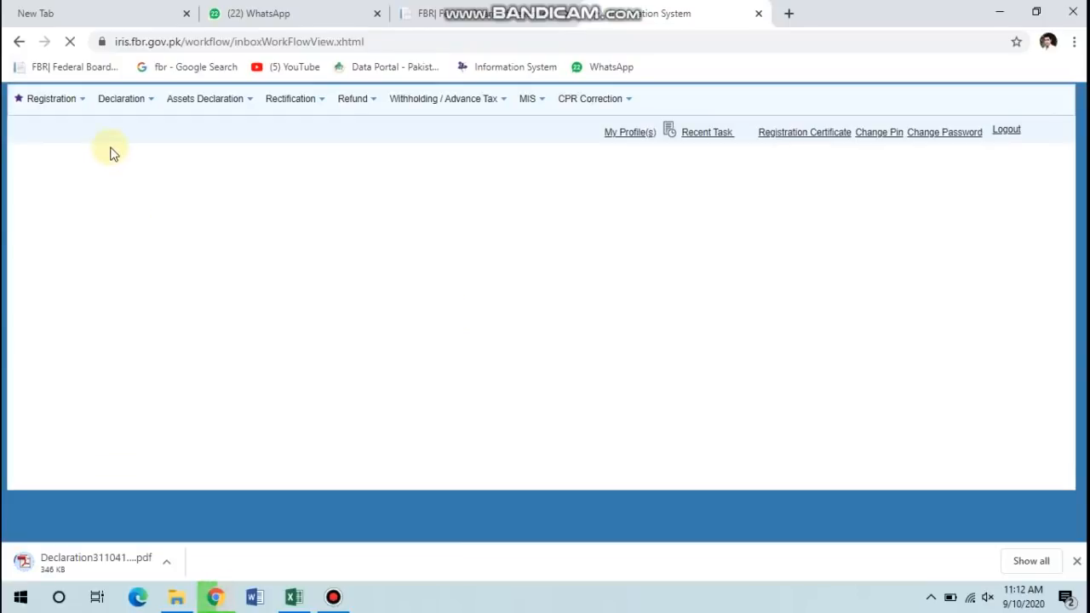
# From Declaration > Returns / Statements (Original), create a Salary Return for Individuals - Classic View.
pyautogui.click(118, 108)
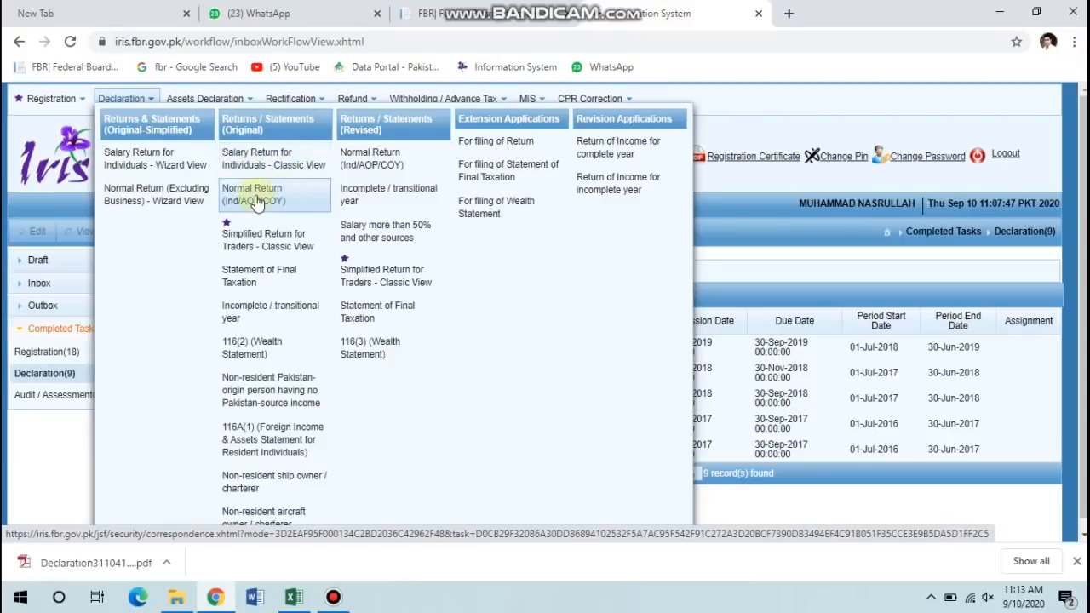
pyautogui.click(290, 160)
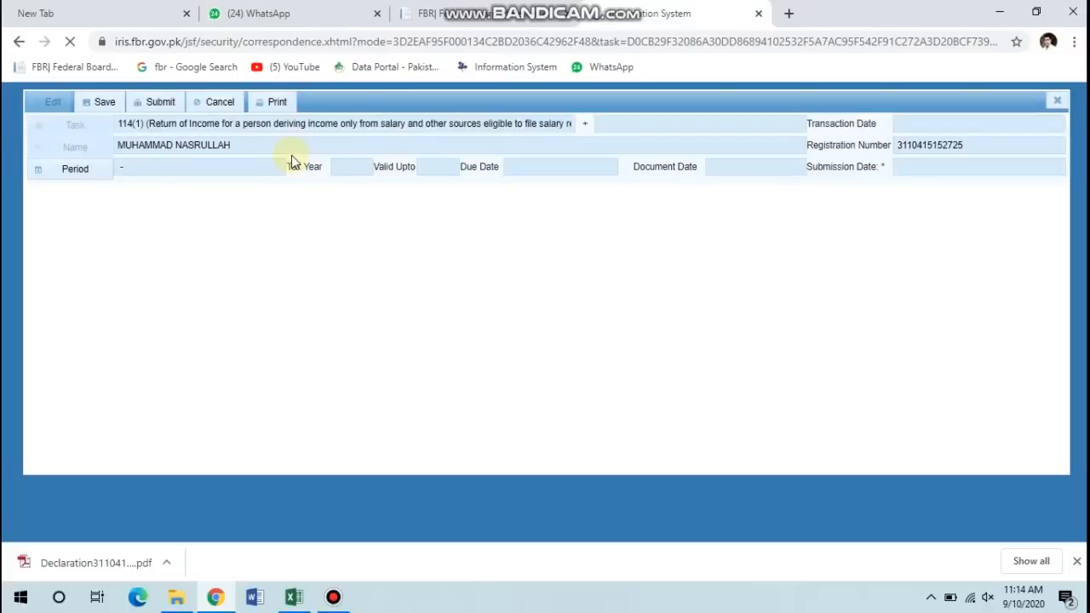
# Set the return's tax period to 2020, covering 01-Jul-2019 to 30-Jun-2020.
pyautogui.click(73, 170)
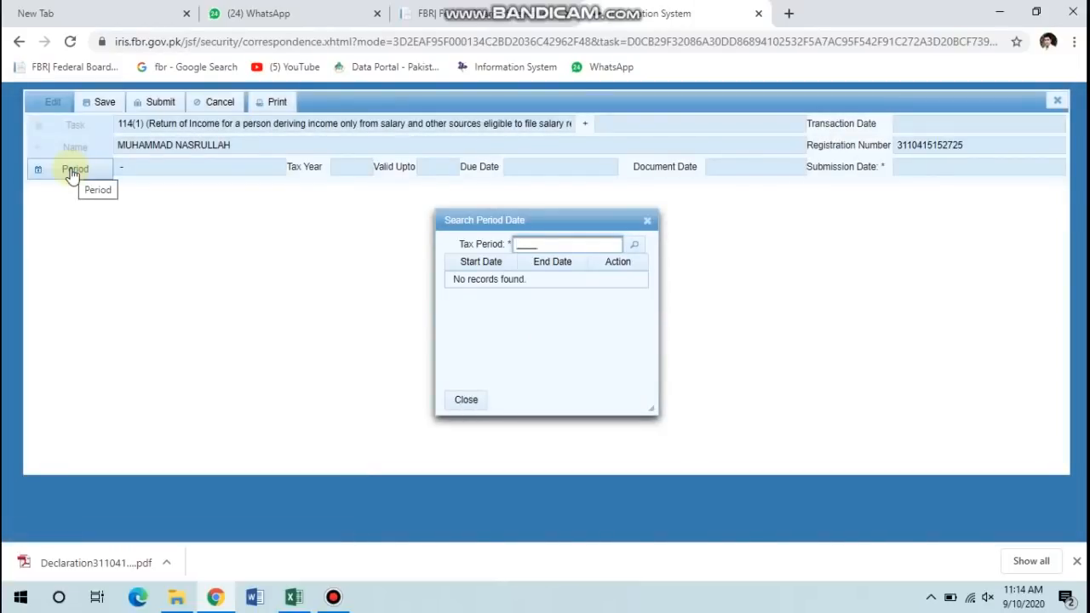
pyautogui.write('2020')
pyautogui.press('Return')
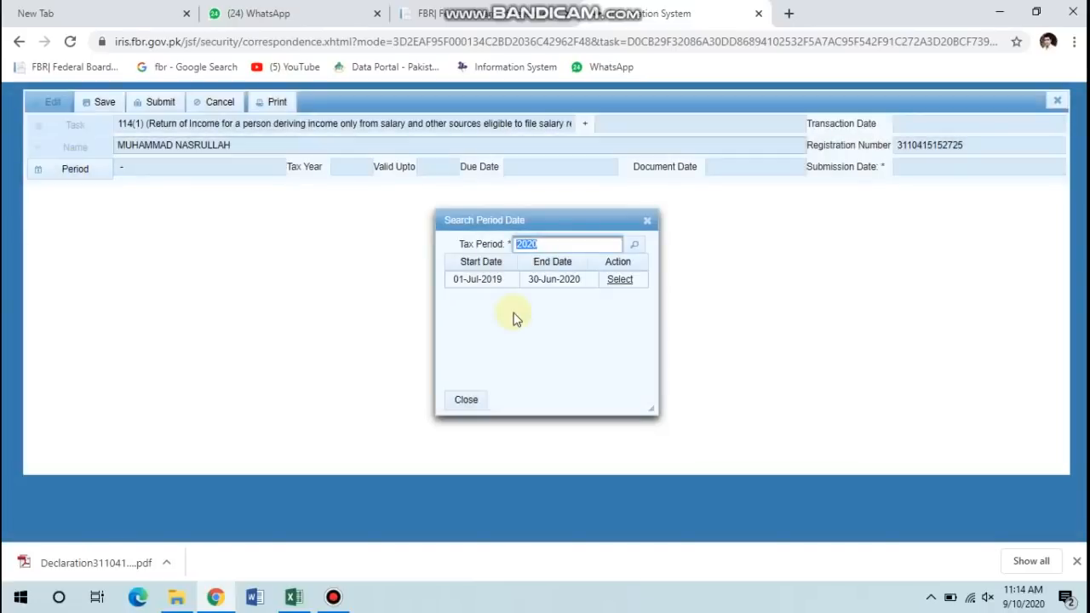
pyautogui.click(618, 284)
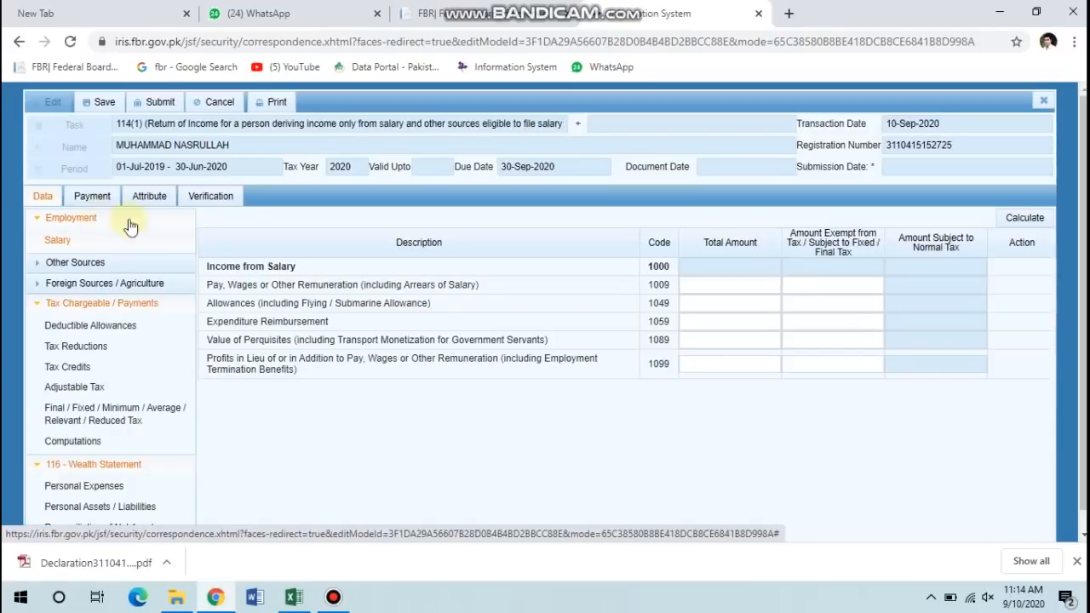
# In the Employment > Salary schedule, enter code 1009 pay of 700,000 with 50,000 exempt, and calculate.
pyautogui.click(62, 238)
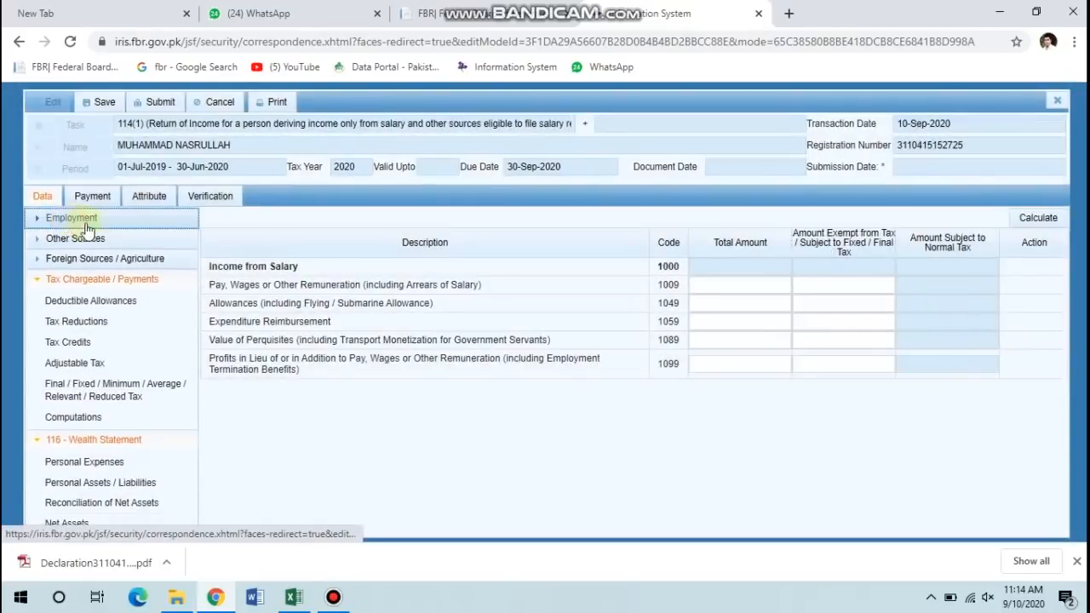
pyautogui.click(81, 220)
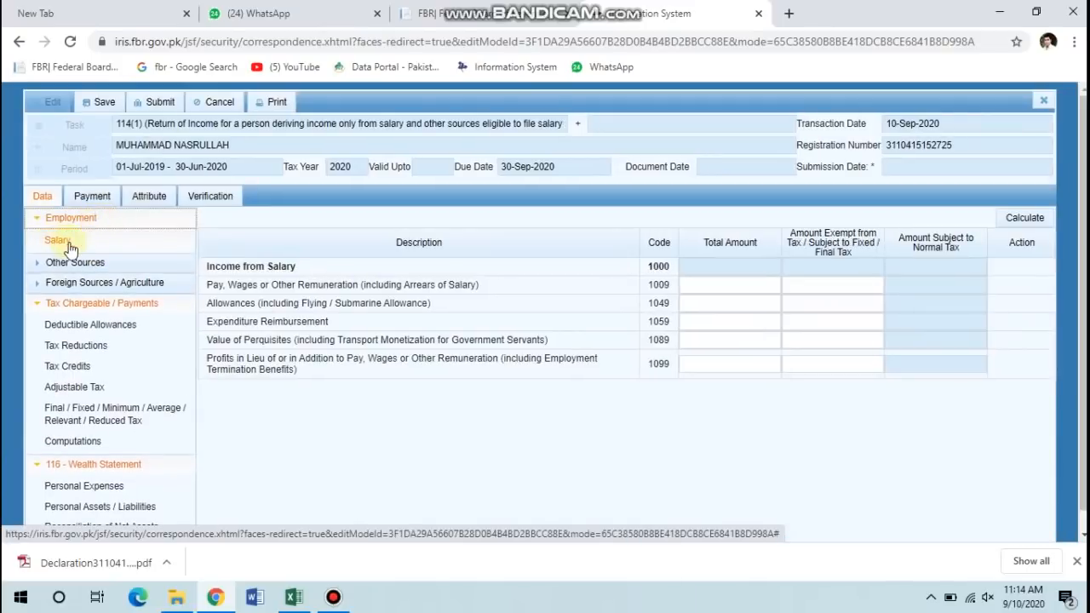
pyautogui.click(60, 242)
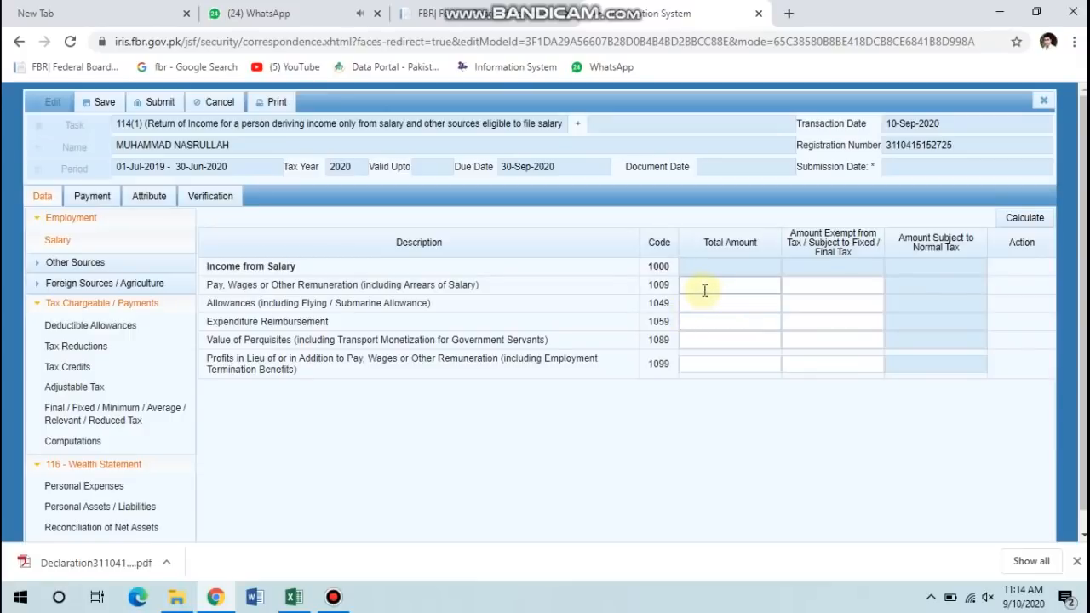
pyautogui.click(703, 286)
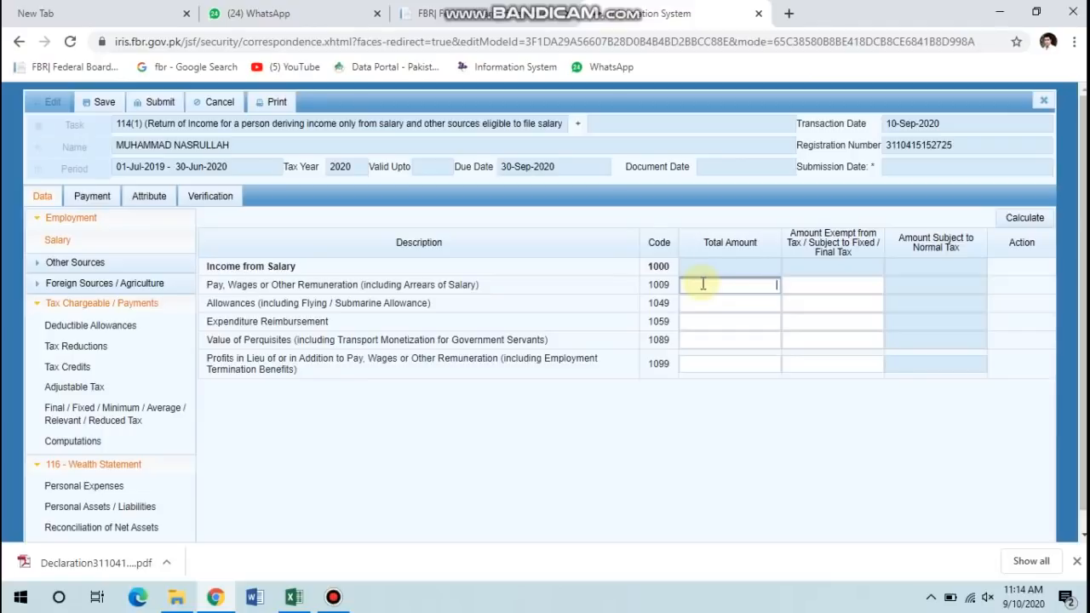
pyautogui.write('700000')
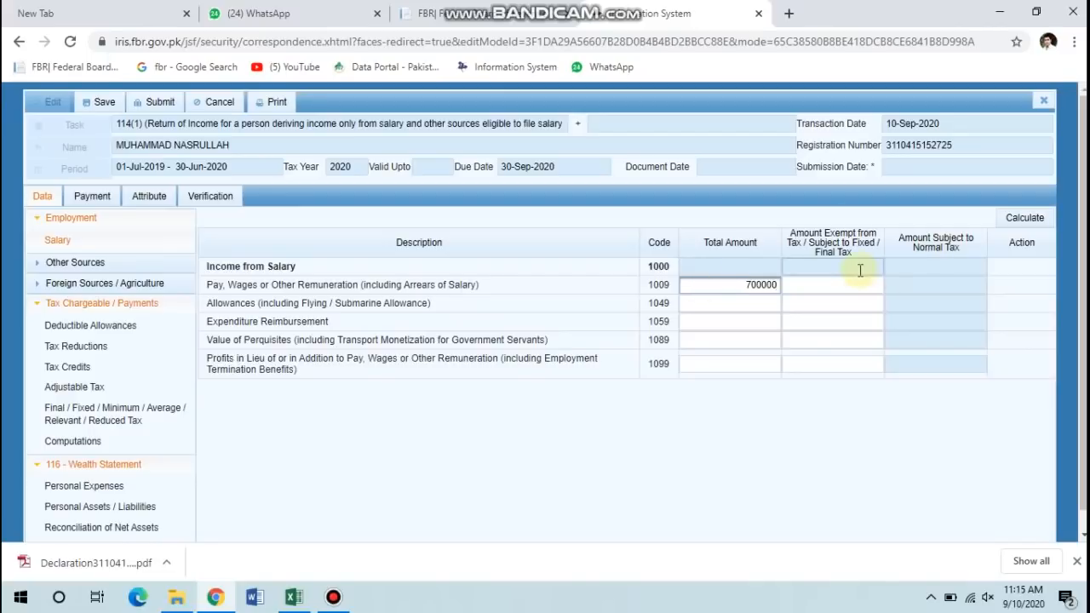
pyautogui.press('Tab')
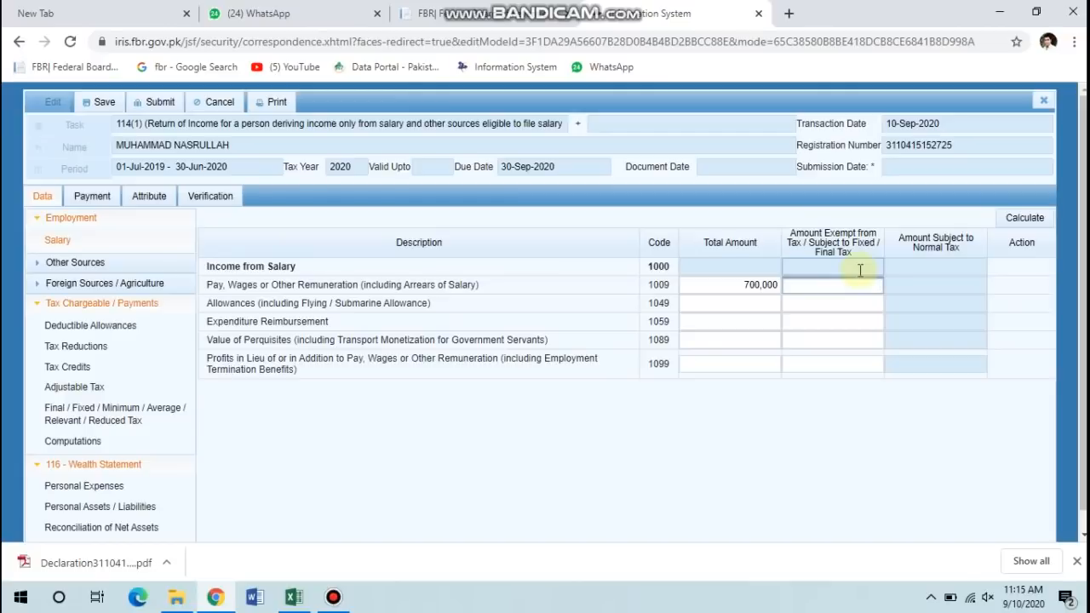
pyautogui.write('50000')
pyautogui.click(1036, 219)
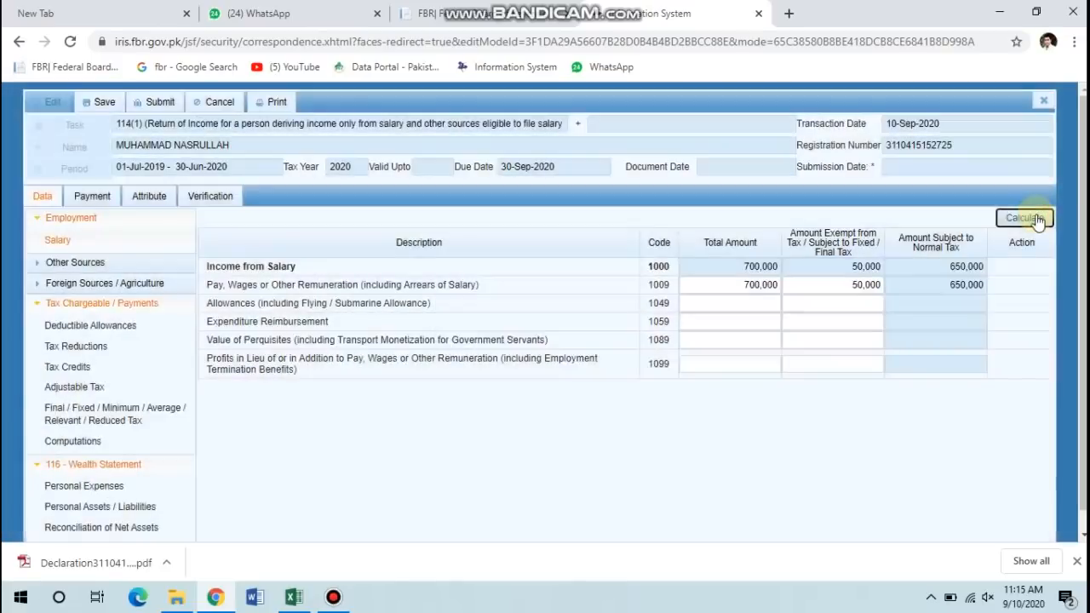
pyautogui.click(1025, 218)
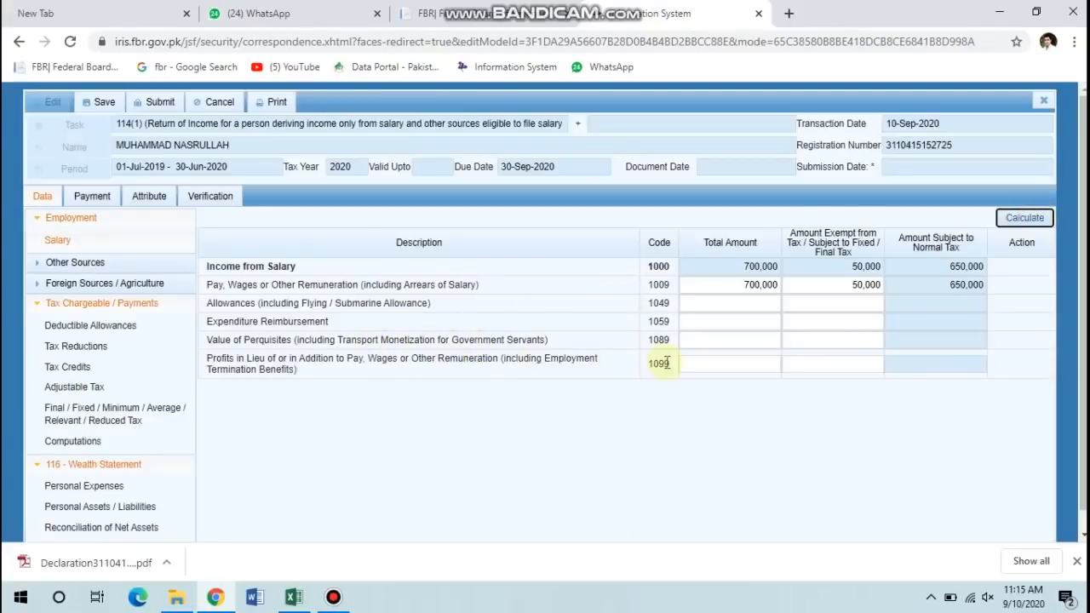
# Add 200,000 profits in lieu of pay under code 1099 and recalculate to 900,000.
pyautogui.click(708, 362)
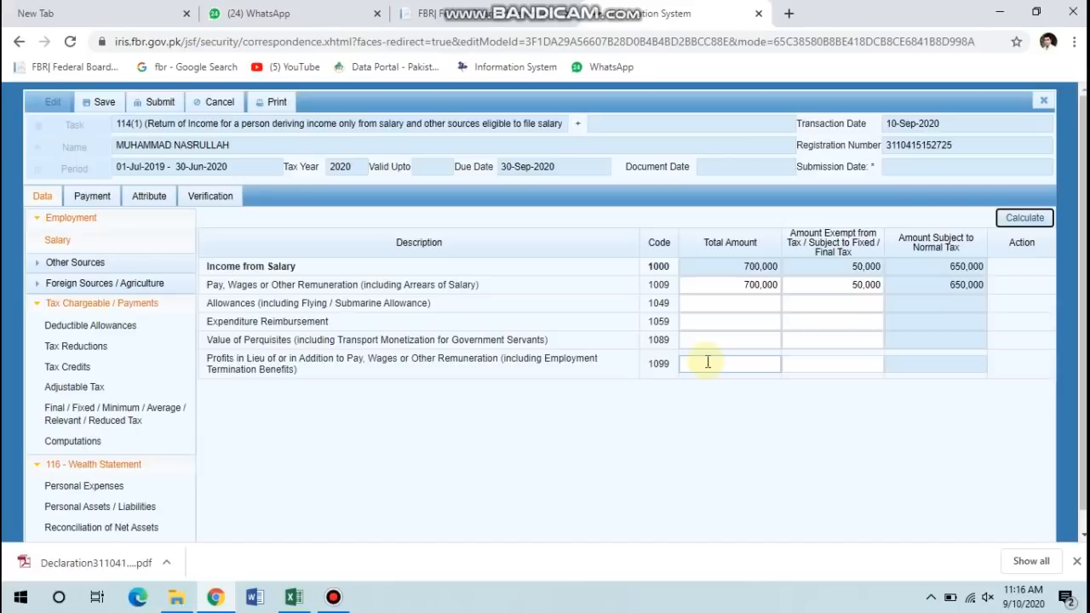
pyautogui.click(708, 362)
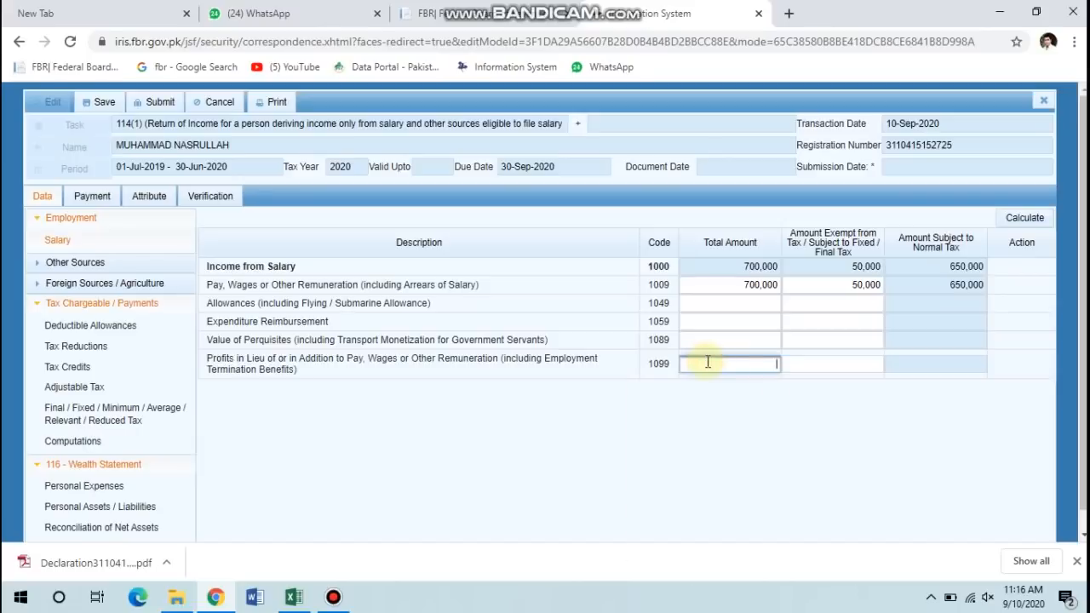
pyautogui.write('200000')
pyautogui.click(1010, 218)
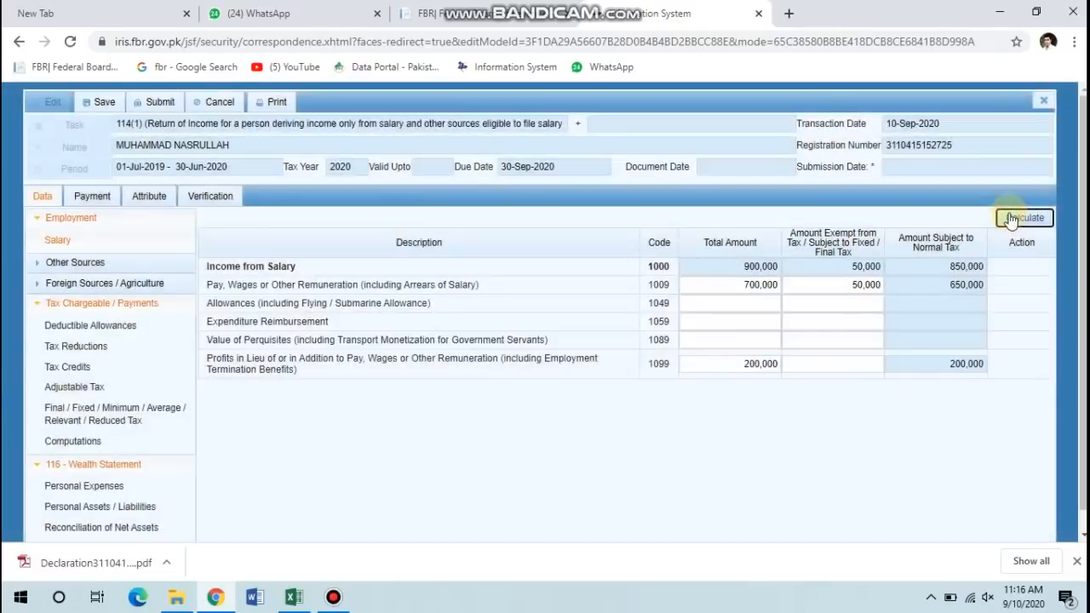
pyautogui.click(1010, 219)
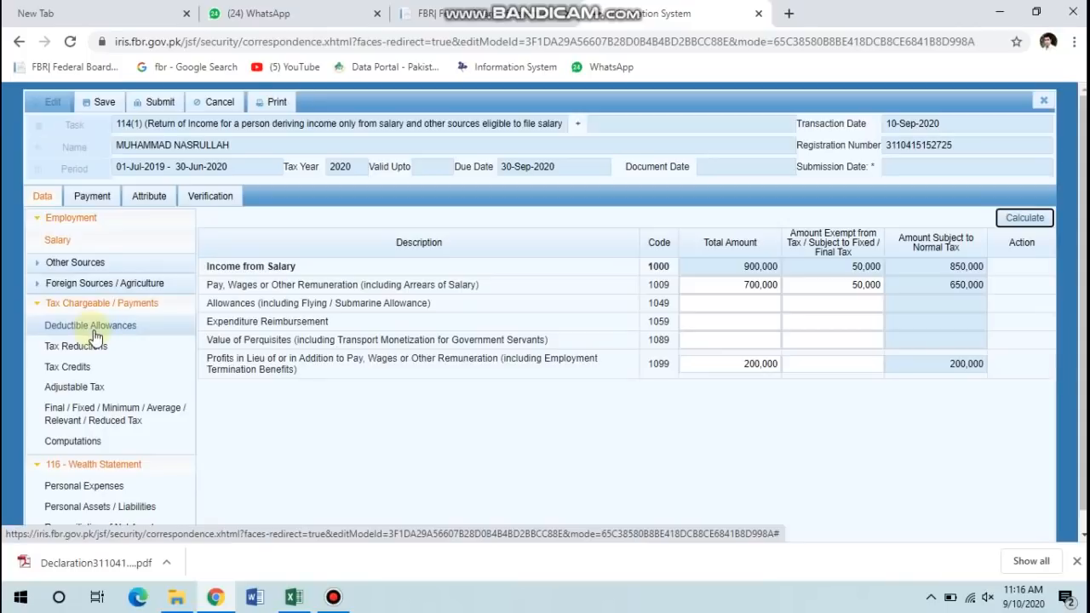
# Under Deductible Allowances, enter Zakat u/s 60 total of 6,000 (code 9001) and calculate.
pyautogui.scroll(-1, 95, 337)
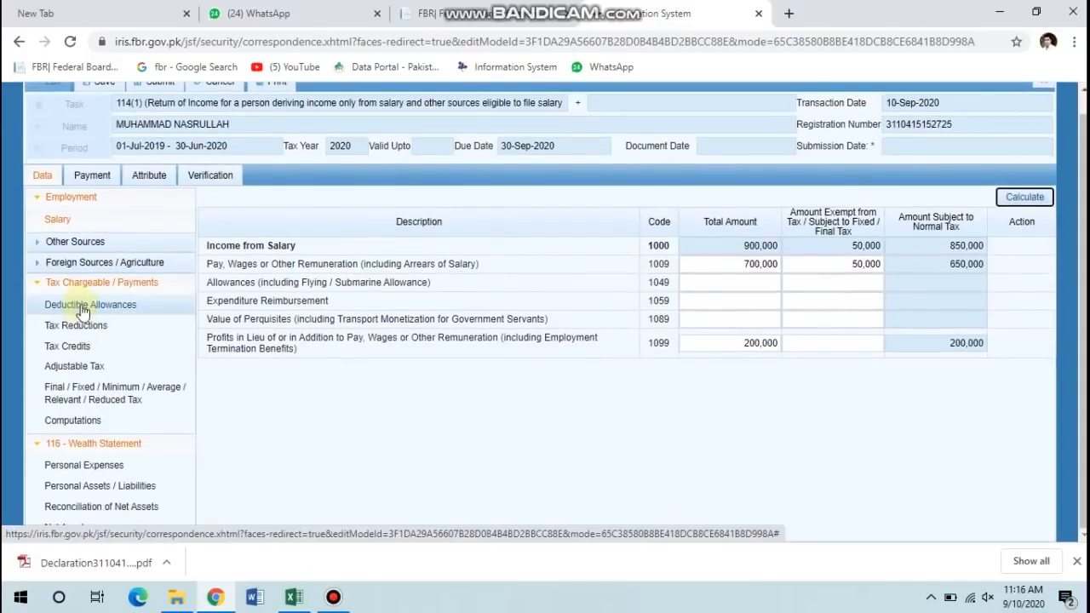
pyautogui.click(82, 307)
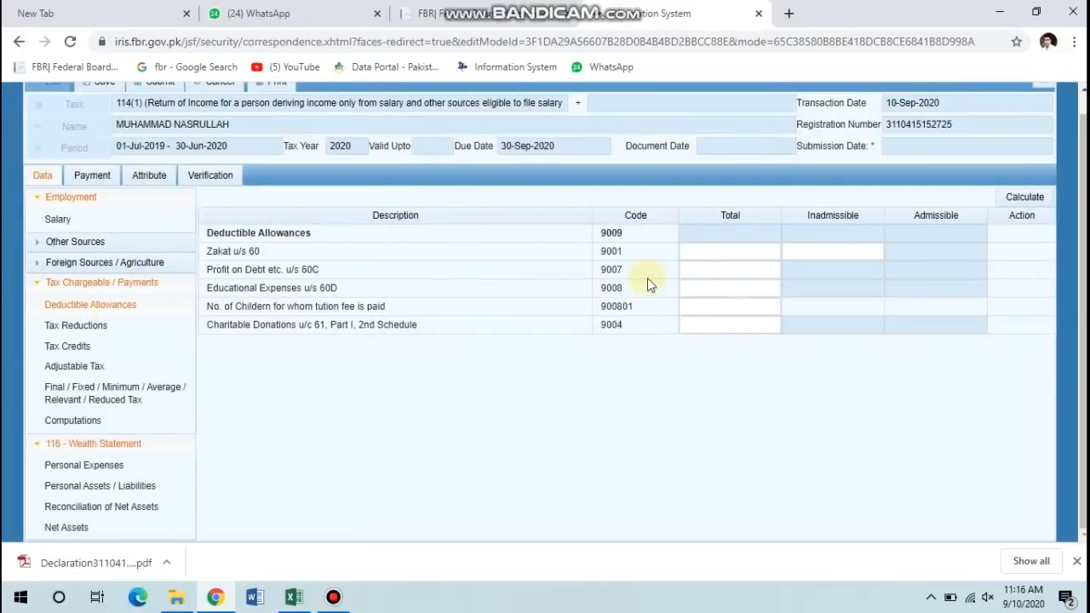
pyautogui.click(704, 253)
pyautogui.click(703, 253)
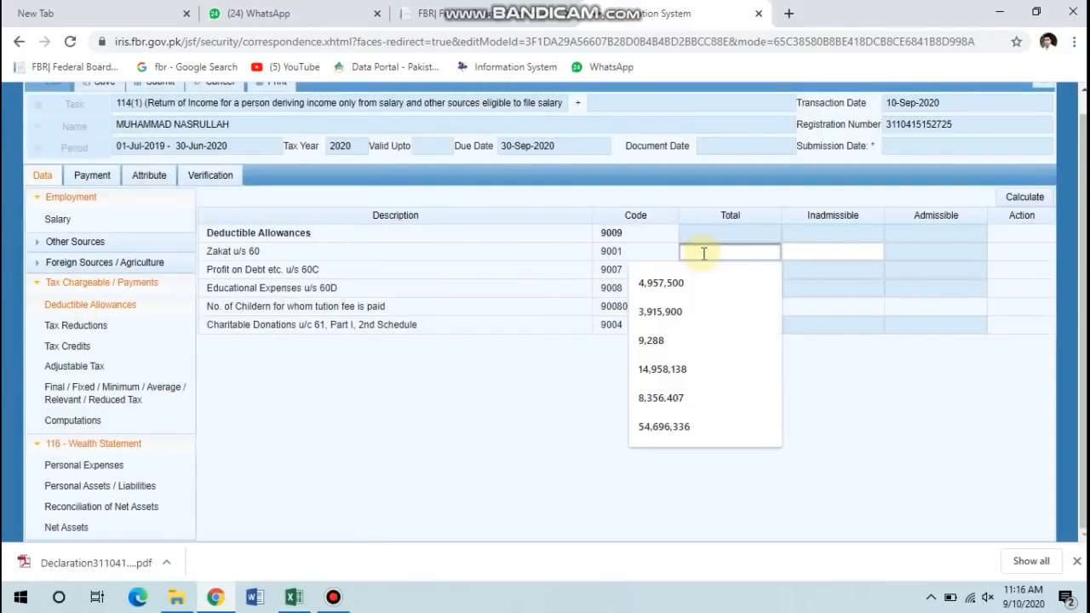
pyautogui.press('Escape')
pyautogui.write('6000')
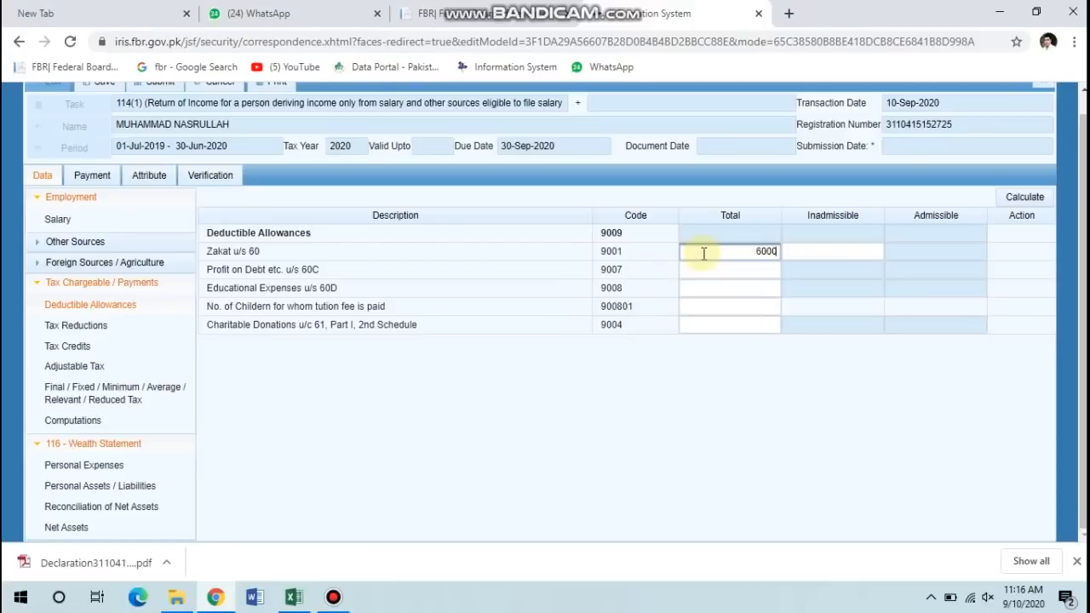
pyautogui.click(1023, 197)
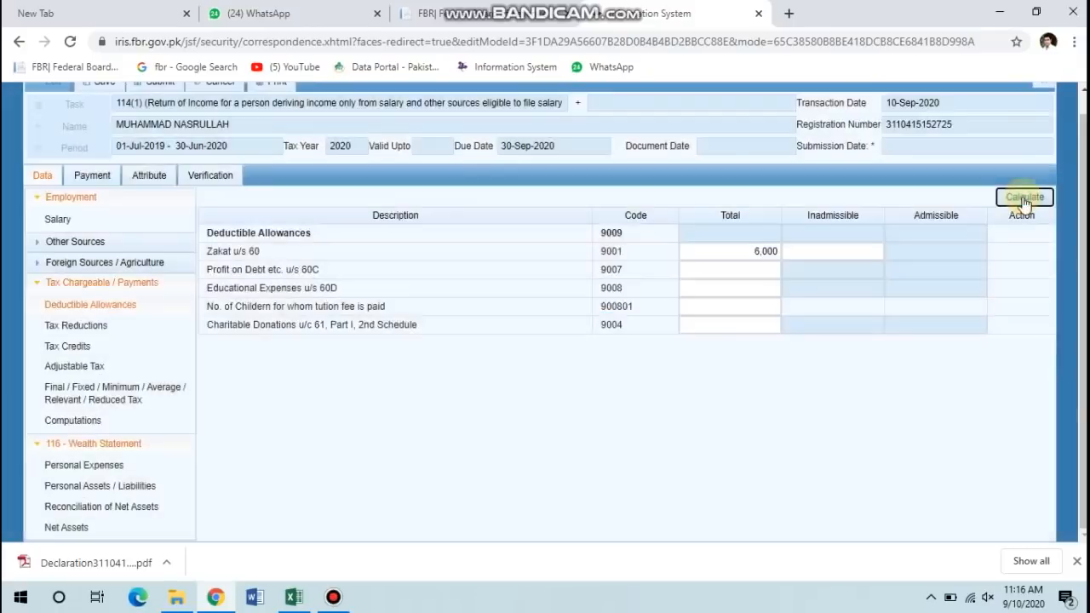
pyautogui.click(1025, 199)
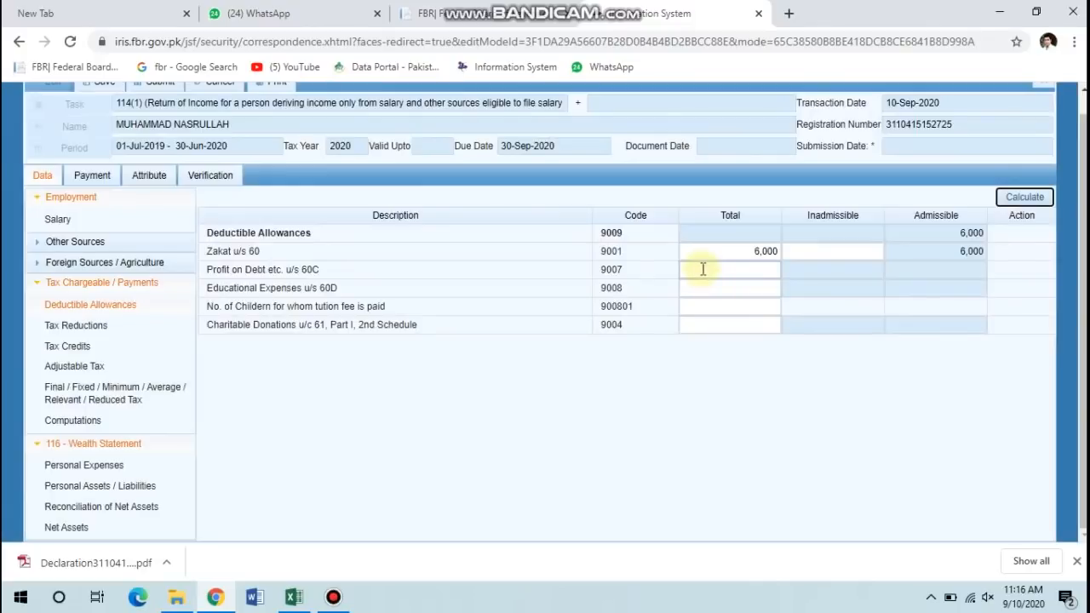
# Enter 50,000 as the Profit on Debt u/s 60C total under code 9007.
pyautogui.click(703, 269)
pyautogui.click(703, 269)
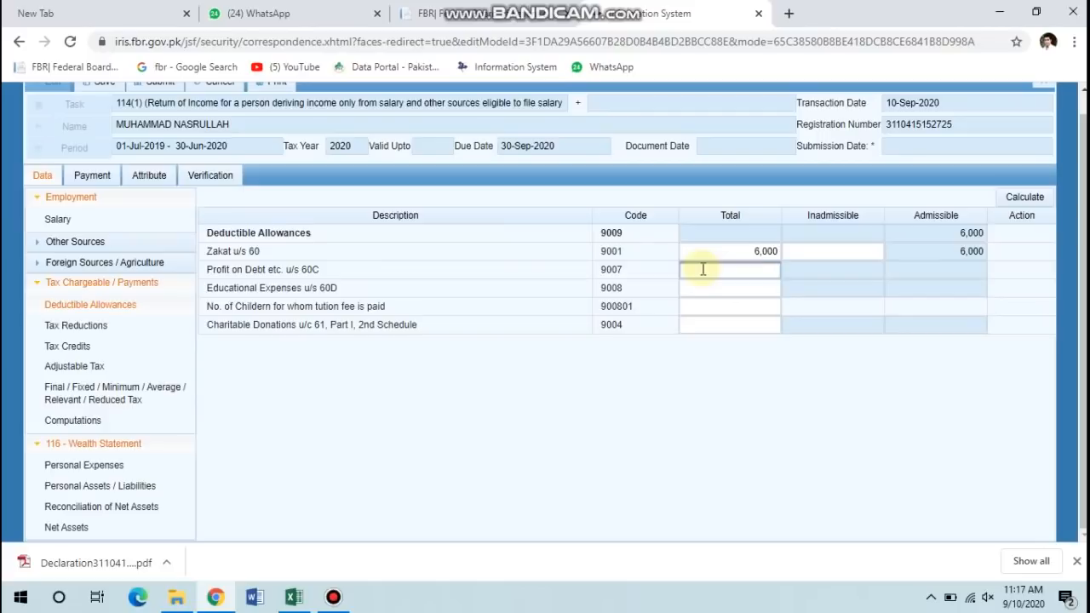
pyautogui.write('50000')
pyautogui.click(1025, 196)
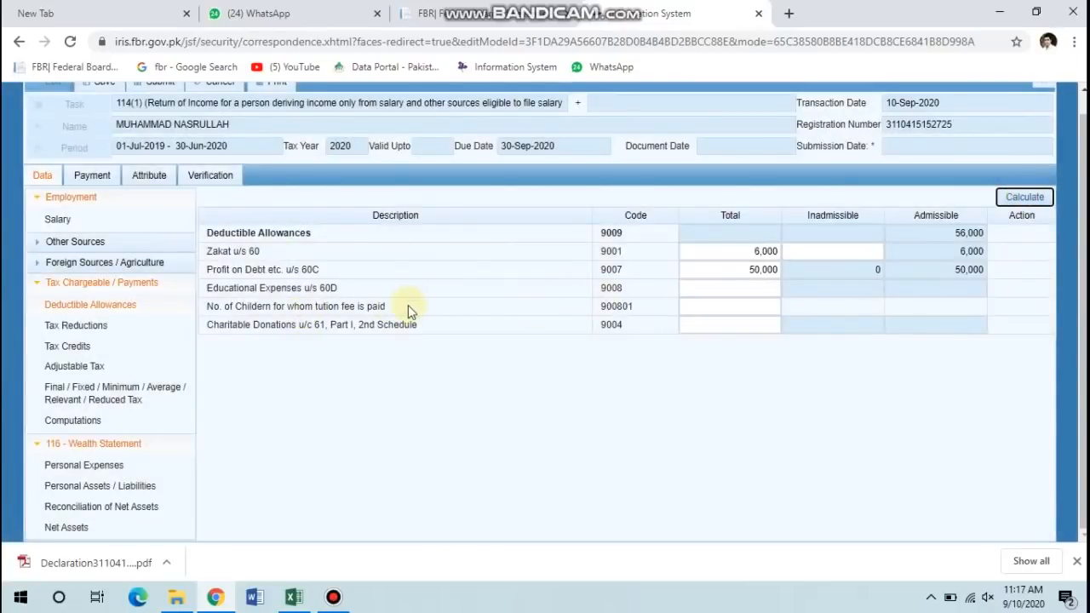
# Enter 4 children and Educational Expenses u/s 60D of 150,000, then calculate to 7,500 admissible.
pyautogui.click(699, 310)
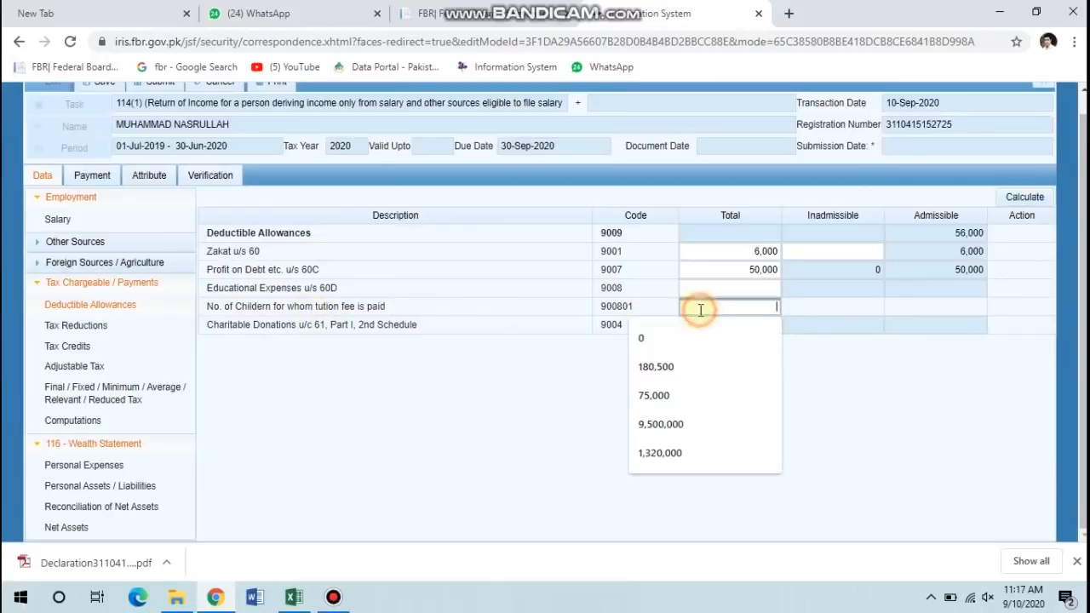
pyautogui.write('4')
pyautogui.click(699, 289)
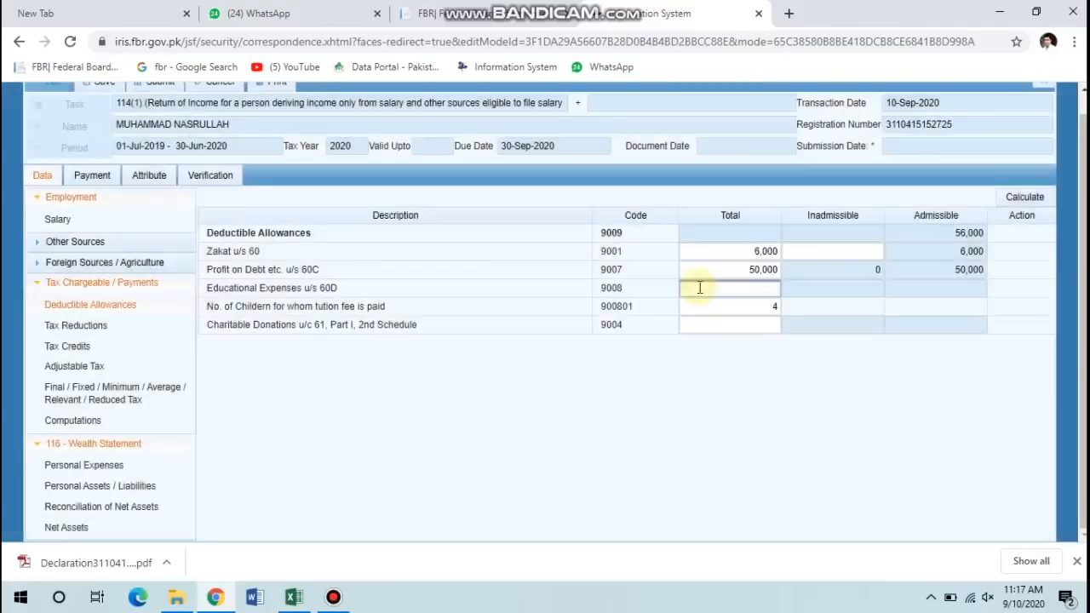
pyautogui.click(699, 288)
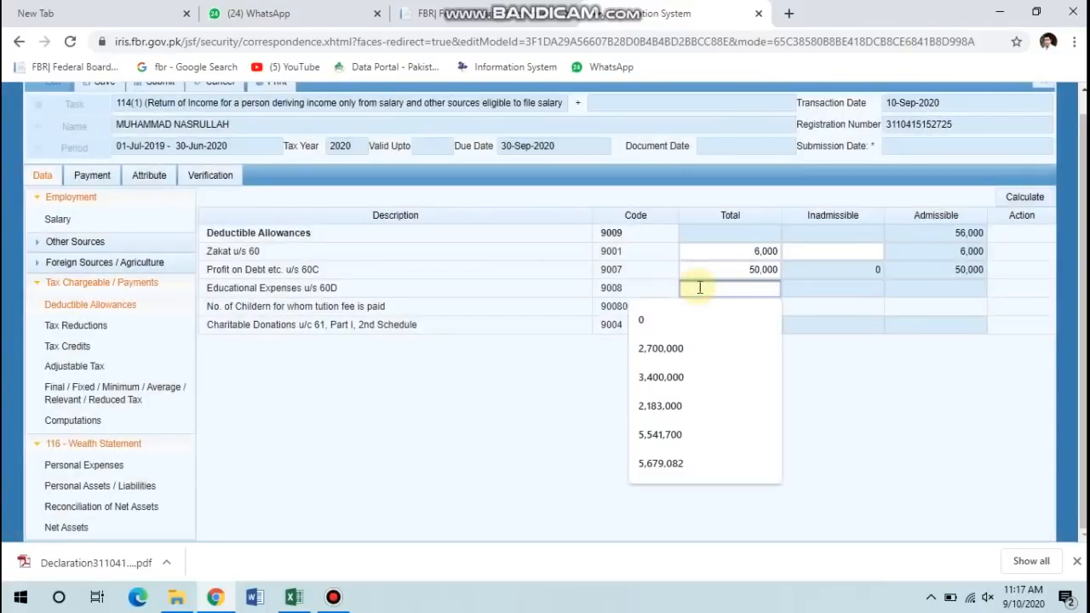
pyautogui.click(700, 288)
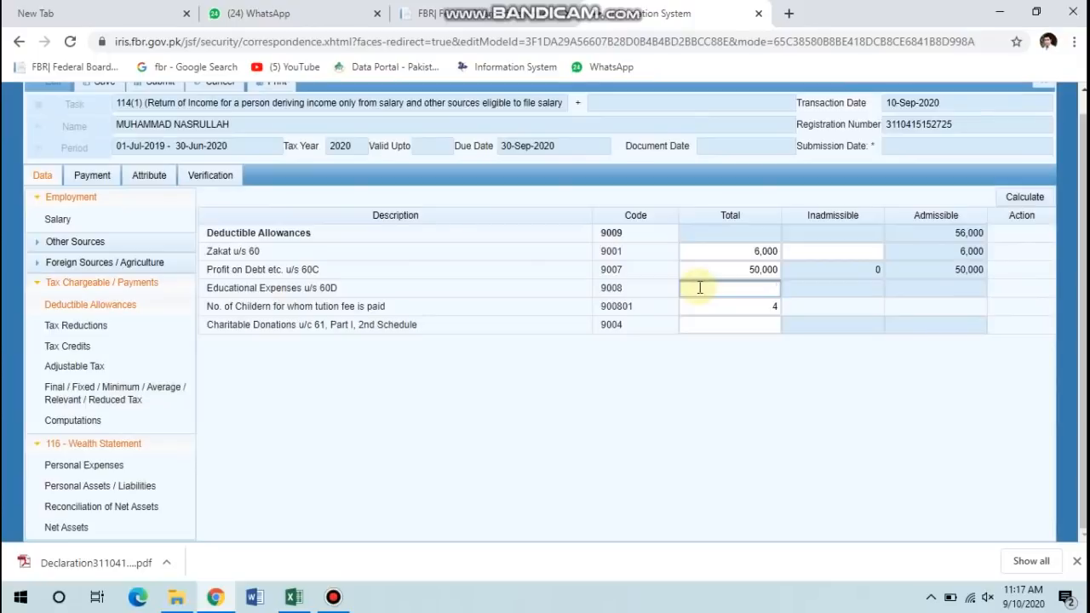
pyautogui.write('150000')
pyautogui.click(1025, 197)
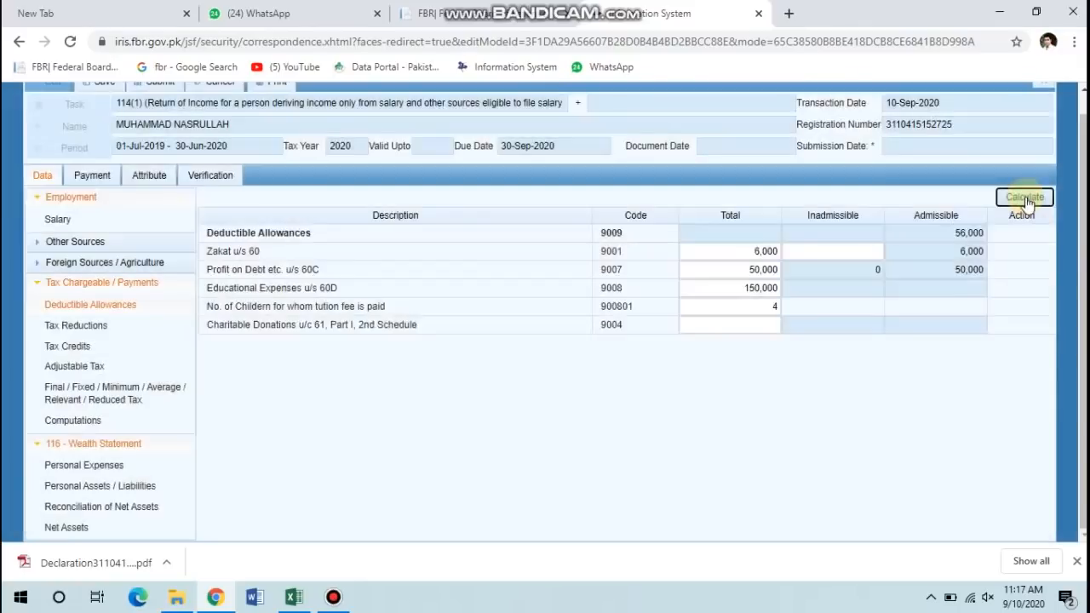
pyautogui.click(1026, 197)
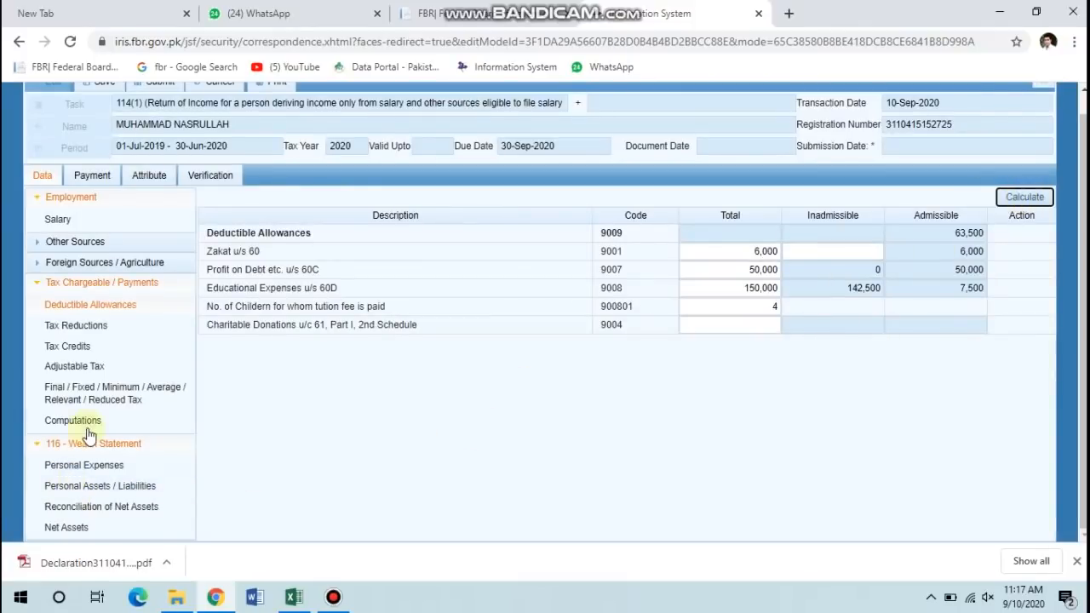
# Enter 2,000 as tax deducted on salary u/s 149 under Adjustable Tax and recalculate.
pyautogui.click(74, 366)
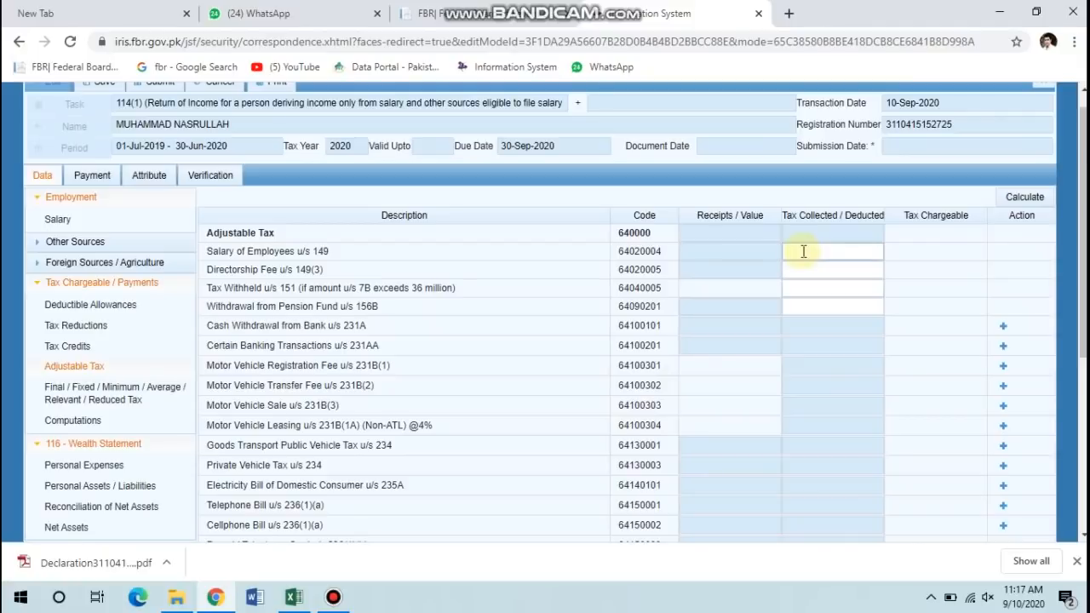
pyautogui.click(803, 252)
pyautogui.click(804, 251)
pyautogui.click(1008, 196)
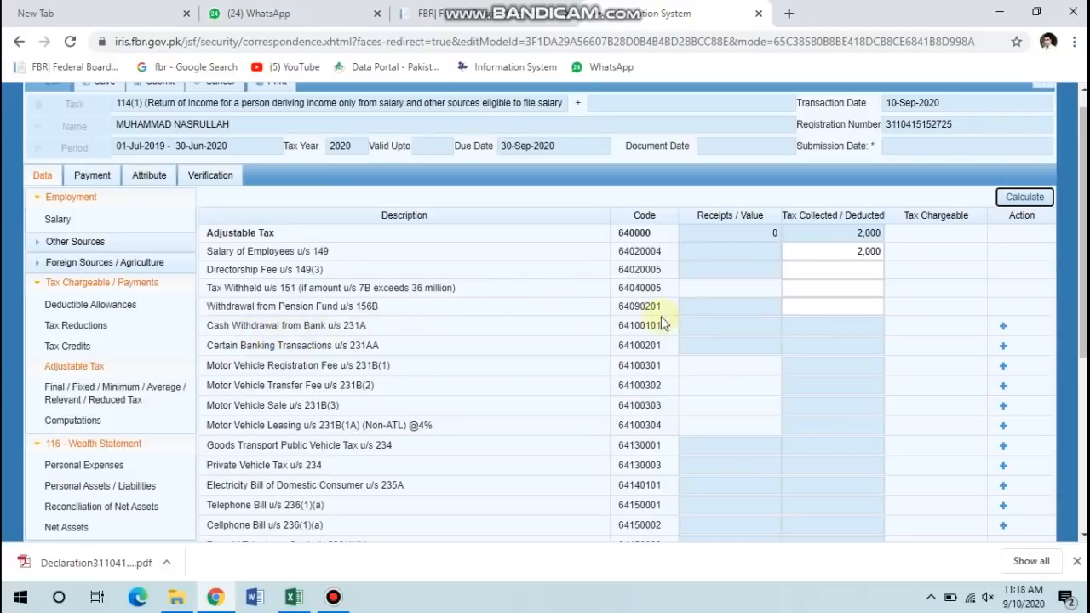
pyautogui.click(1004, 326)
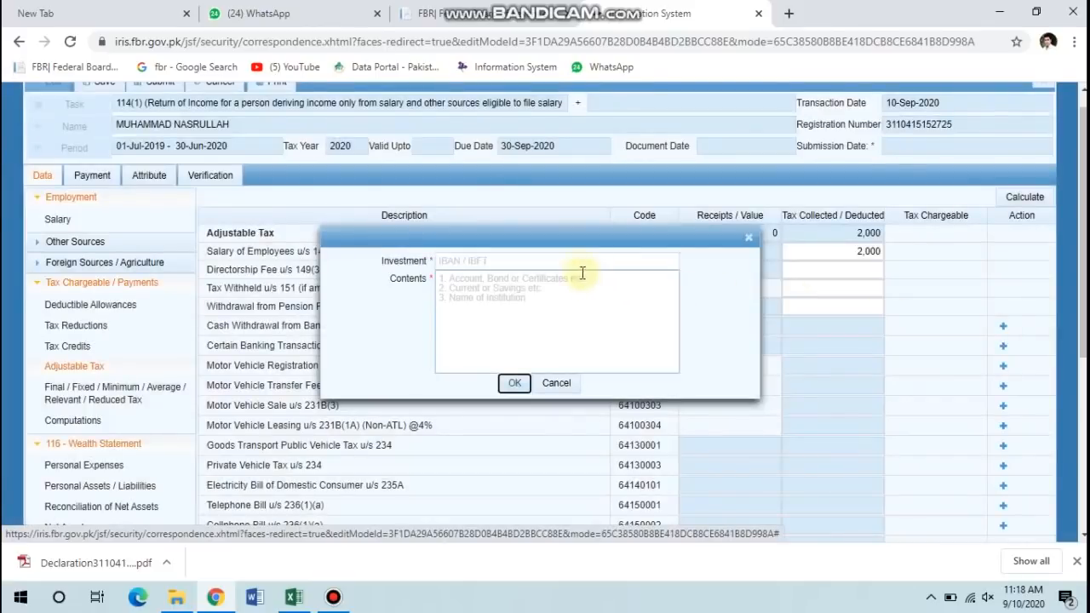
# Create a cash withdrawal u/s 231A entry for the HBL bank account.
pyautogui.click(581, 261)
pyautogui.write('123')
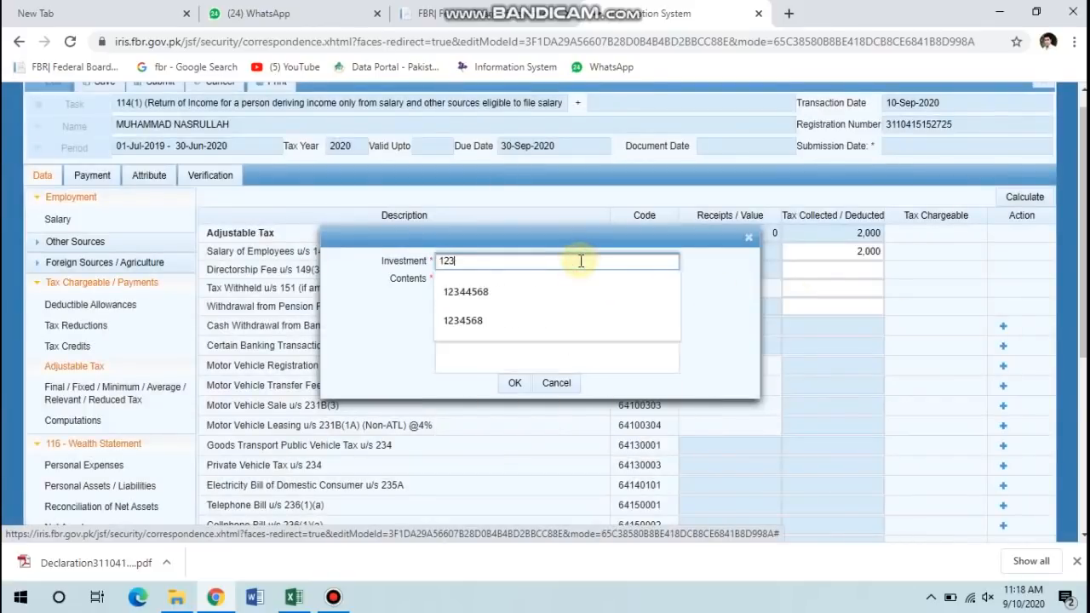
pyautogui.write('3456')
pyautogui.press('Tab')
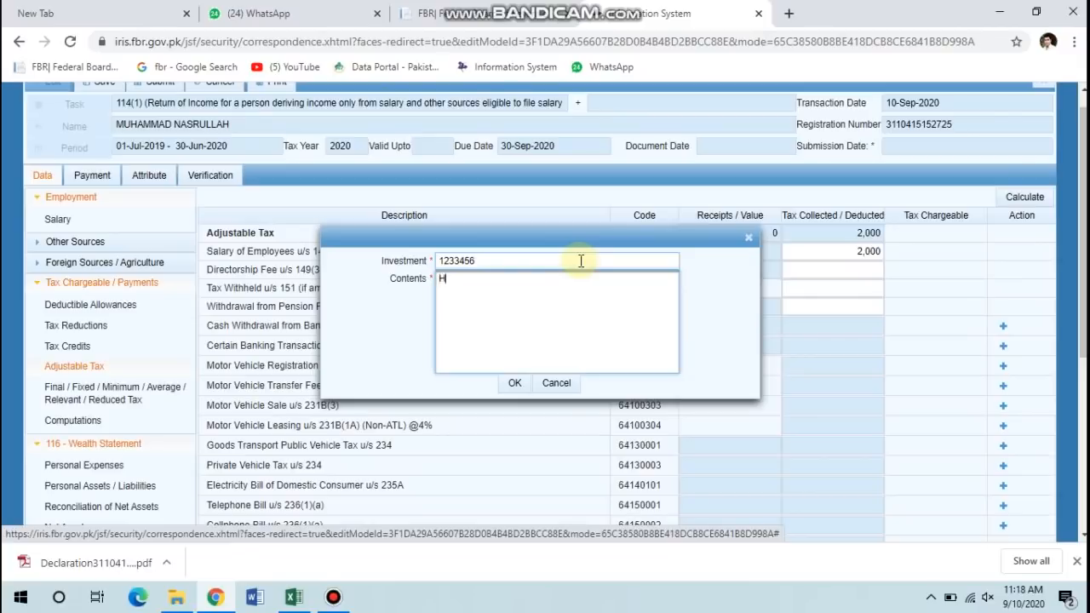
pyautogui.click(514, 384)
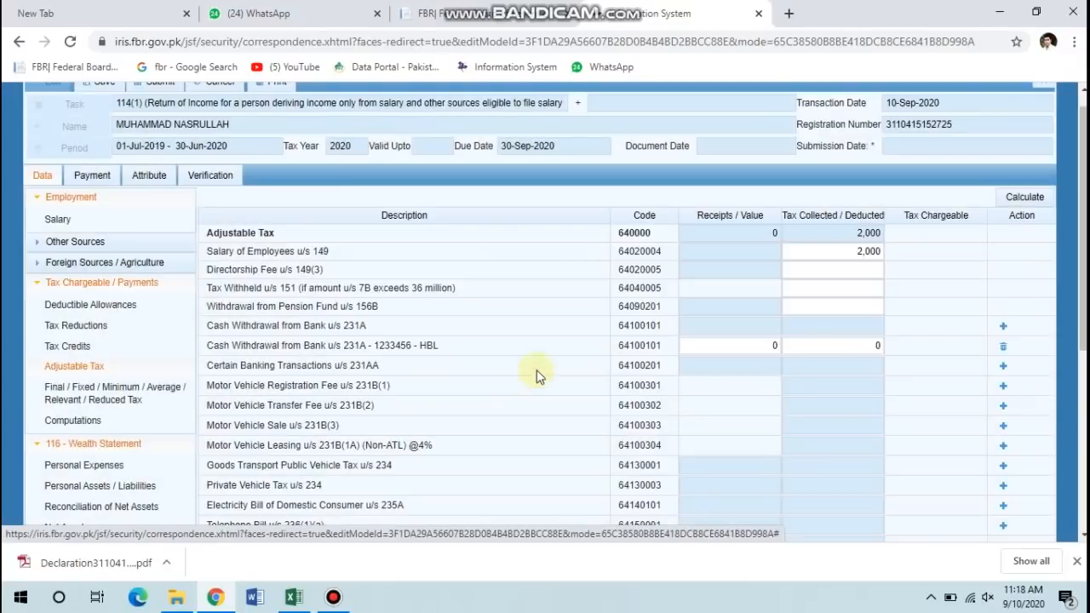
# Enter 250,000 withdrawn and 1,500 tax deducted, recalculating adjustable tax to 3,500.
pyautogui.click(728, 340)
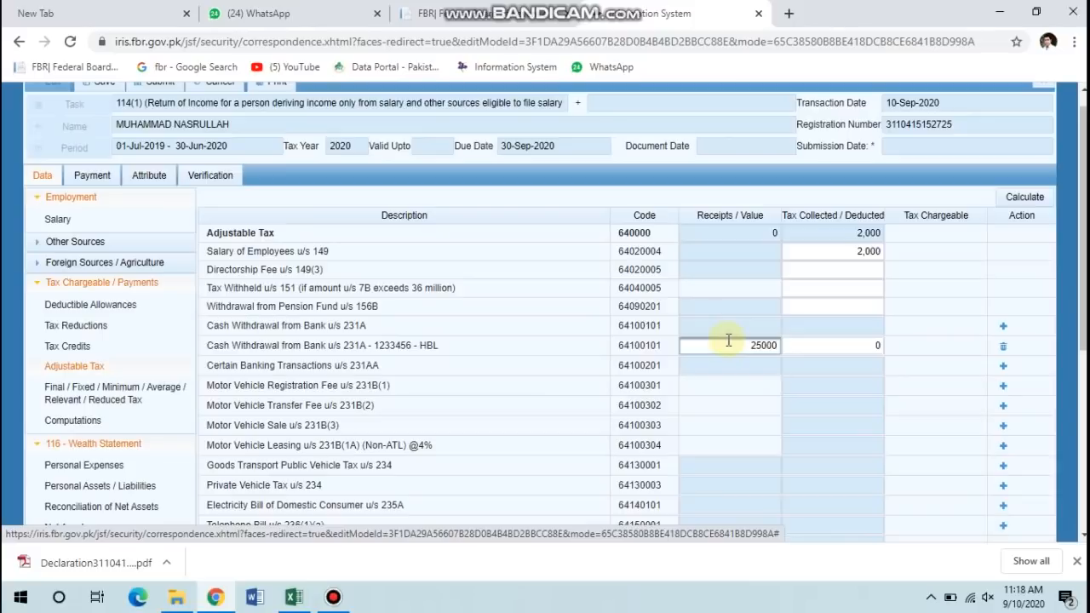
pyautogui.press('Tab')
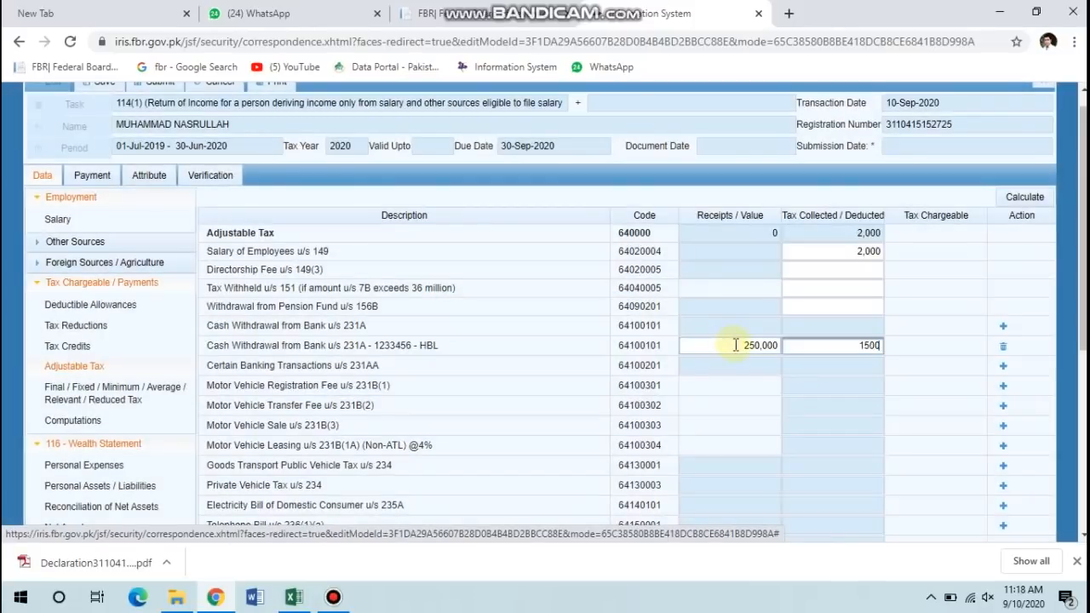
pyautogui.click(1019, 197)
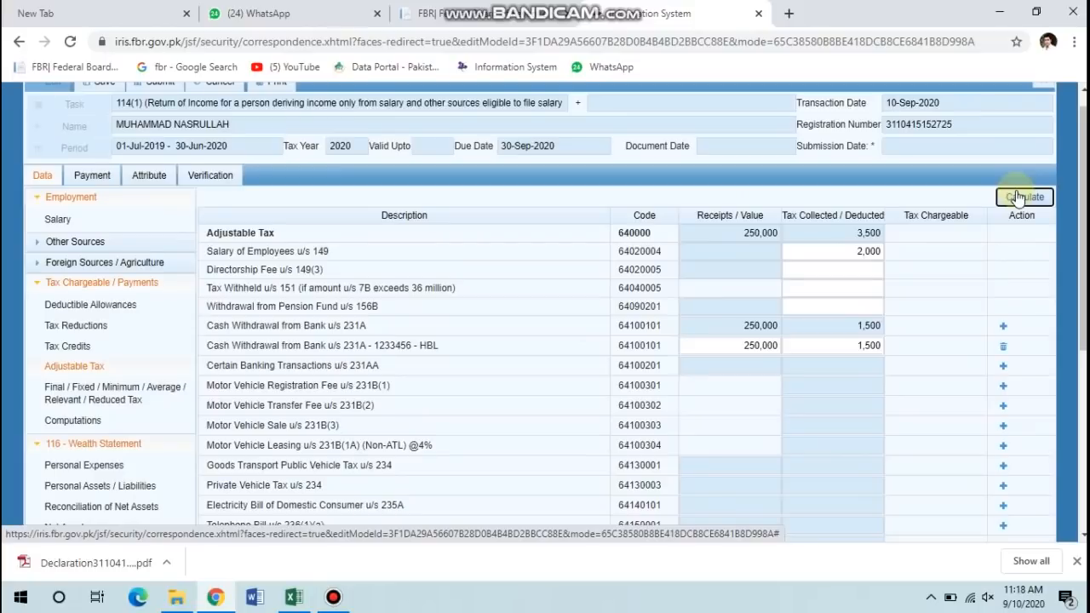
pyautogui.scroll(-1, 1019, 197)
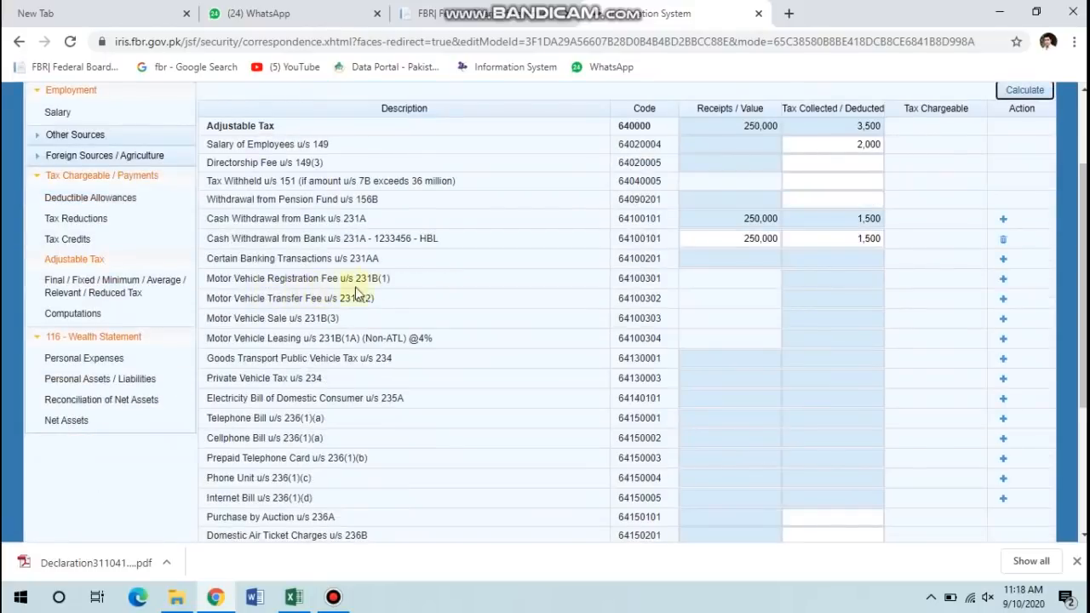
# Add a Motor Vehicle Registration Fee u/s 231B(1) entry with the vehicle's registration number.
pyautogui.click(1003, 280)
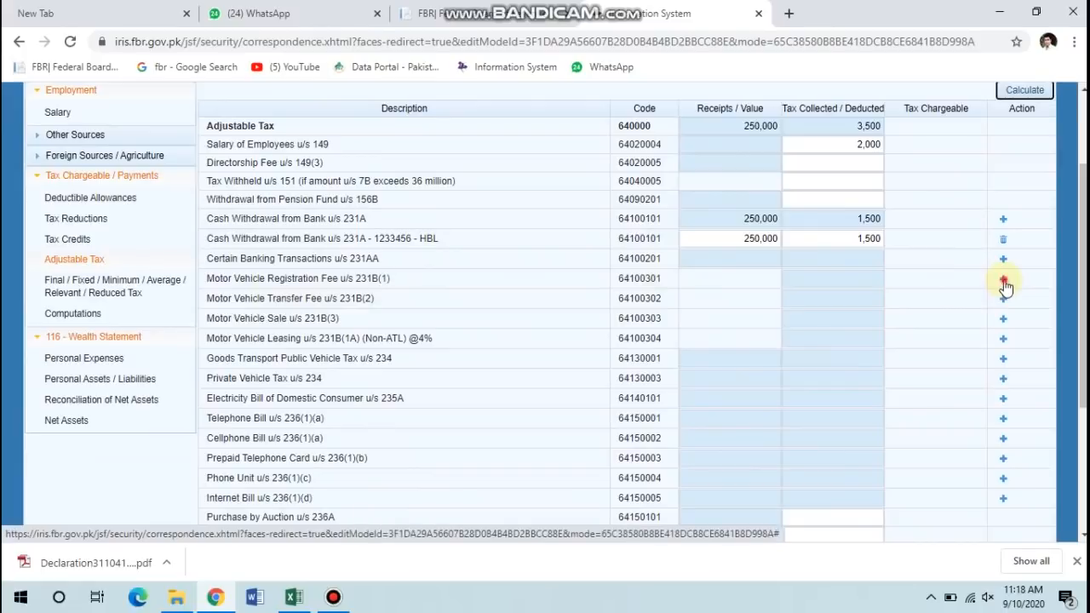
pyautogui.click(517, 264)
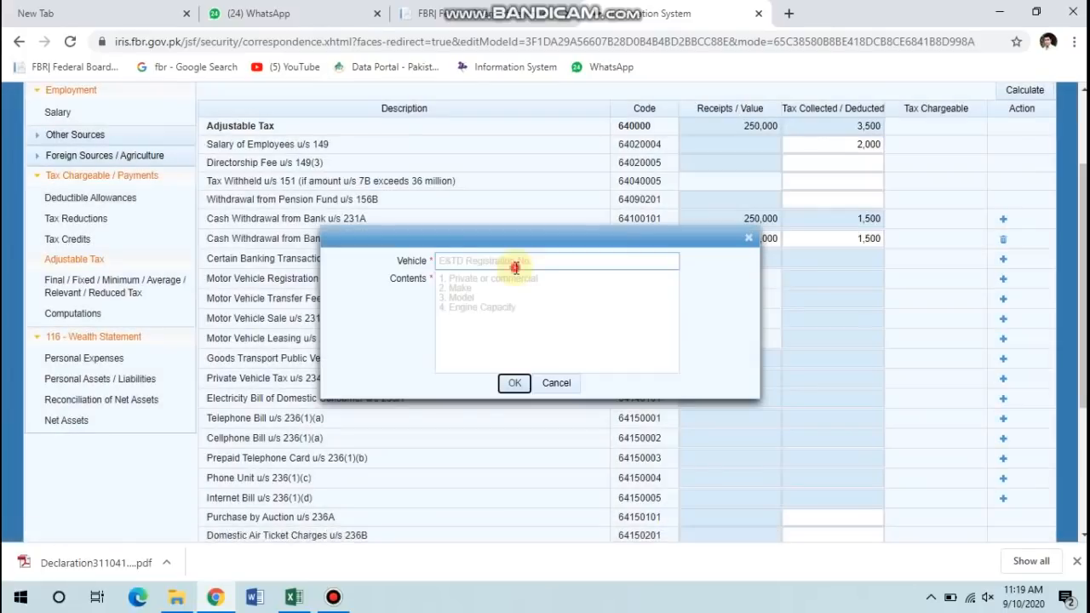
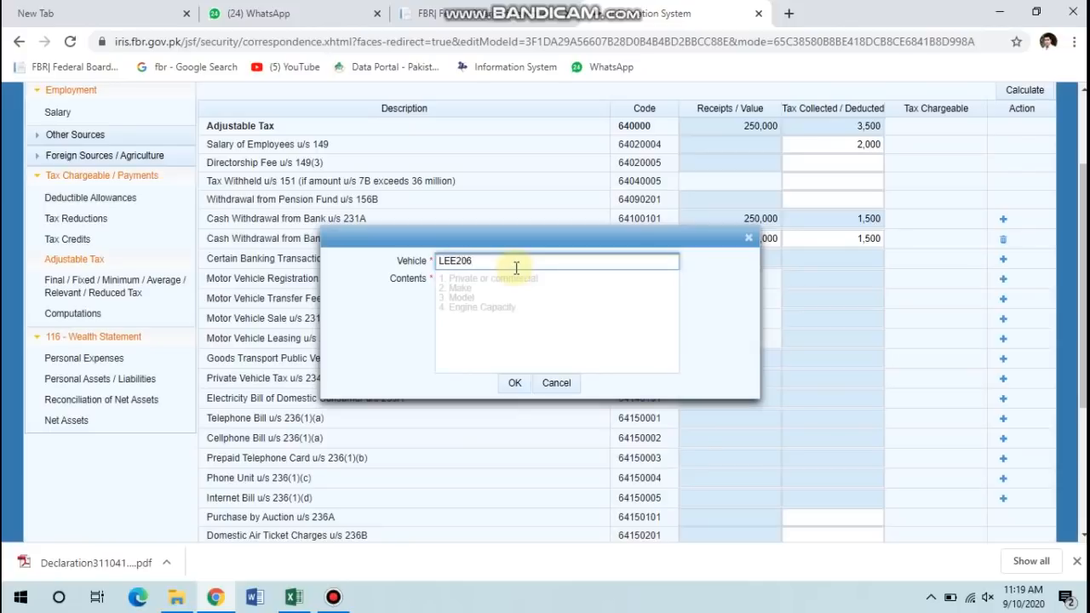
pyautogui.click(495, 305)
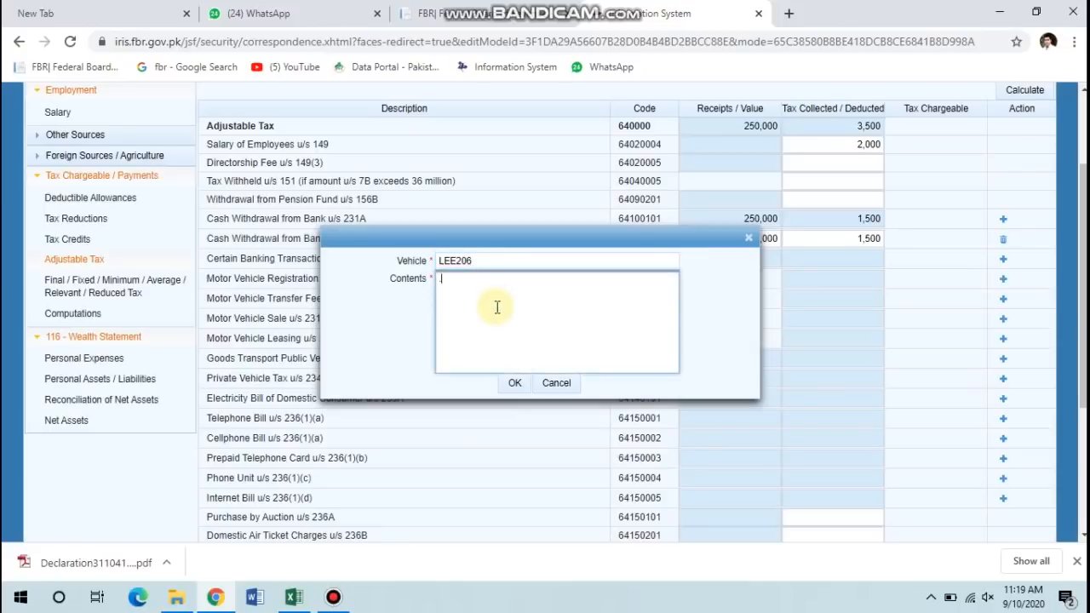
pyautogui.click(515, 383)
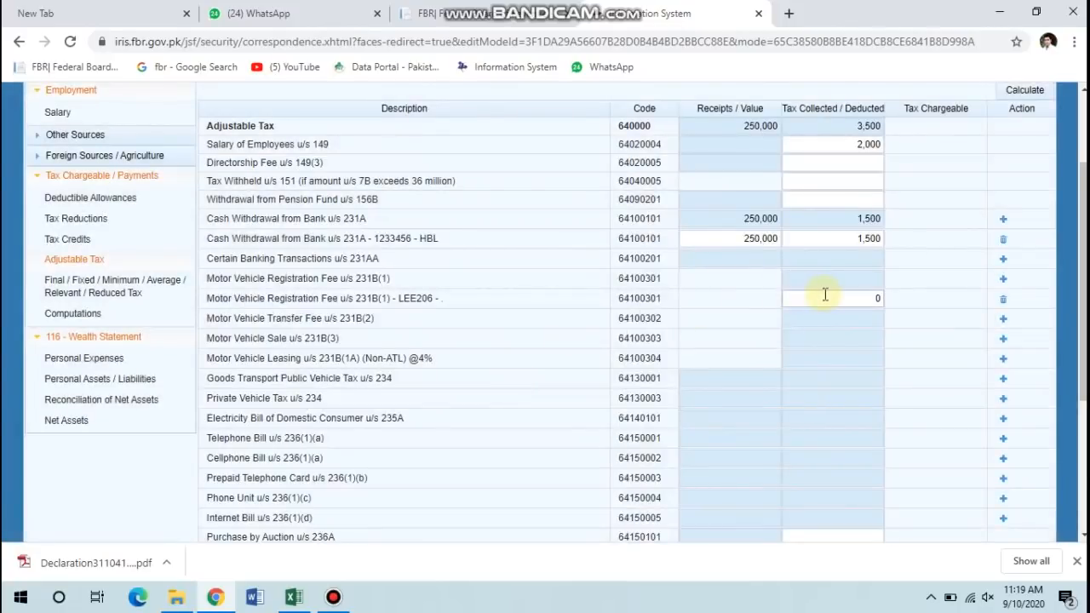
# Record 5,000 as tax collected on the vehicle registration.
pyautogui.click(824, 295)
pyautogui.write('5000')
pyautogui.click(731, 315)
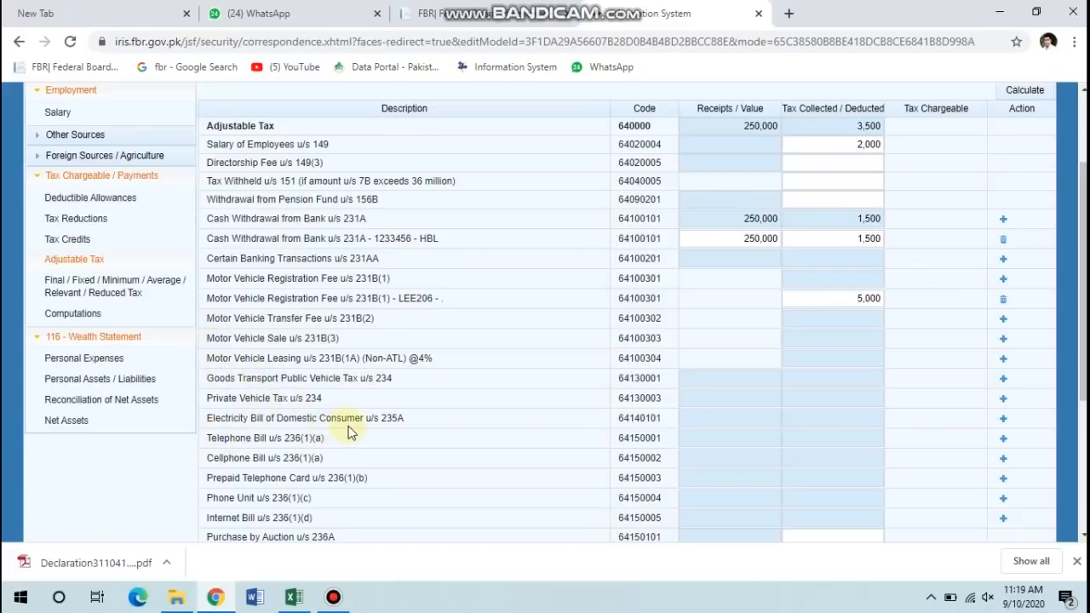
# Add an Electricity Bill u/s 235A entry with the LESCO consumer reference number.
pyautogui.click(1004, 419)
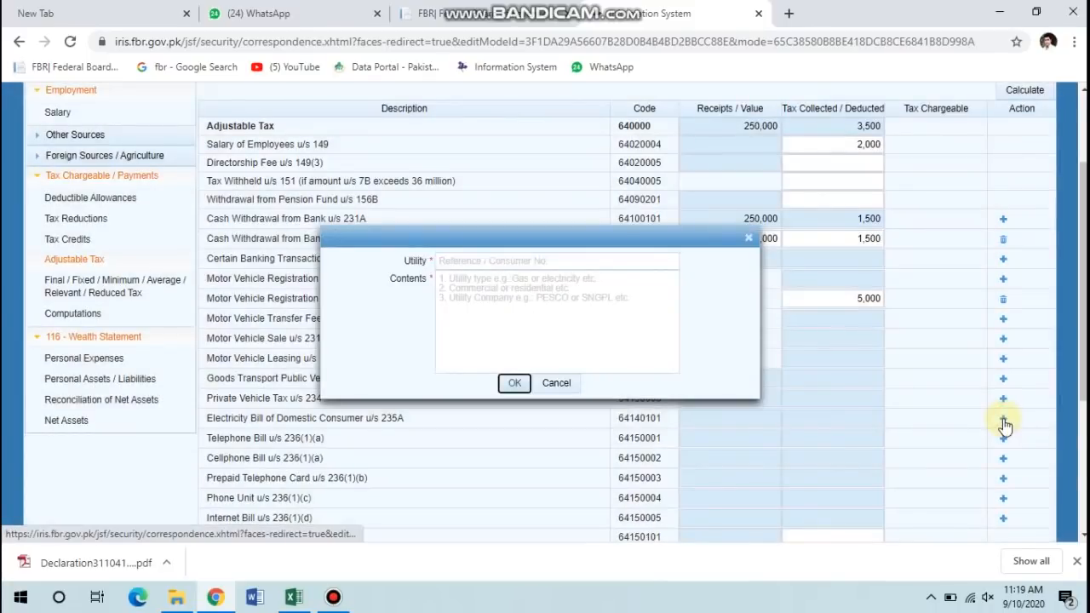
pyautogui.click(599, 264)
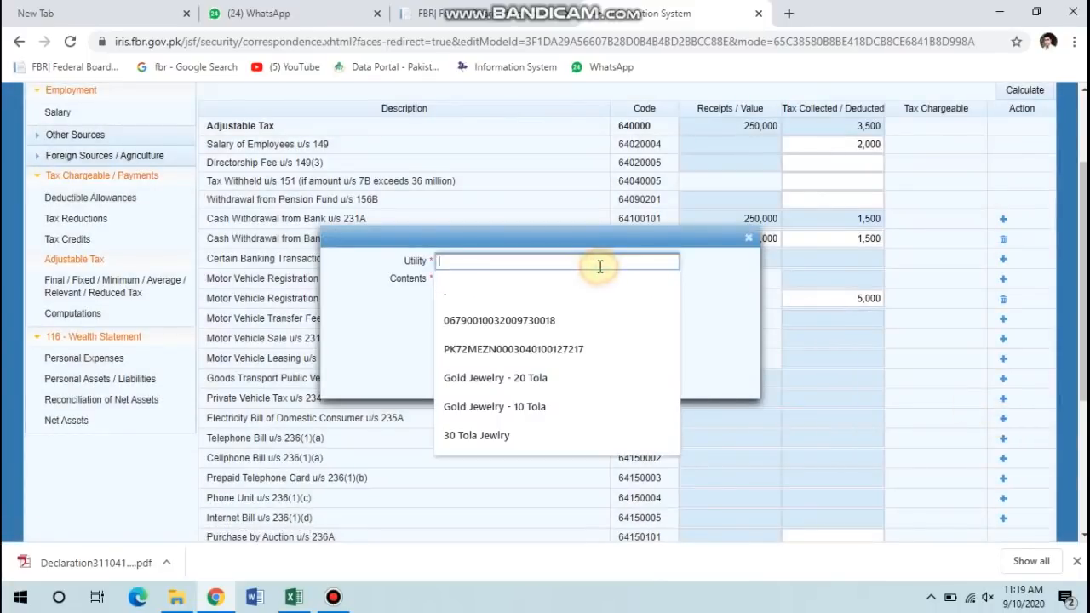
pyautogui.write('123323')
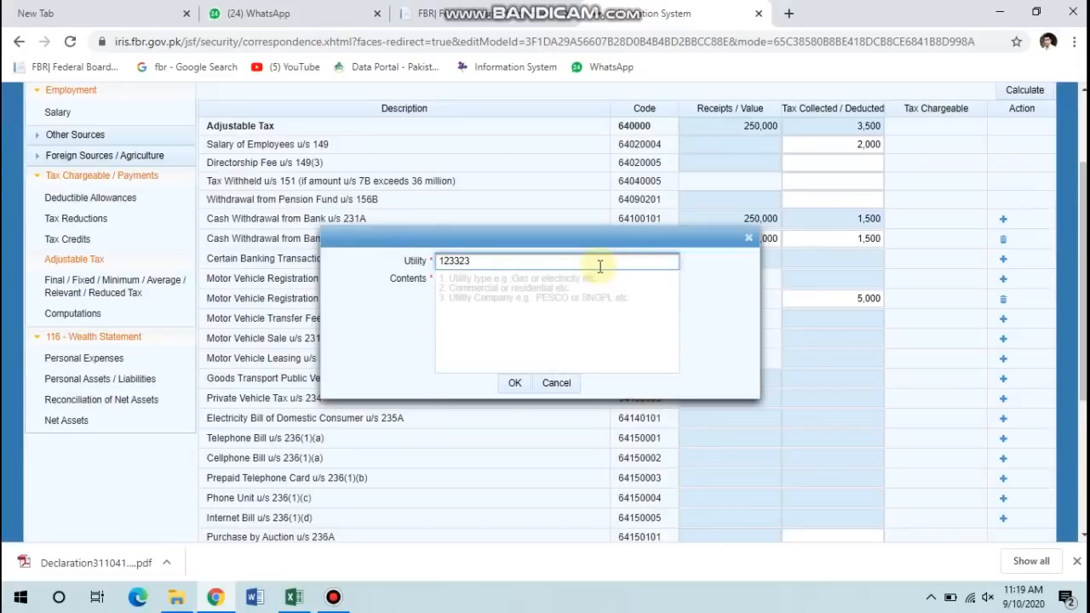
pyautogui.write('U')
pyautogui.press('Tab')
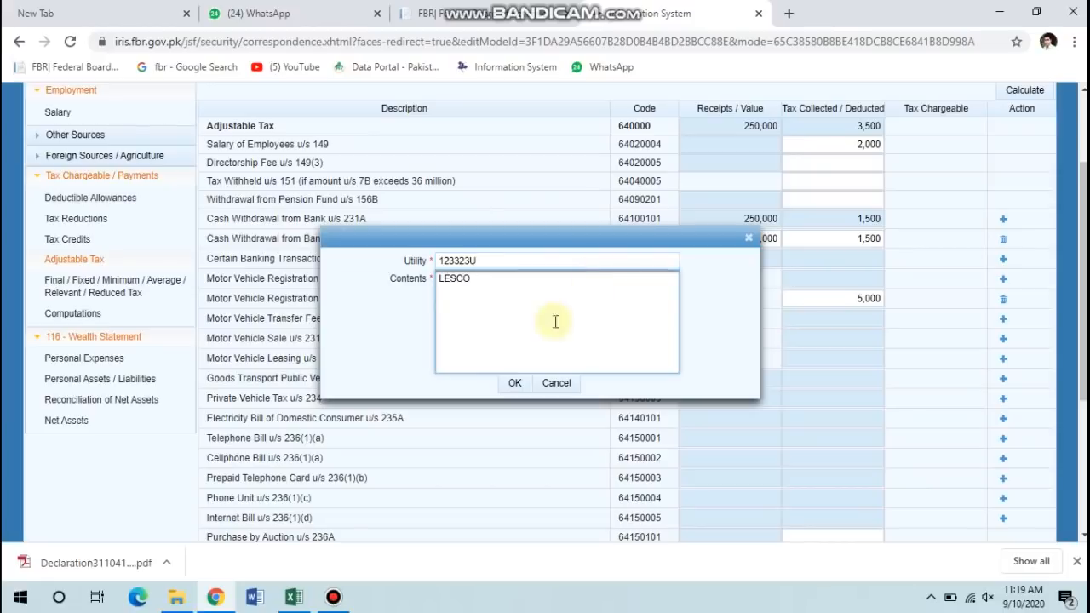
pyautogui.click(511, 383)
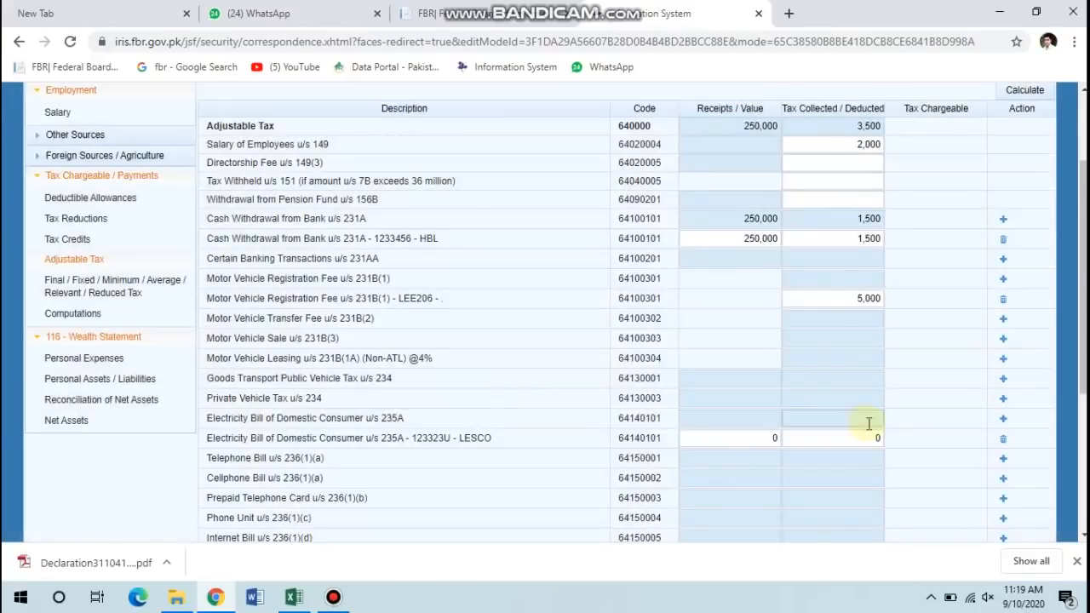
# Record 1,350 as tax collected on the LESCO electricity bill.
pyautogui.click(843, 436)
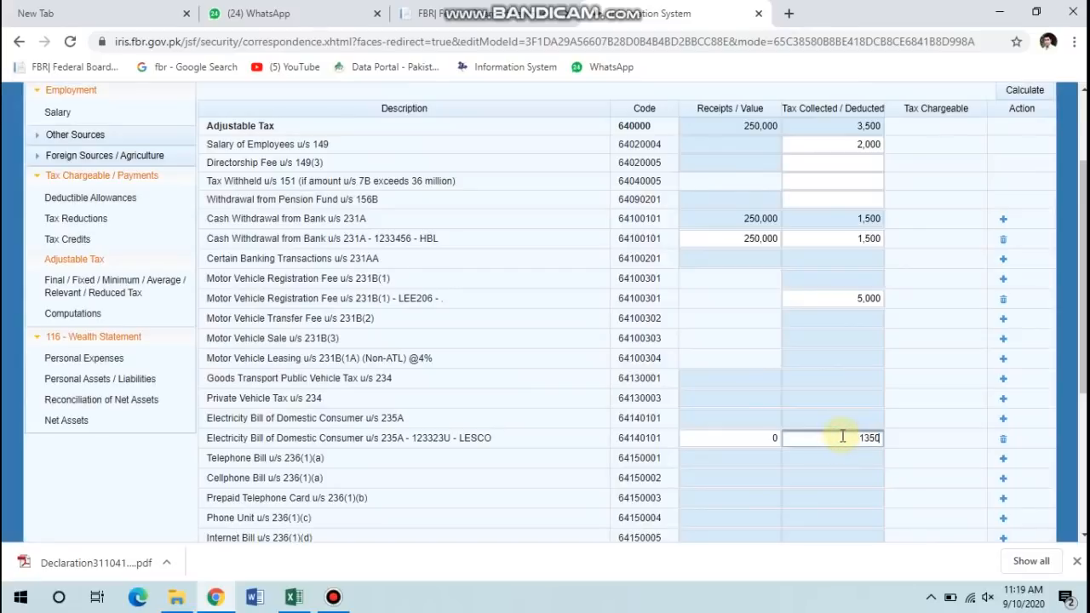
pyautogui.click(920, 402)
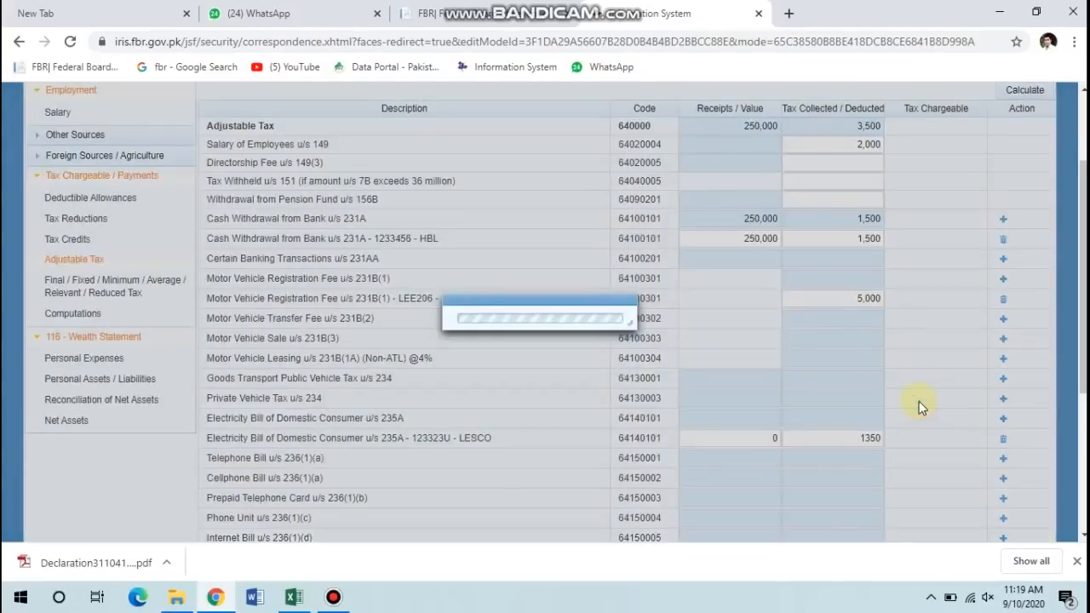
pyautogui.scroll(-2, 919, 401)
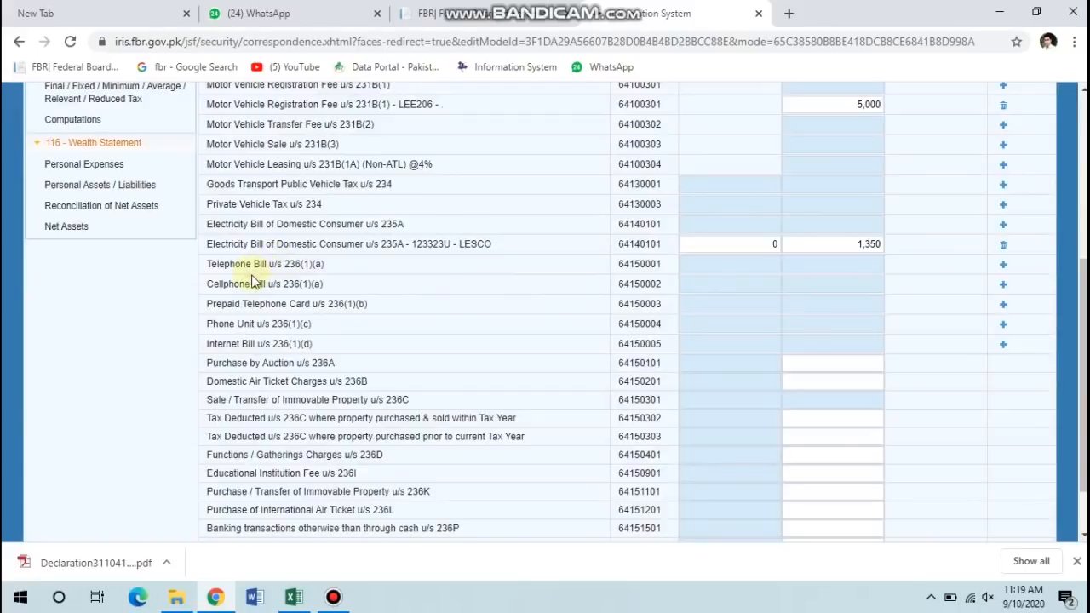
# Add a Cellphone Bill u/s 236(1)(a) entry with the UFONE phone number.
pyautogui.click(1003, 285)
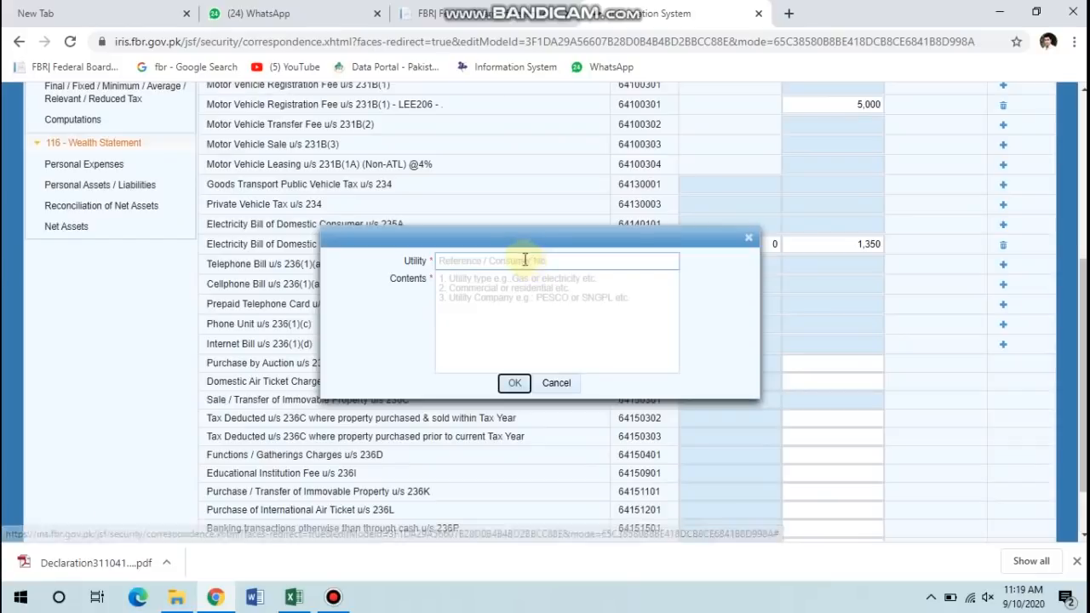
pyautogui.click(525, 260)
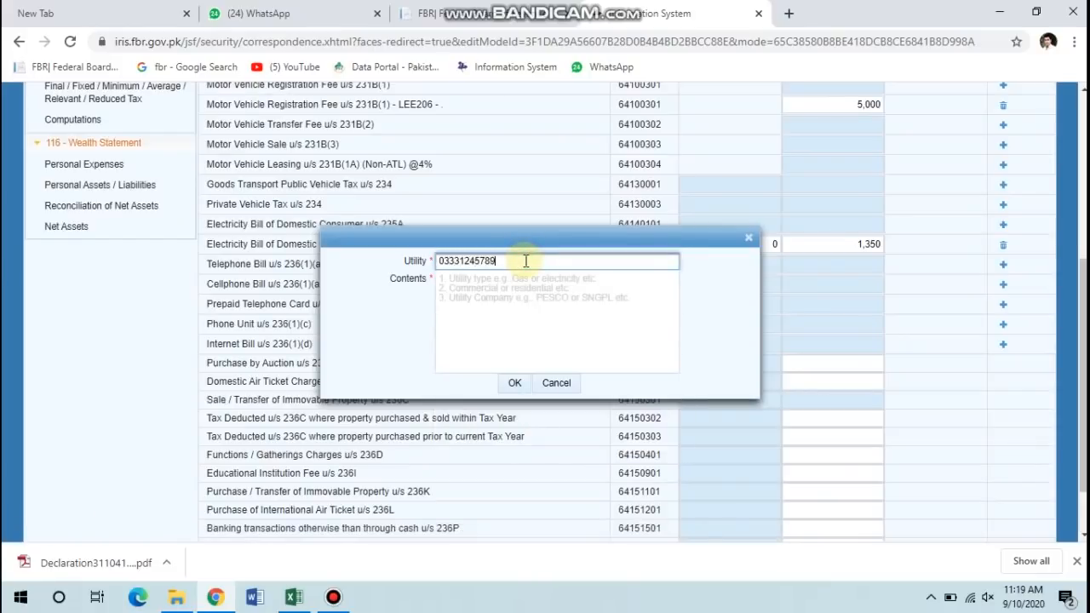
pyautogui.press('Tab')
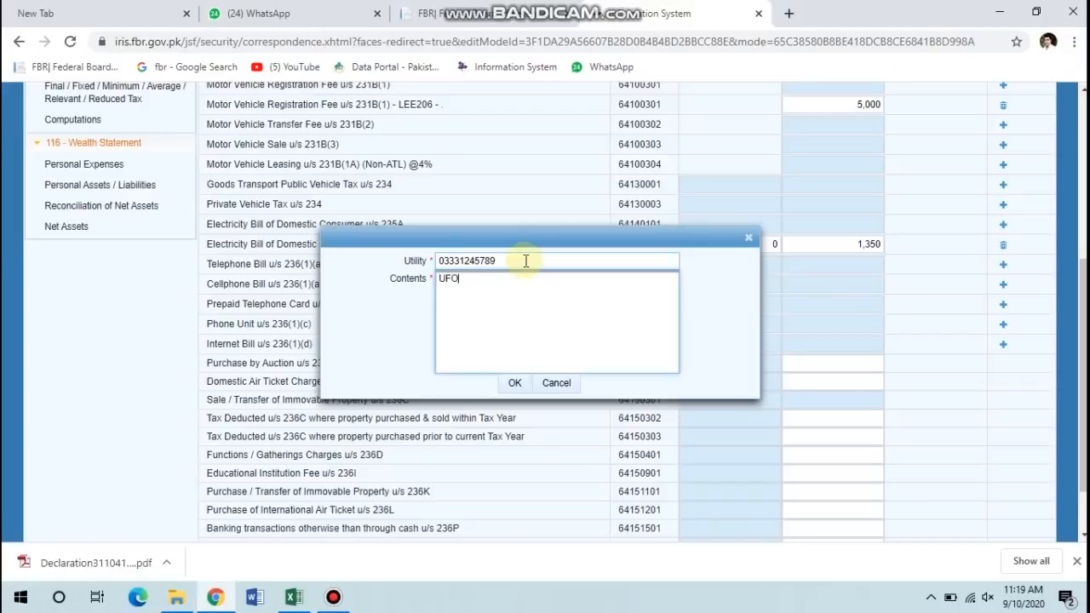
pyautogui.click(515, 383)
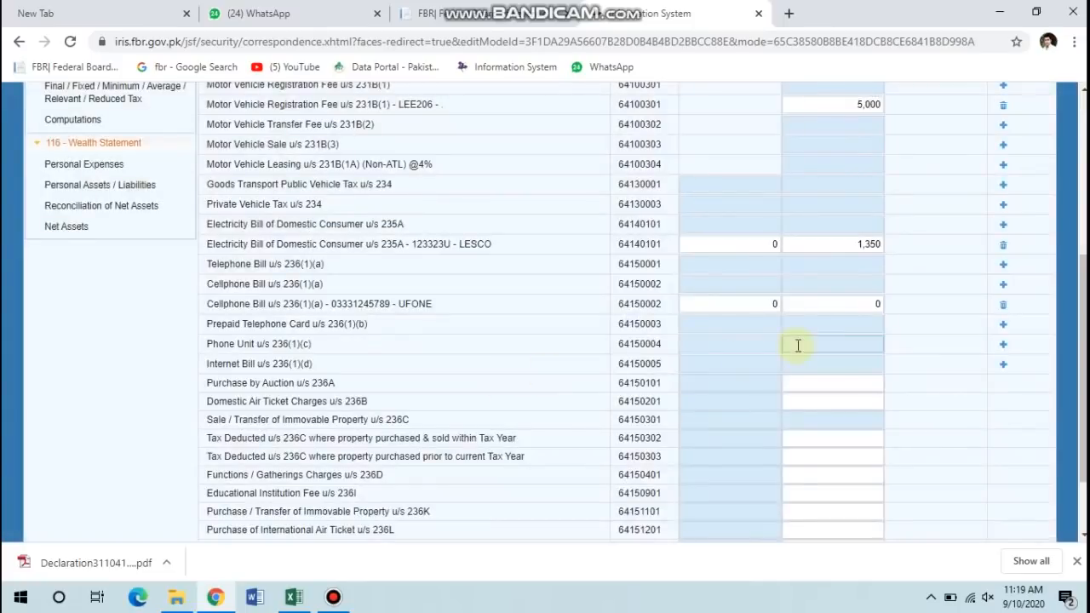
# Record 1,250 as tax collected on the UFONE cellphone bill.
pyautogui.click(817, 298)
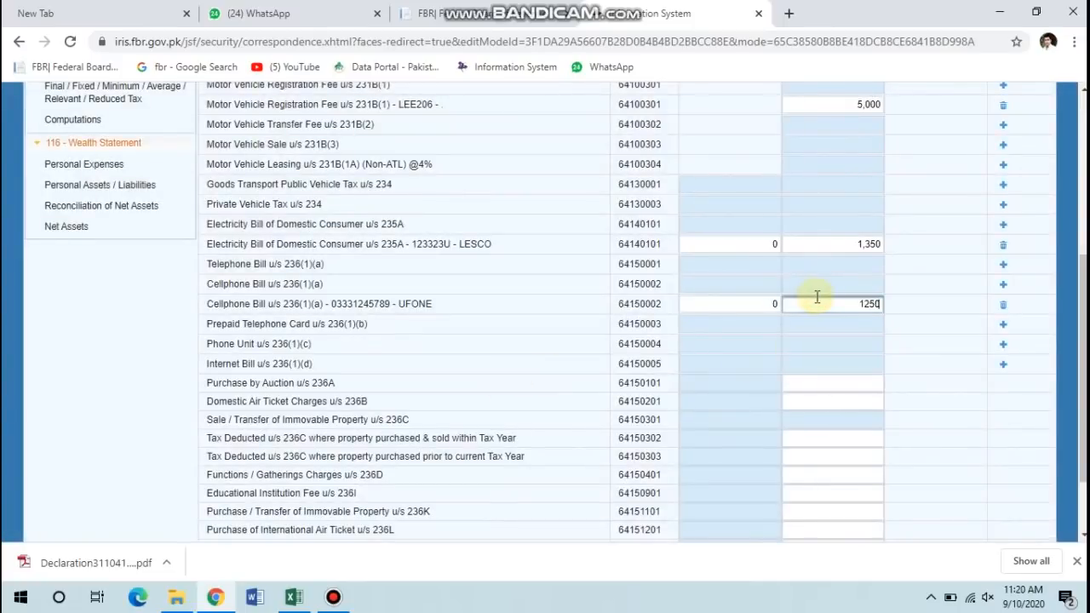
pyautogui.write('1250')
pyautogui.click(971, 345)
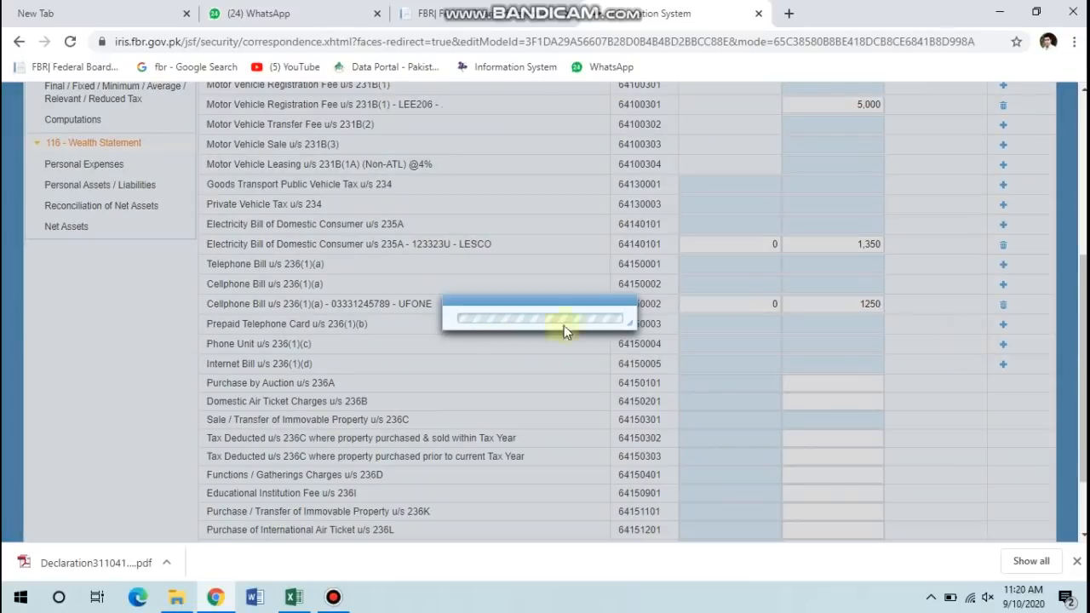
pyautogui.scroll(-2, 239, 341)
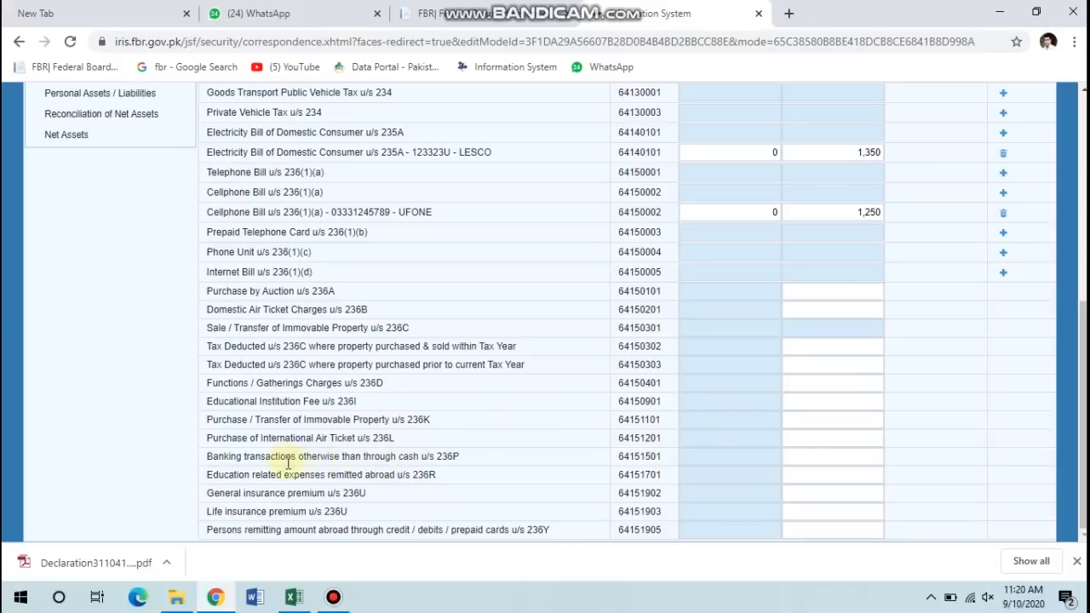
# Enter 1,240 tax on education expenses u/s 236R, then reload the return page.
pyautogui.click(835, 475)
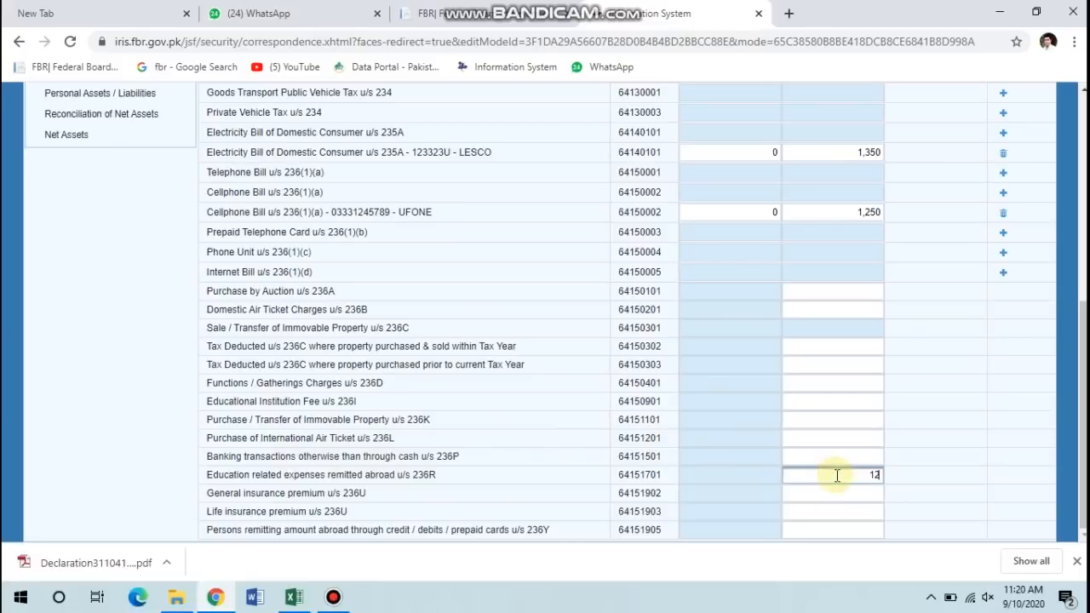
pyautogui.press('Tab')
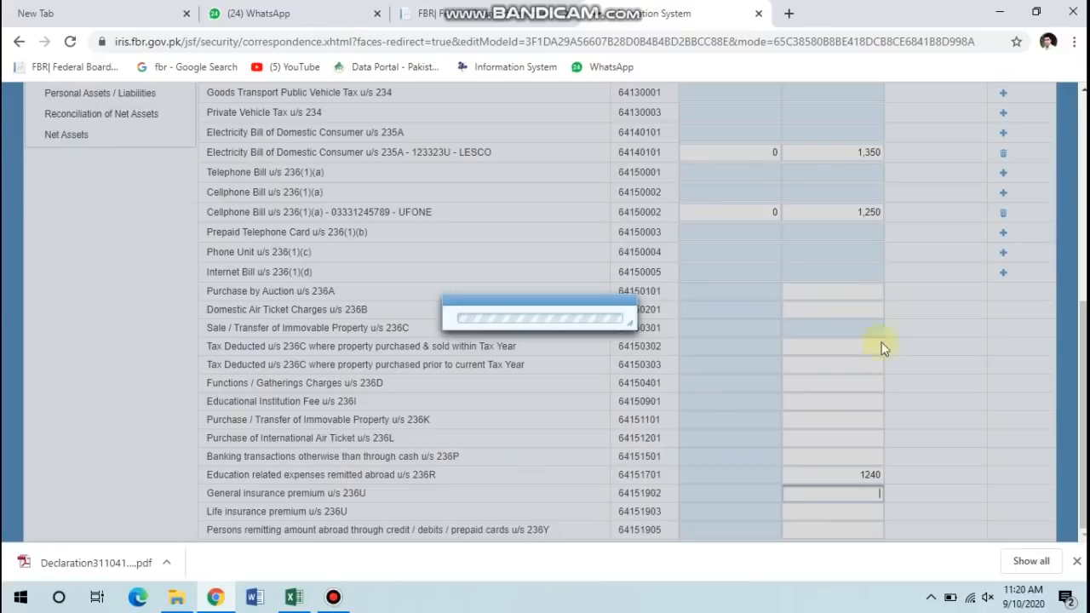
pyautogui.scroll(3, 873, 259)
pyautogui.scroll(2, 874, 260)
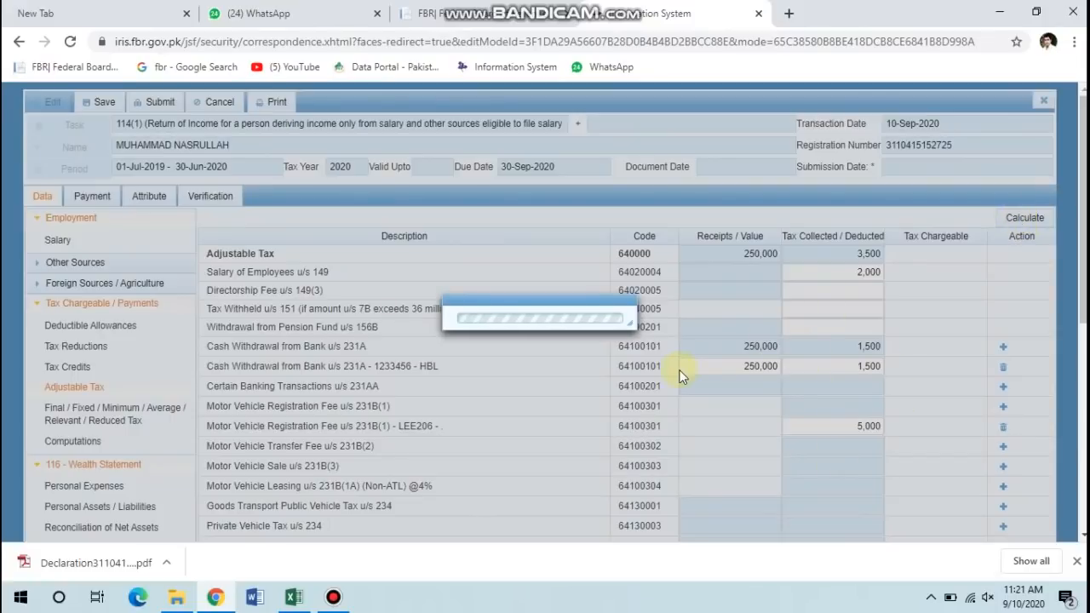
pyautogui.click(71, 40)
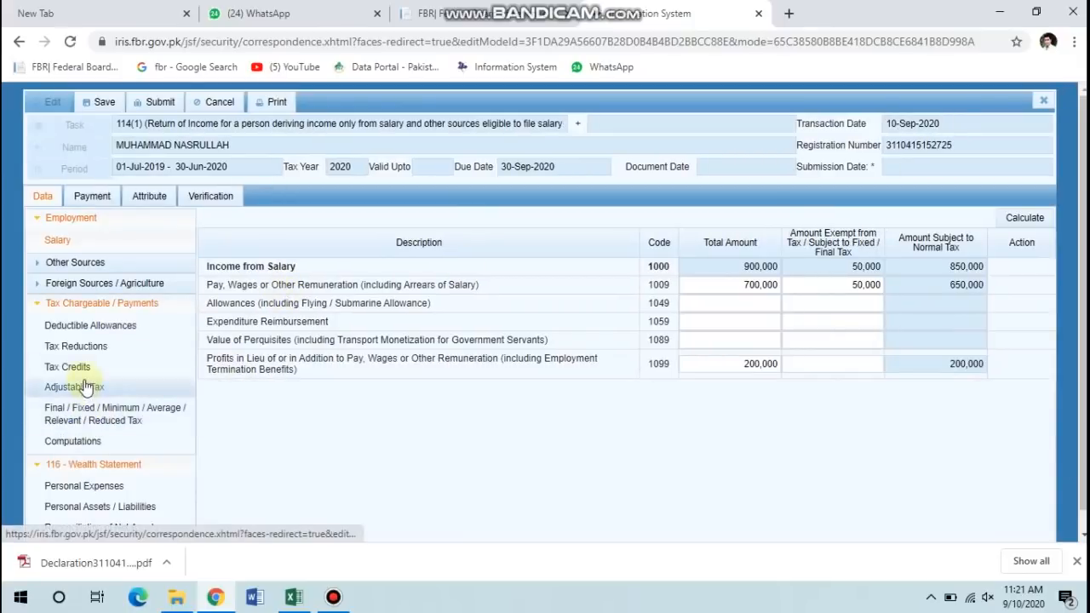
# Go from Adjustable Tax to the wealth statement's Personal Expenses section.
pyautogui.click(99, 392)
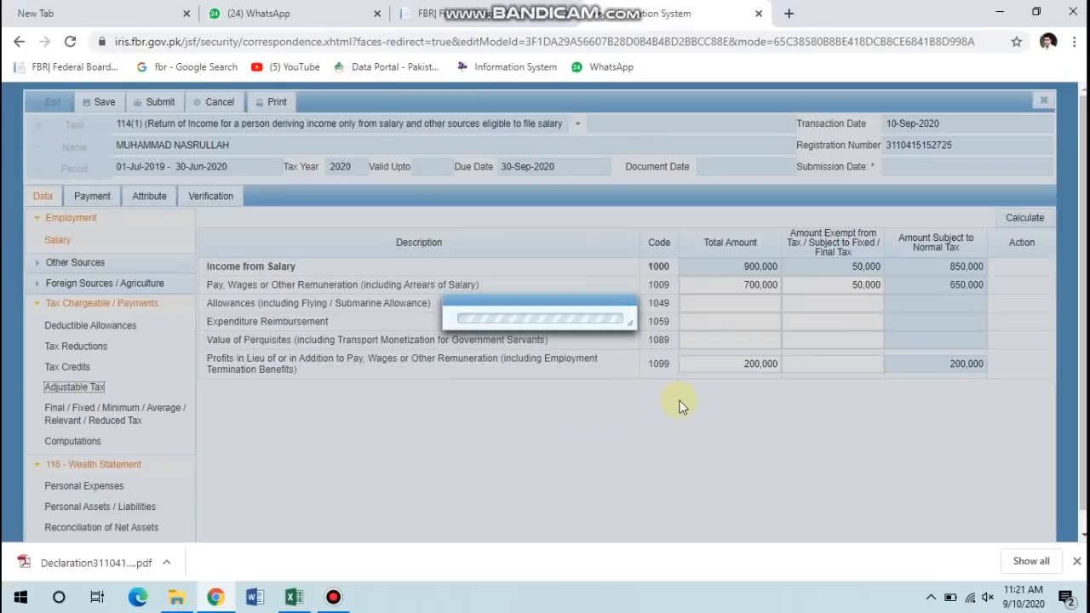
pyautogui.scroll(-5, 886, 400)
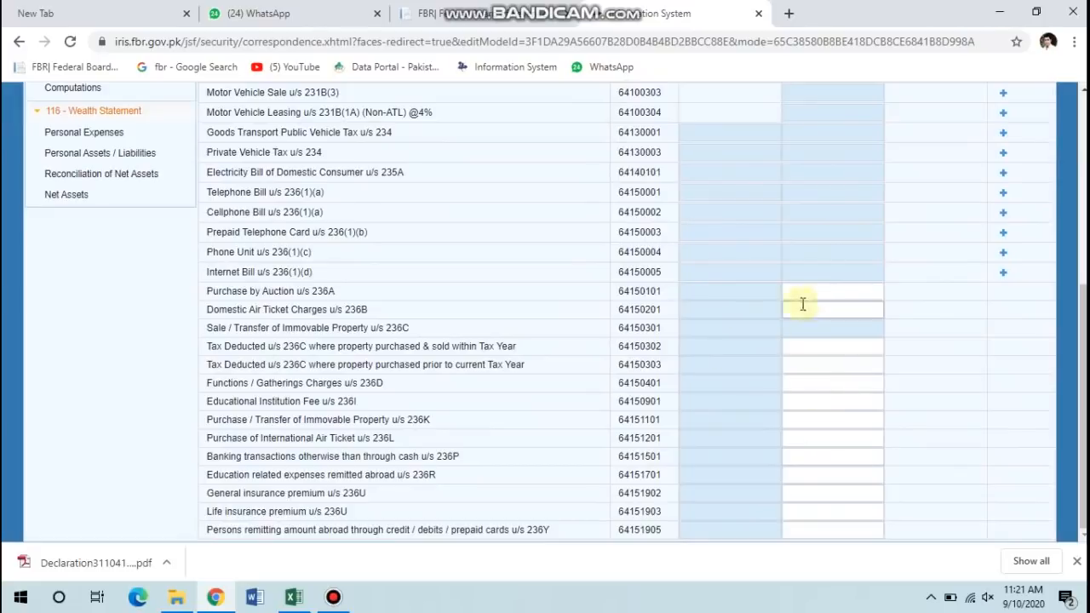
pyautogui.scroll(3, 932, 214)
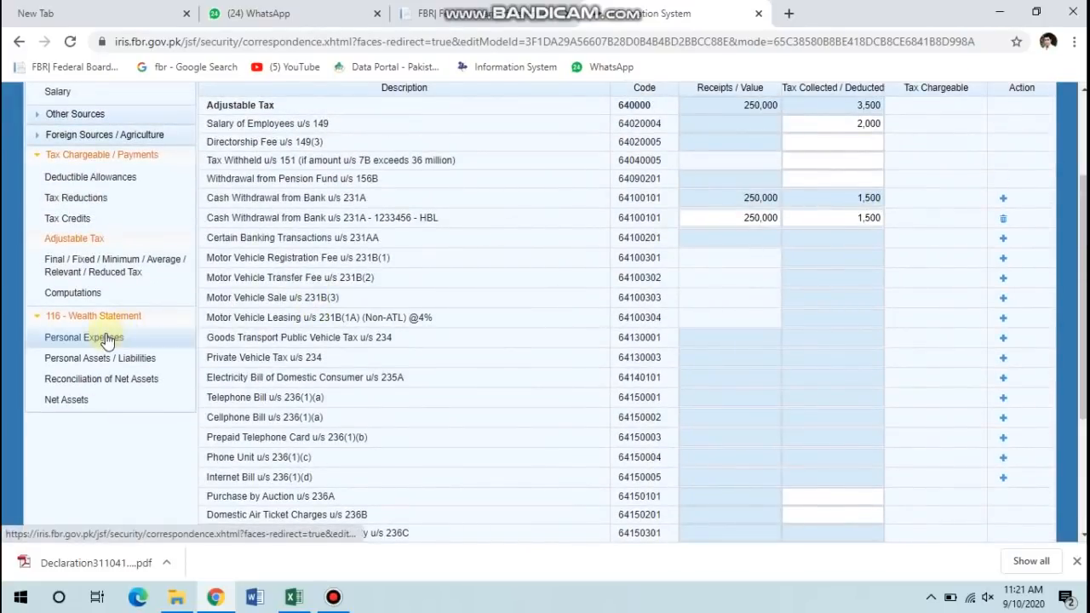
pyautogui.click(107, 340)
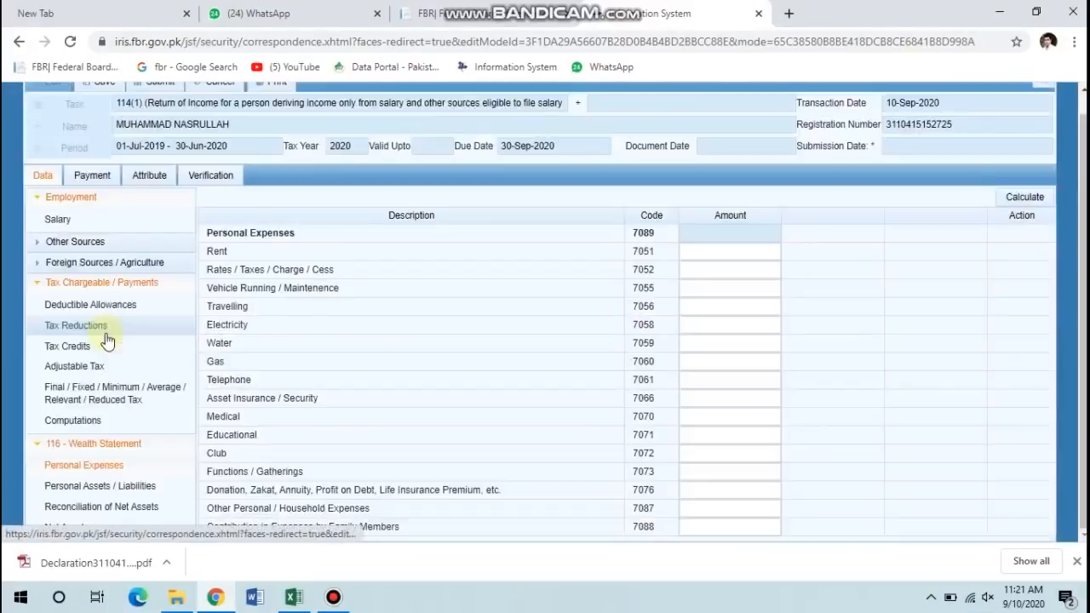
# Check Computations, then reload the return and reopen the Personal Expenses table.
pyautogui.click(96, 419)
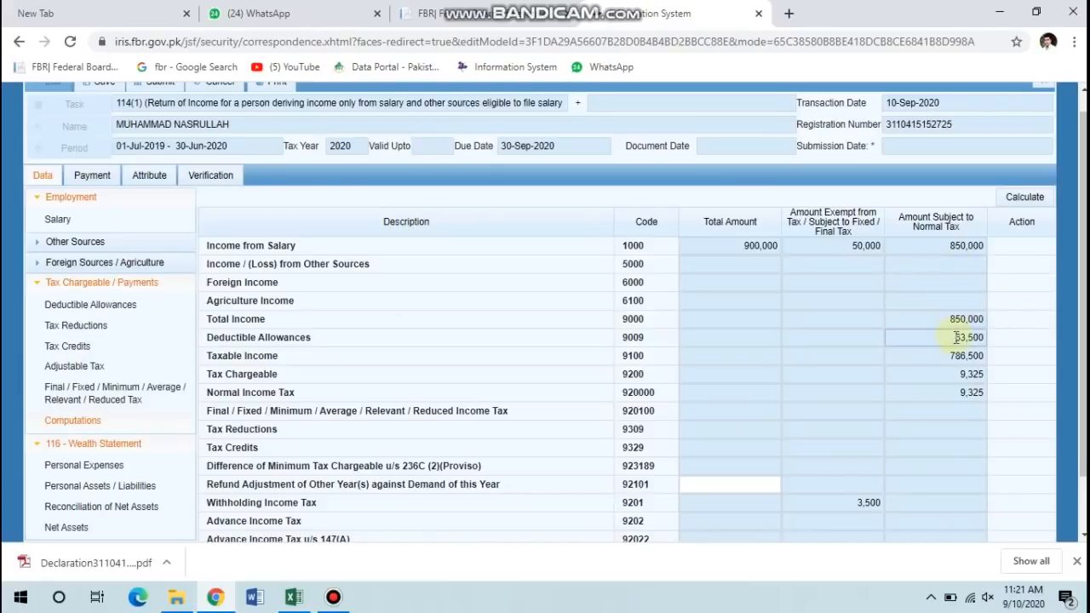
pyautogui.scroll(-2, 864, 450)
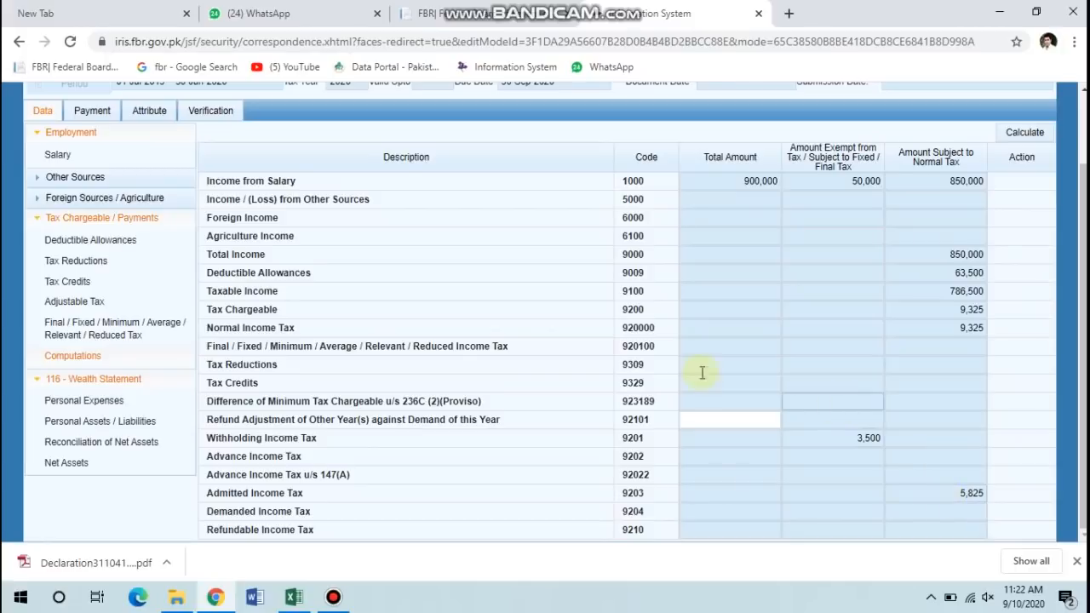
pyautogui.click(121, 402)
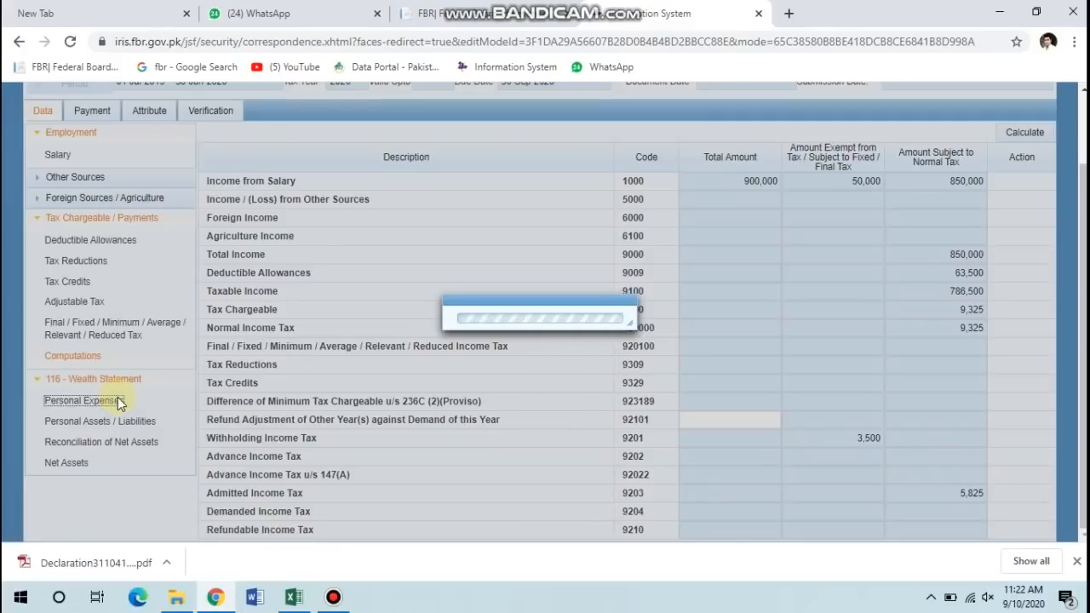
pyautogui.scroll(1, 387, 368)
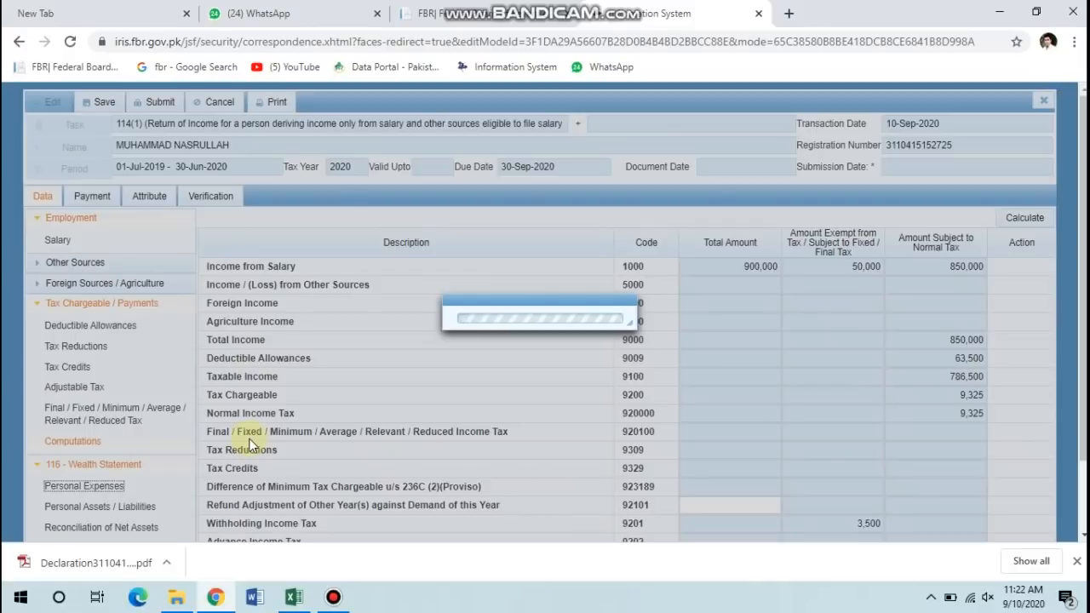
pyautogui.scroll(-2, 252, 445)
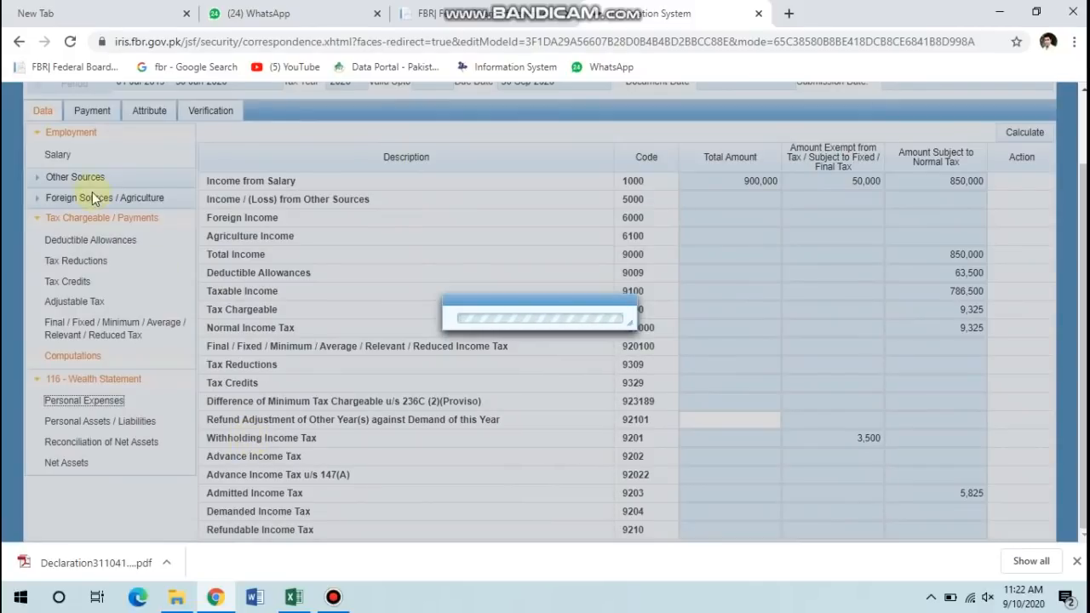
pyautogui.click(71, 43)
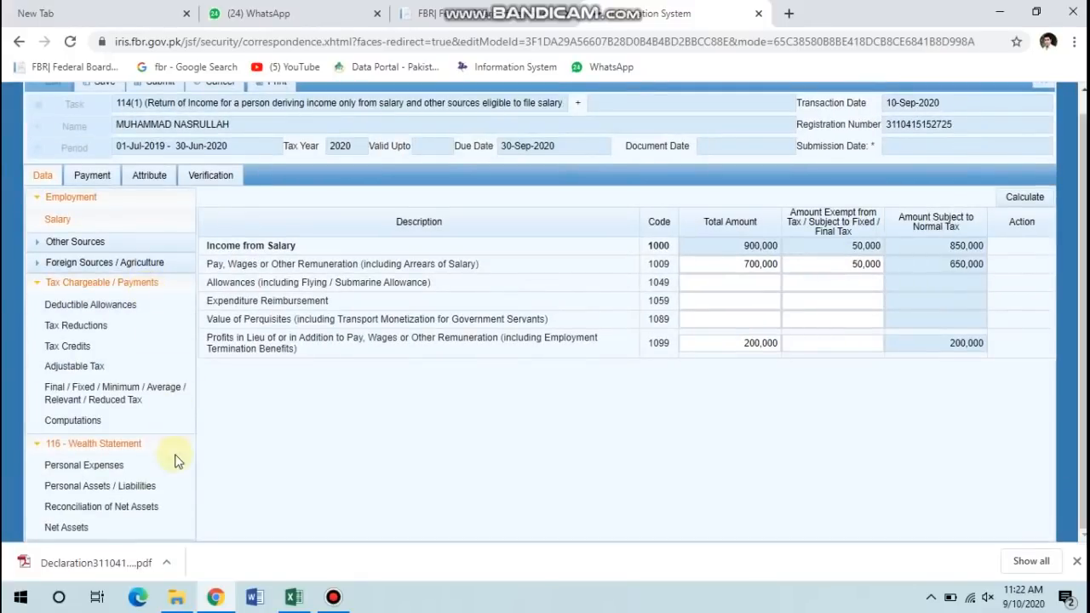
pyautogui.click(115, 468)
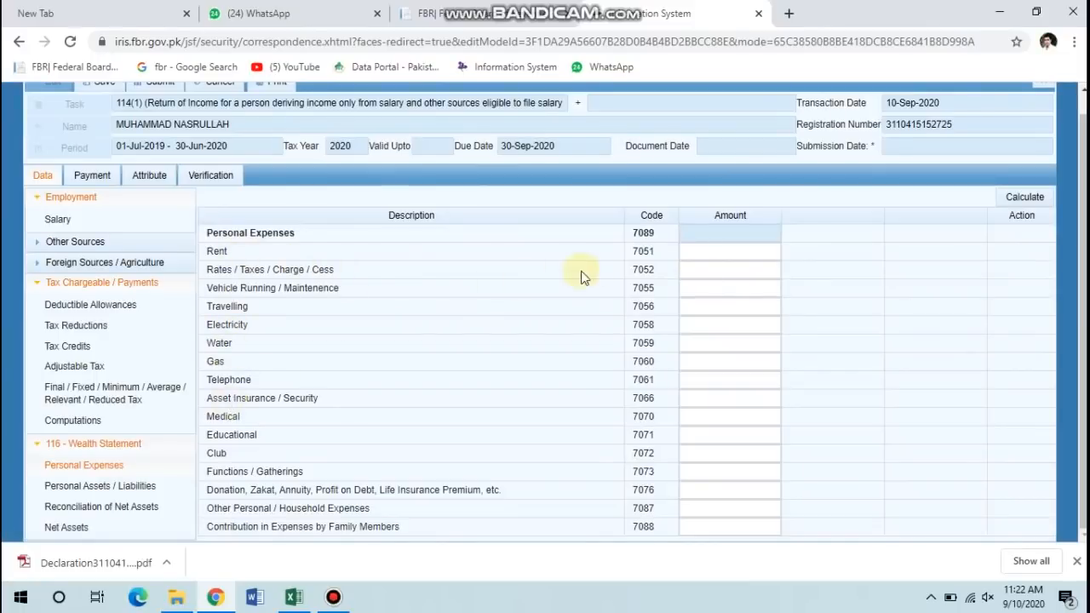
# Enter Travelling 12,500, Electricity 36,500, Water 12,400, Gas 15,600 and Telephone 15,400.
pyautogui.click(743, 270)
pyautogui.click(733, 305)
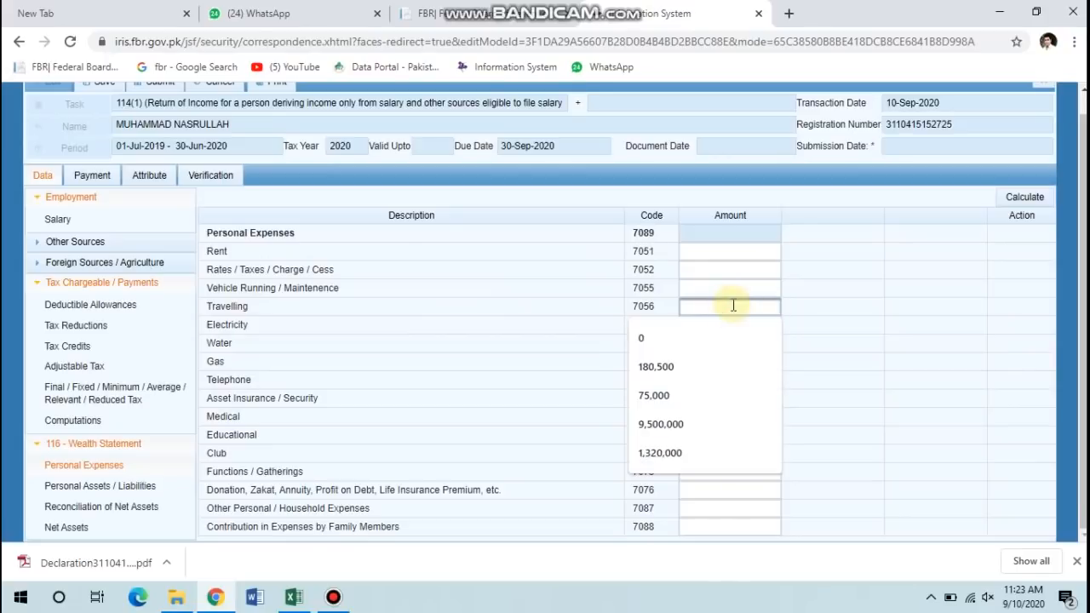
pyautogui.write('12500')
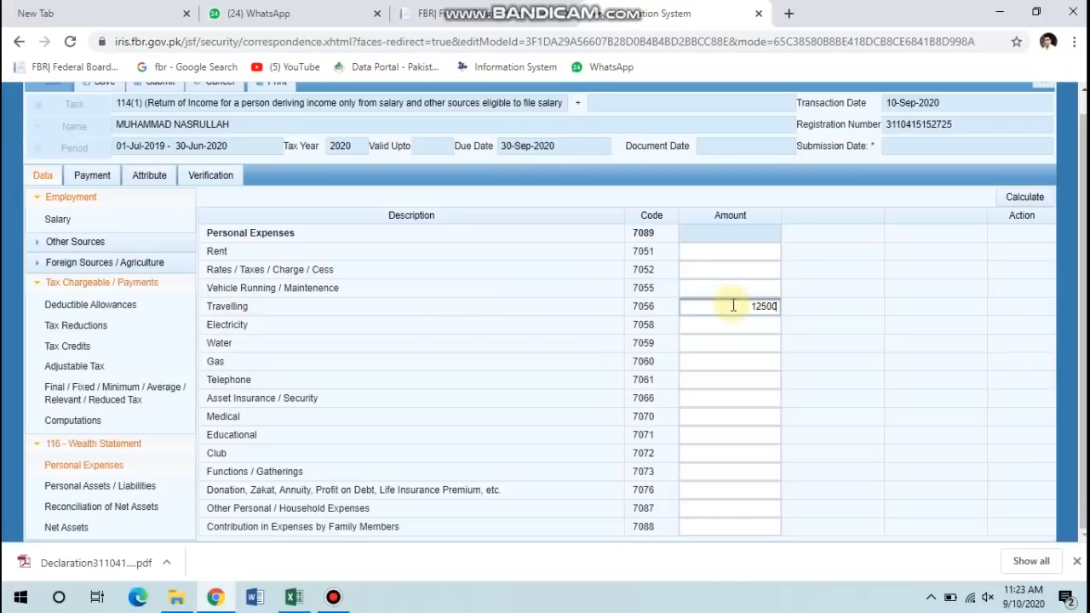
pyautogui.press('Tab')
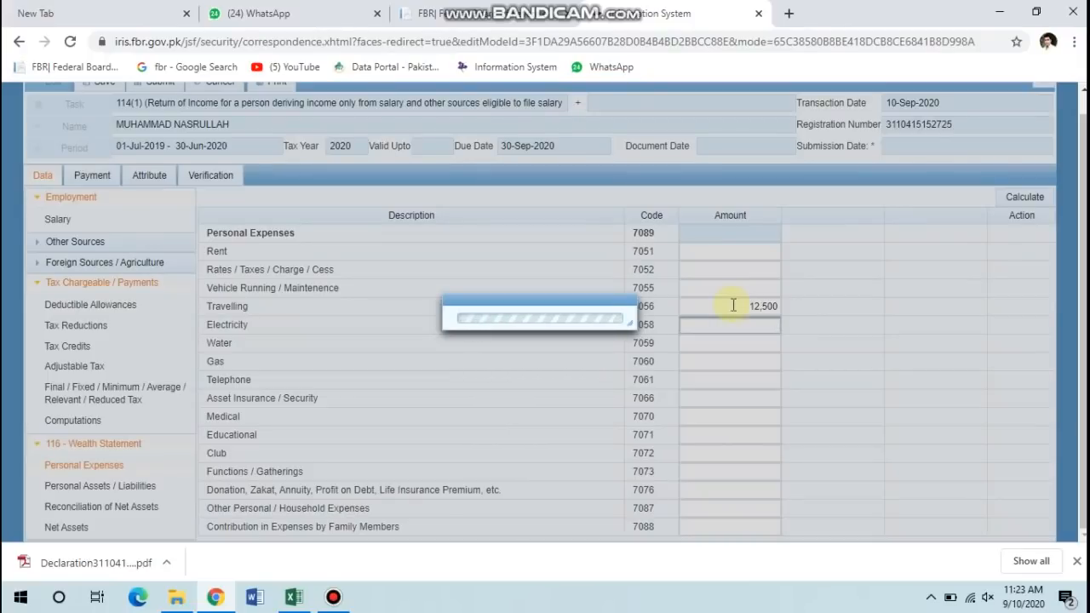
pyautogui.write('36500')
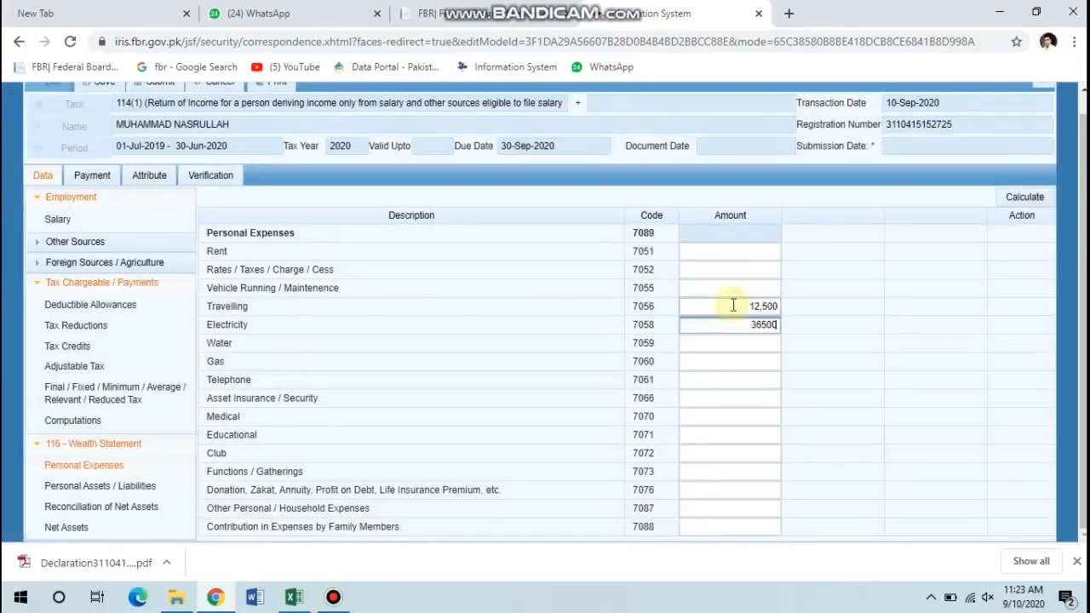
pyautogui.press('Tab')
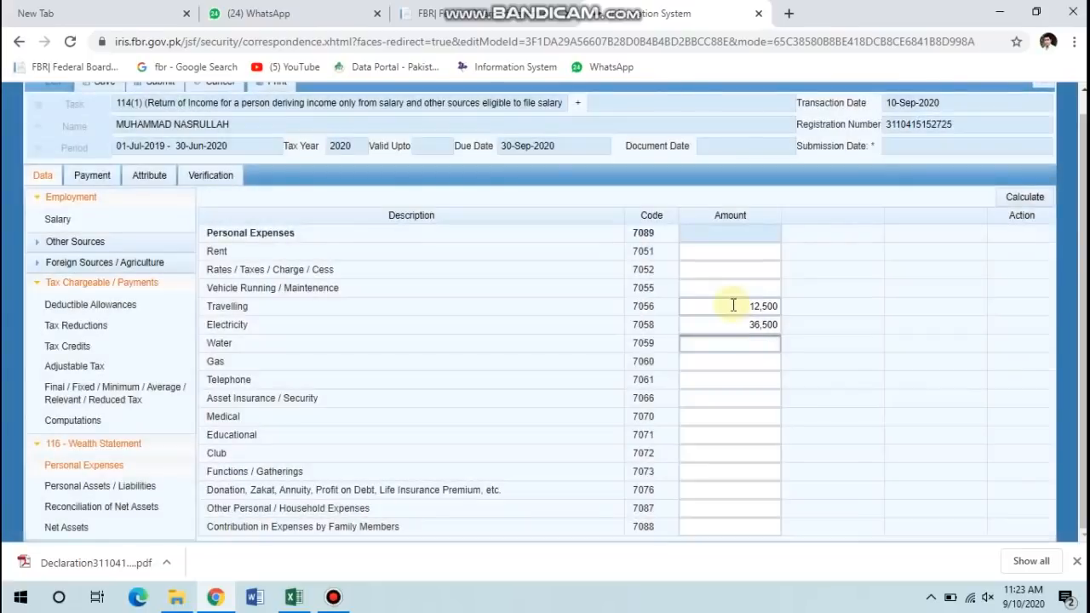
pyautogui.write('12400')
pyautogui.press('Tab')
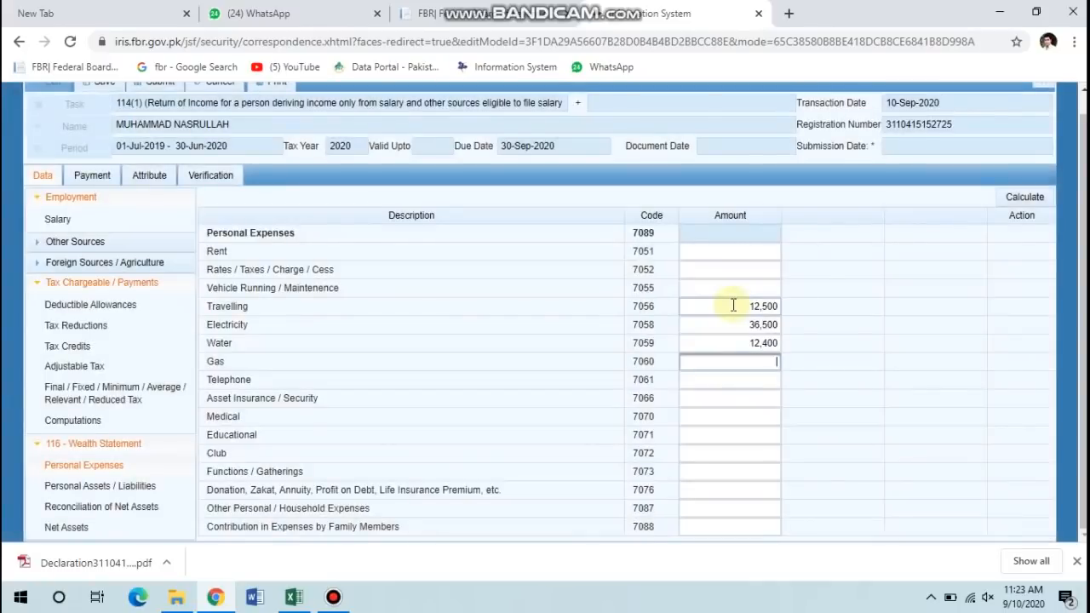
pyautogui.write('15600')
pyautogui.press('Tab')
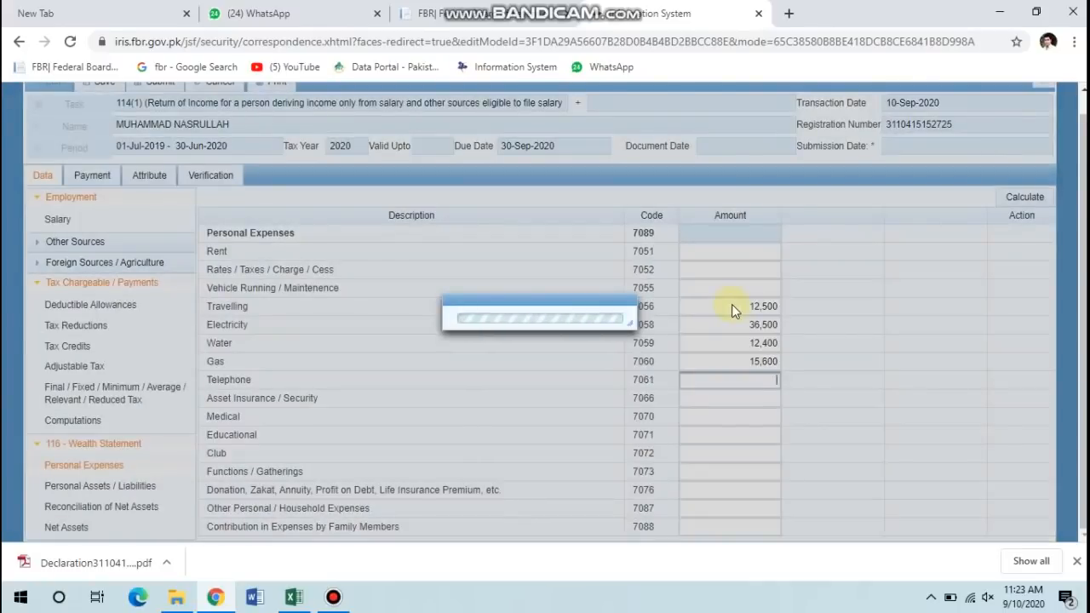
pyautogui.write('15400')
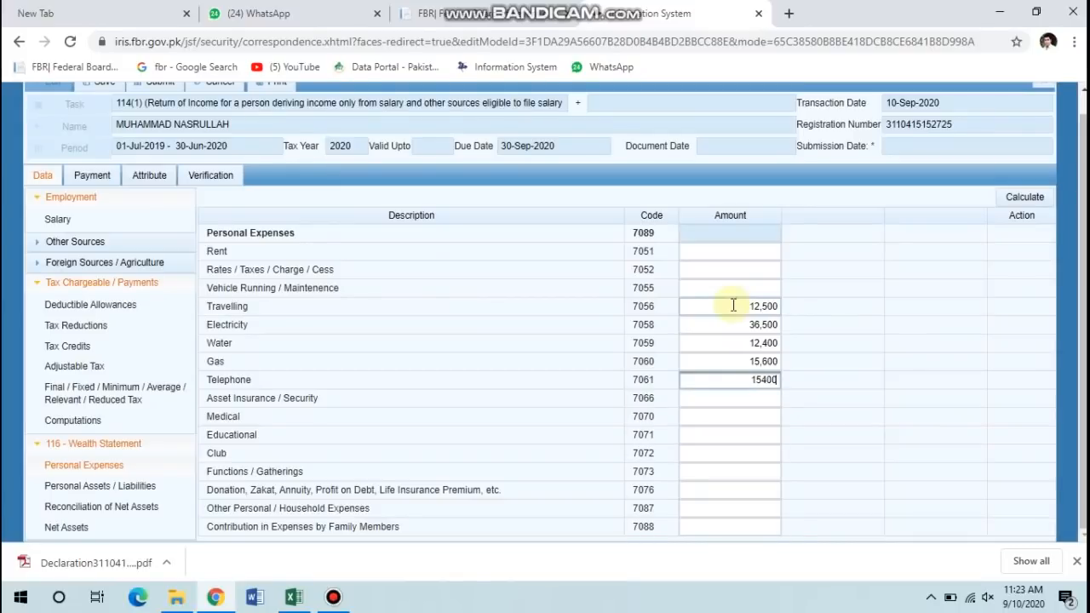
pyautogui.press('Tab')
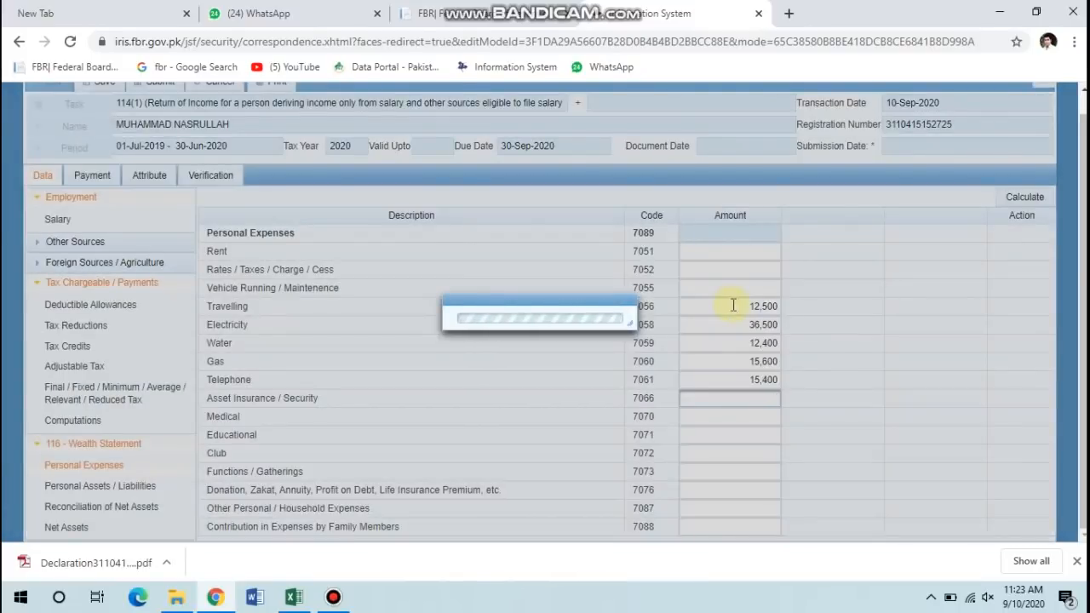
pyautogui.press('Tab')
pyautogui.press('Tab')
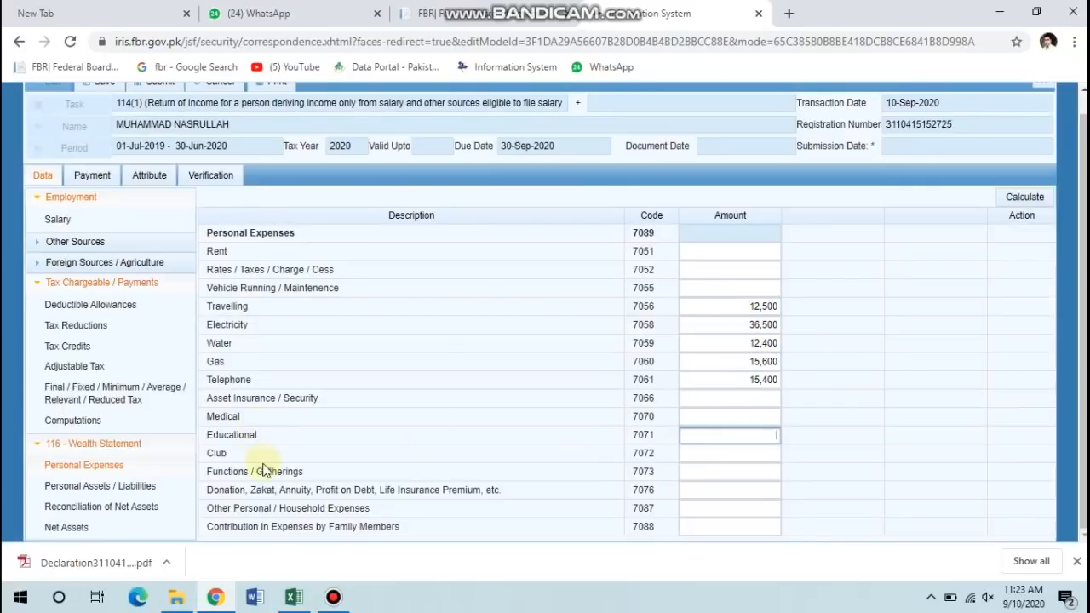
# Enter 25,600 for Donation, Zakat and recalculate personal expenses.
pyautogui.click(694, 489)
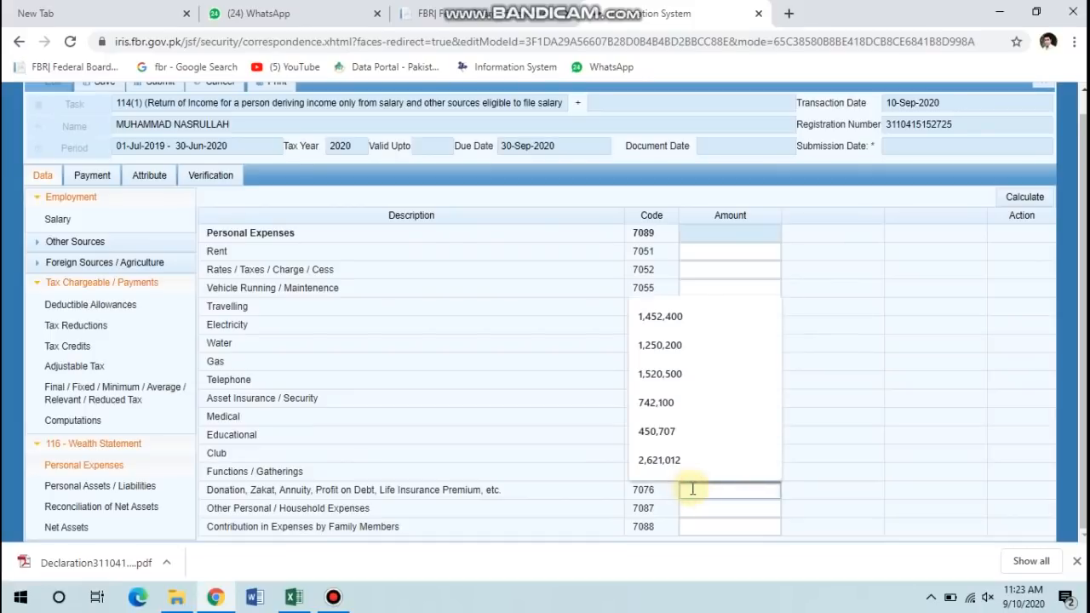
pyautogui.write('25600')
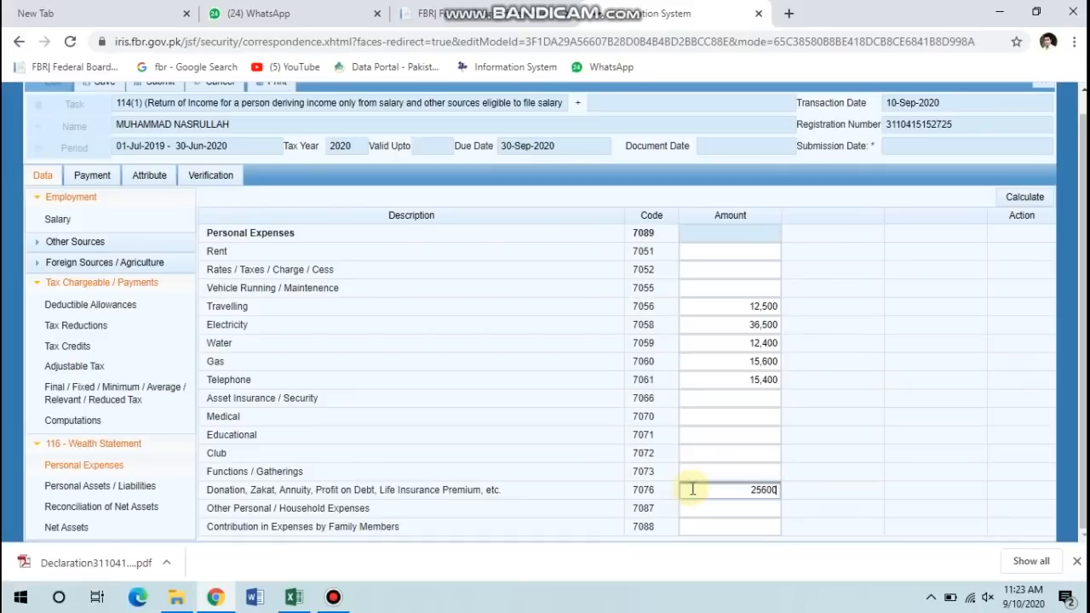
pyautogui.click(1023, 198)
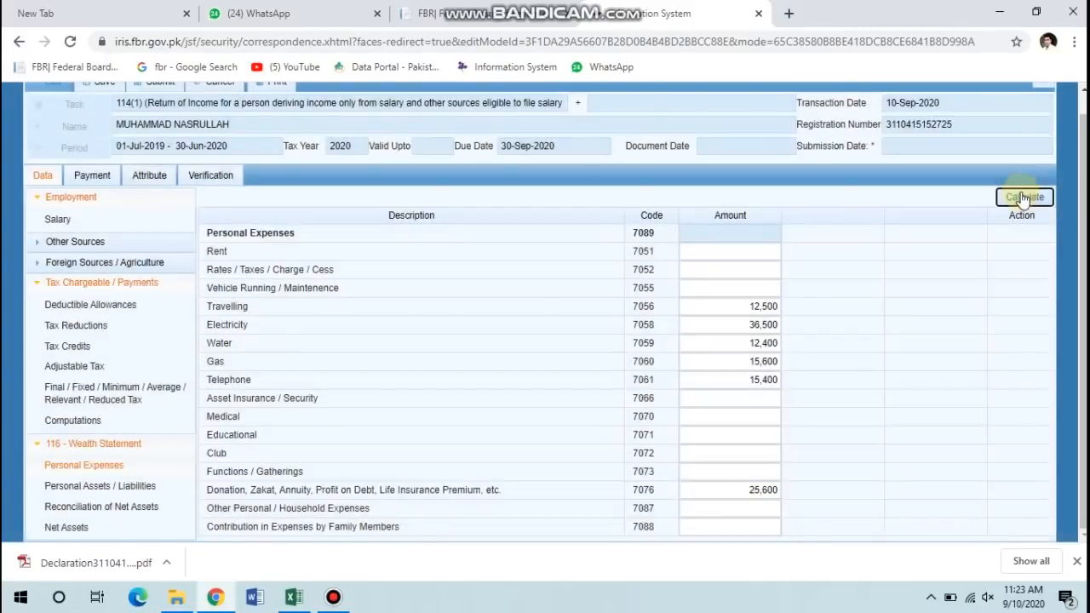
pyautogui.click(1023, 198)
# Add 300,000 other household expenses and recalculate the total to 418,000.
pyautogui.click(714, 509)
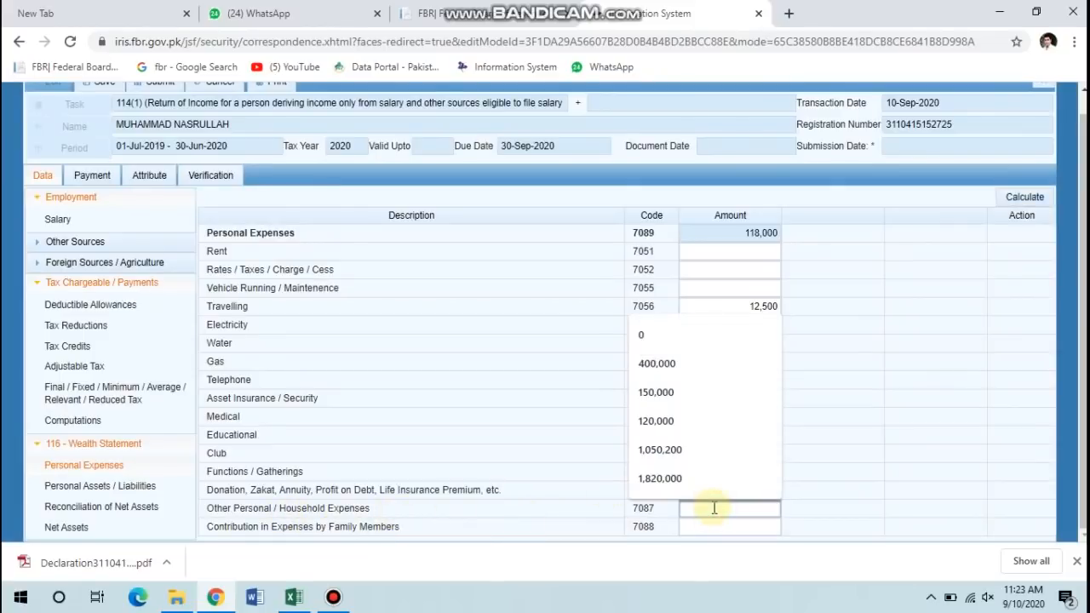
pyautogui.click(715, 509)
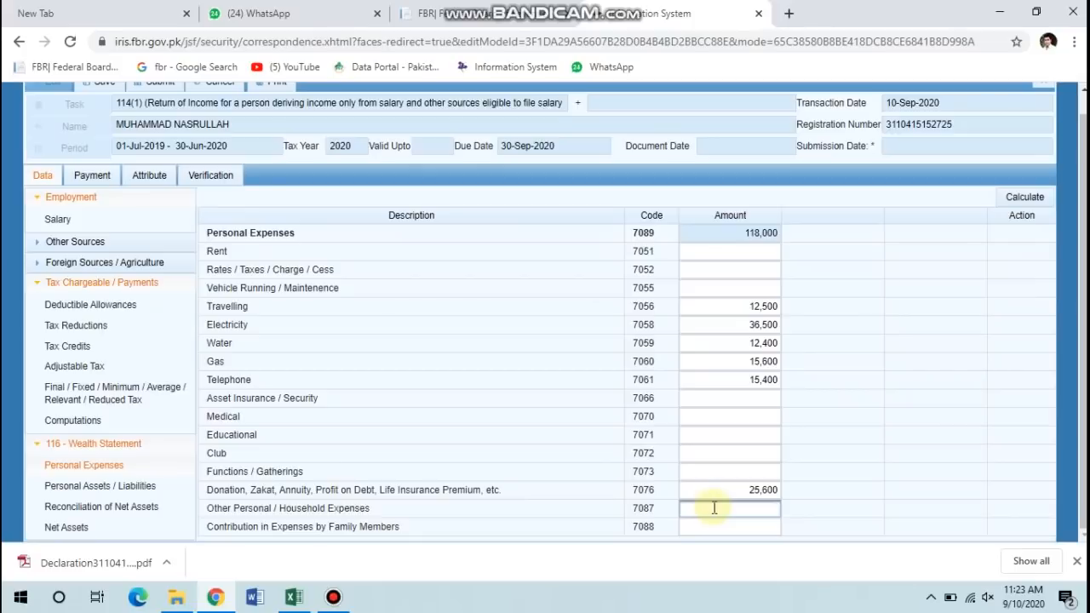
pyautogui.write('300000')
pyautogui.click(1028, 201)
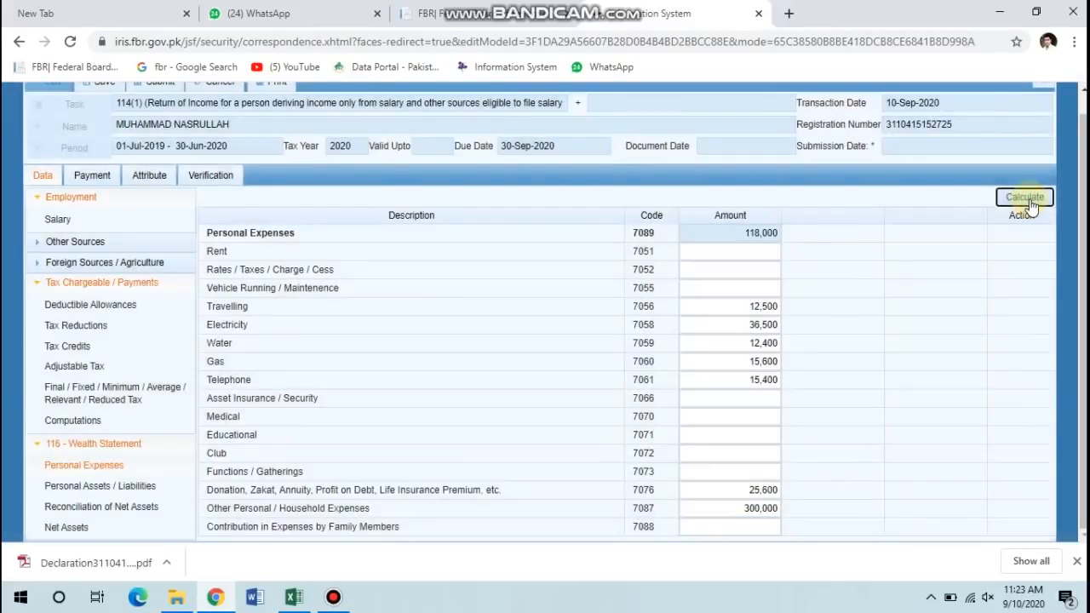
pyautogui.click(1028, 201)
pyautogui.click(1028, 201)
pyautogui.click(109, 487)
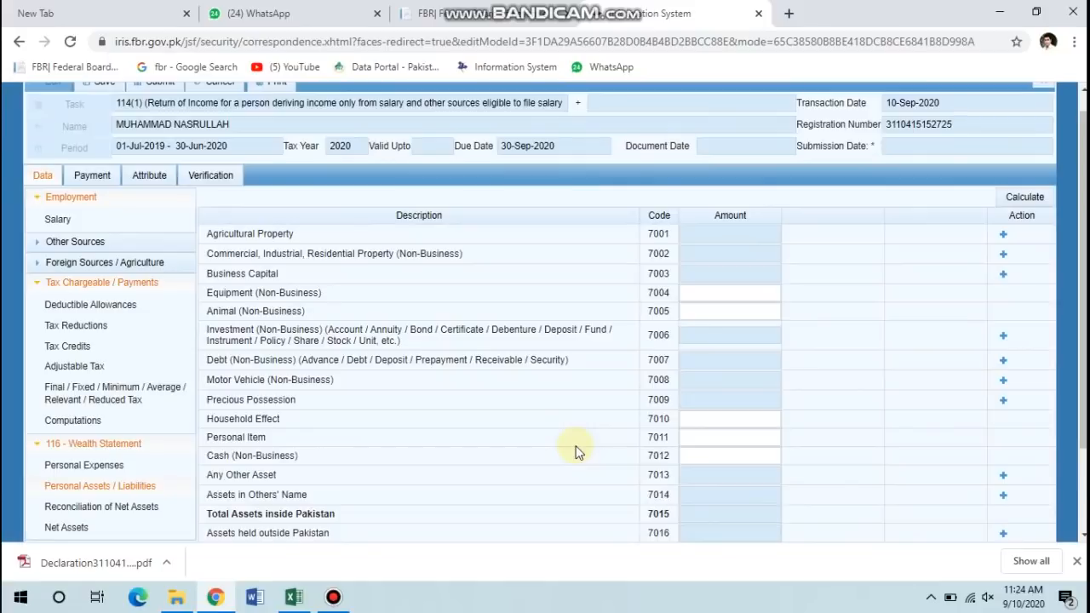
# Start a new Commercial, Industrial, Residential Property (7002) asset entry.
pyautogui.scroll(-2, 575, 451)
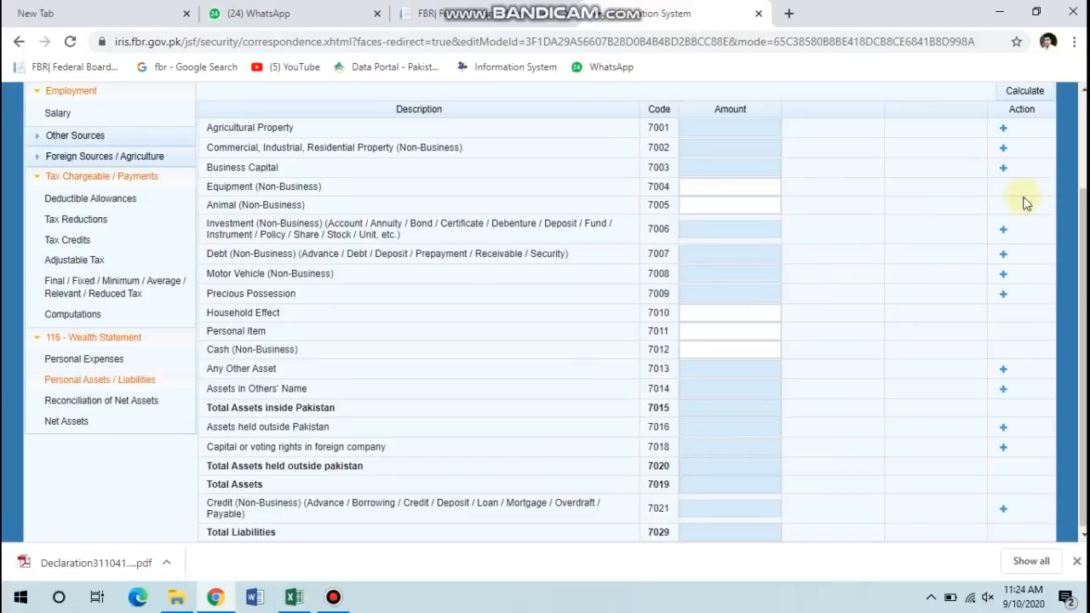
pyautogui.click(1004, 149)
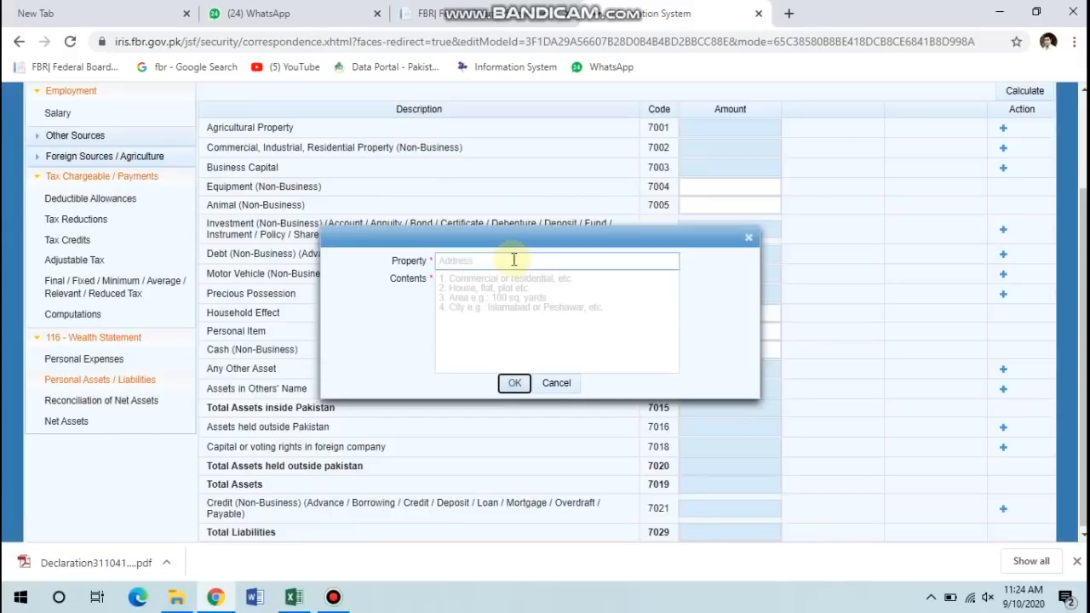
# Open last year's downloaded declaration PDF, close it, and restore the Downloads folder.
pyautogui.click(166, 559)
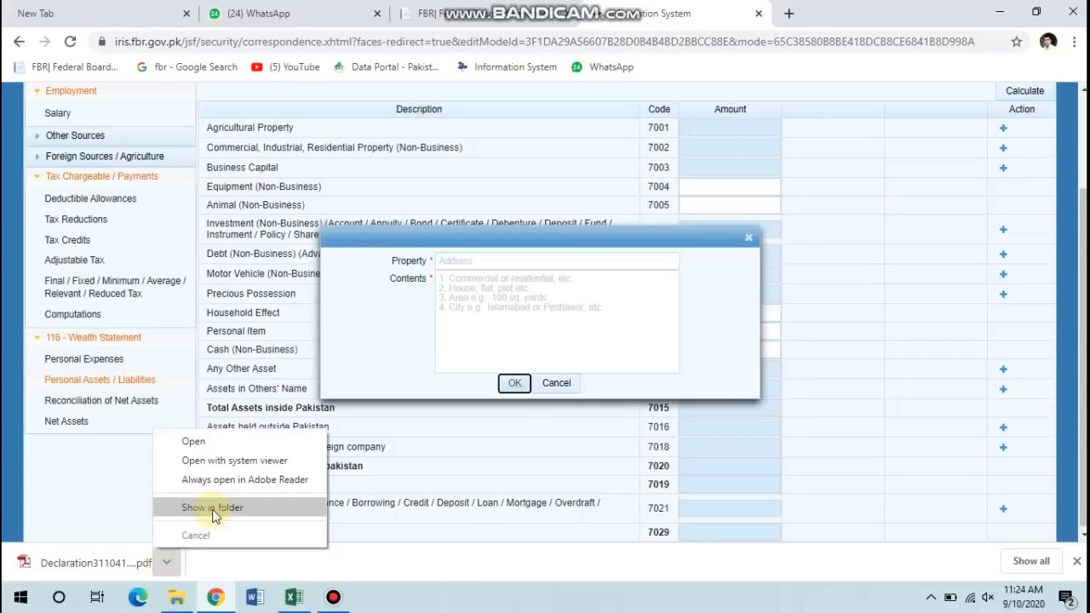
pyautogui.click(211, 443)
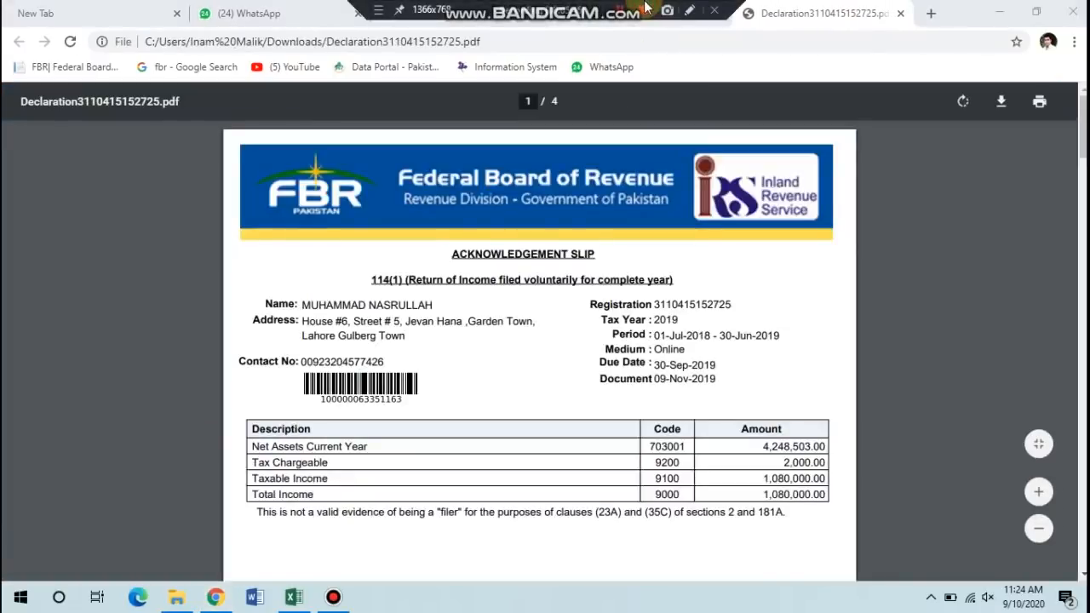
pyautogui.click(901, 13)
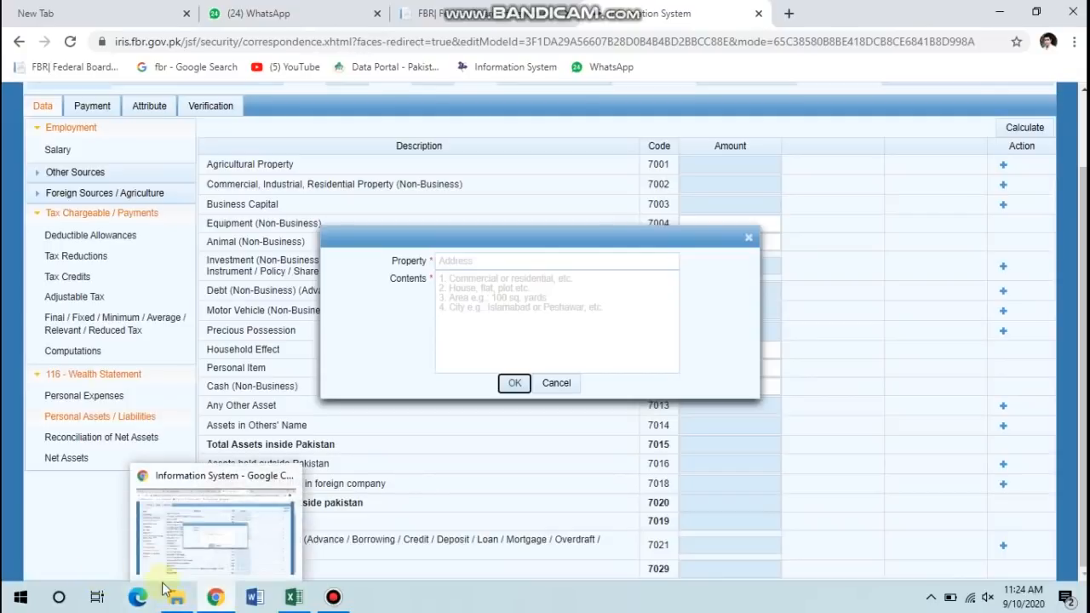
pyautogui.click(175, 599)
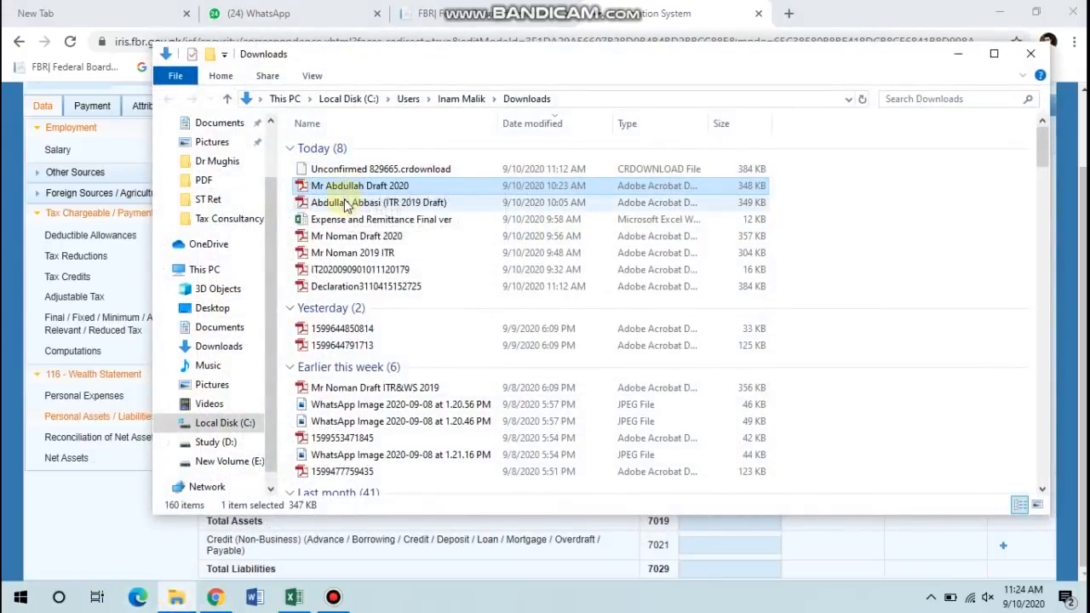
# Open the 2019 declaration PDF and scroll to page 3's Personal Assets / Liabilities table.
pyautogui.click(345, 284)
pyautogui.doubleClick(345, 284)
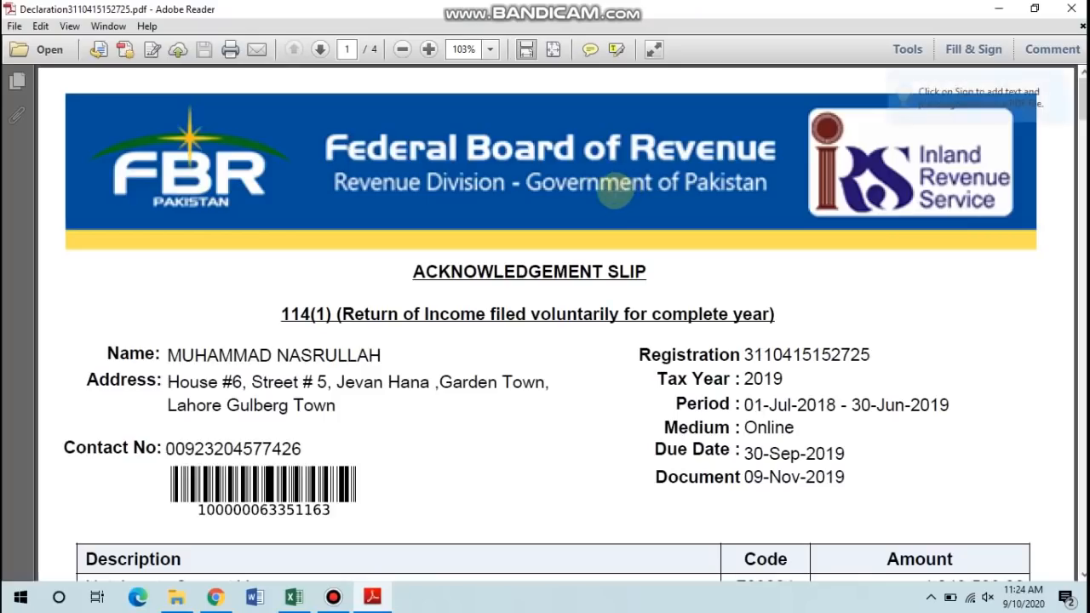
pyautogui.scroll(-15, 615, 194)
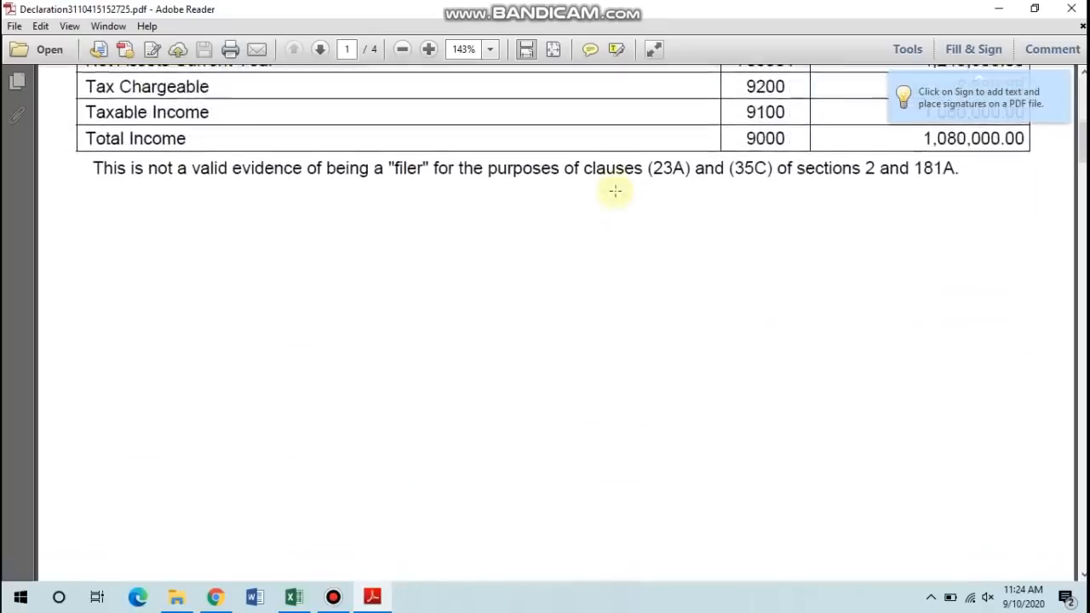
pyautogui.scroll(4, 618, 197)
pyautogui.scroll(-4, 618, 196)
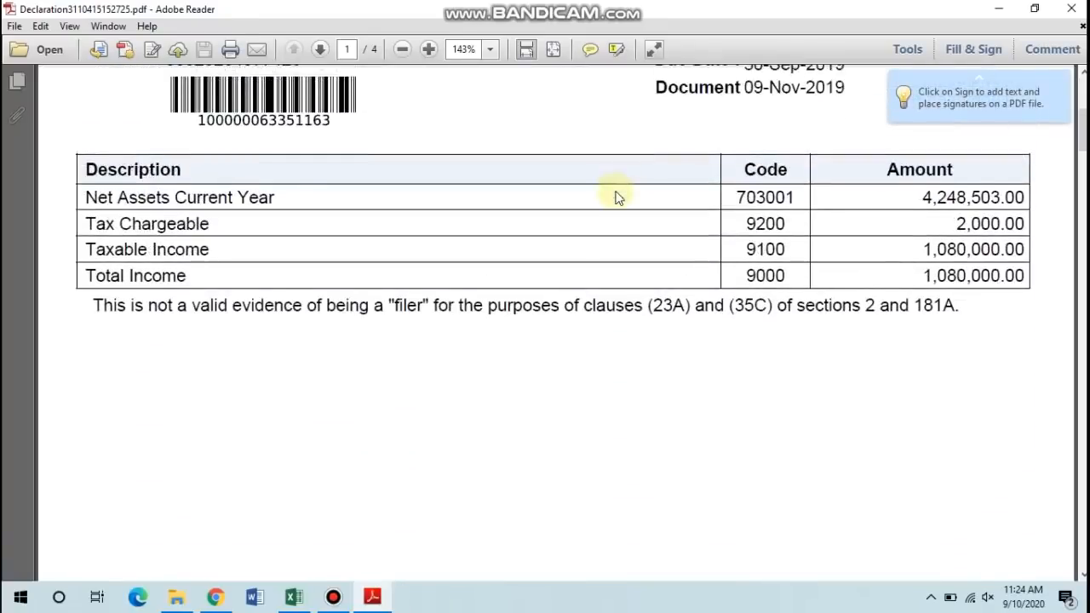
pyautogui.scroll(-10, 618, 197)
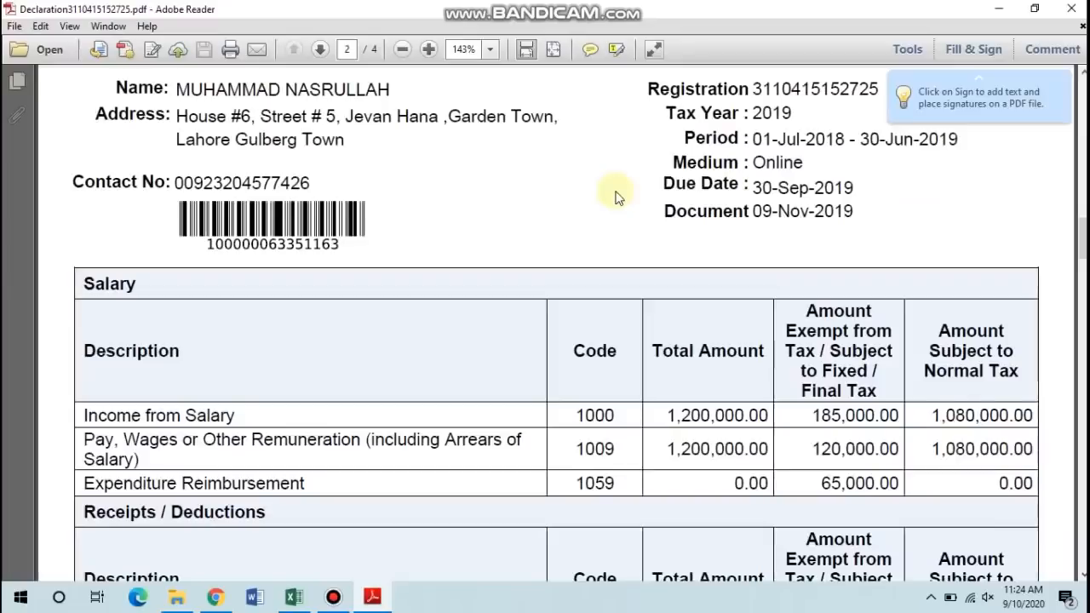
pyautogui.scroll(-3, 618, 197)
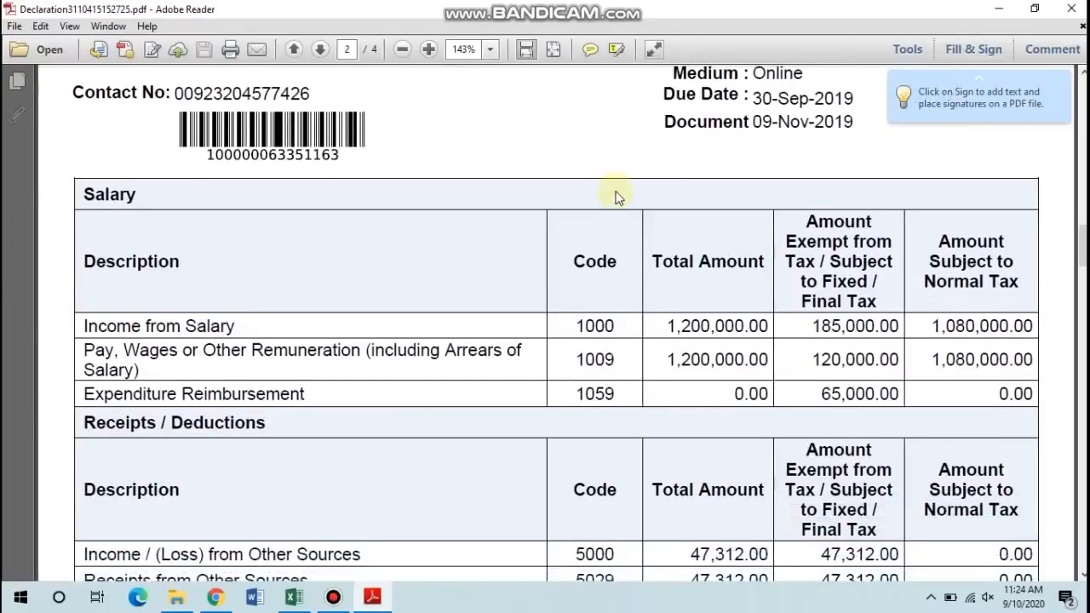
pyautogui.scroll(-3, 619, 197)
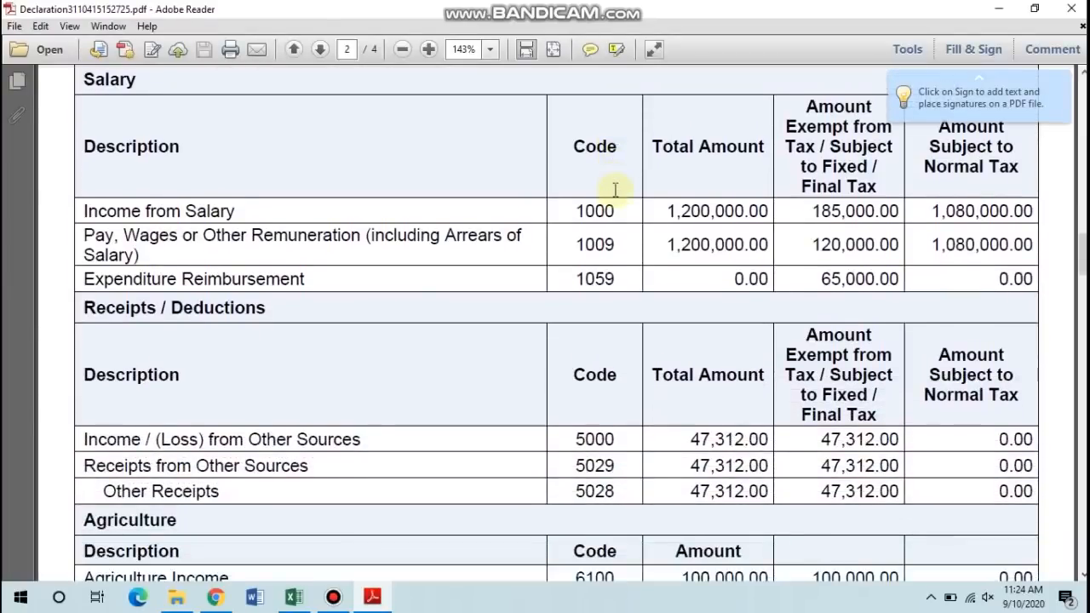
pyautogui.scroll(-20, 615, 189)
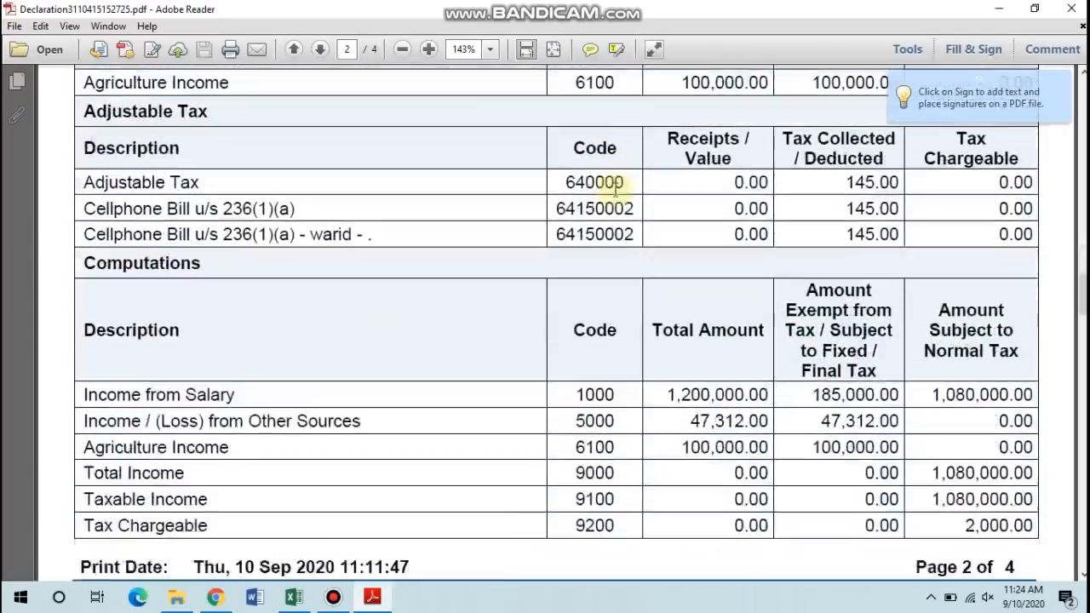
pyautogui.scroll(-15, 615, 189)
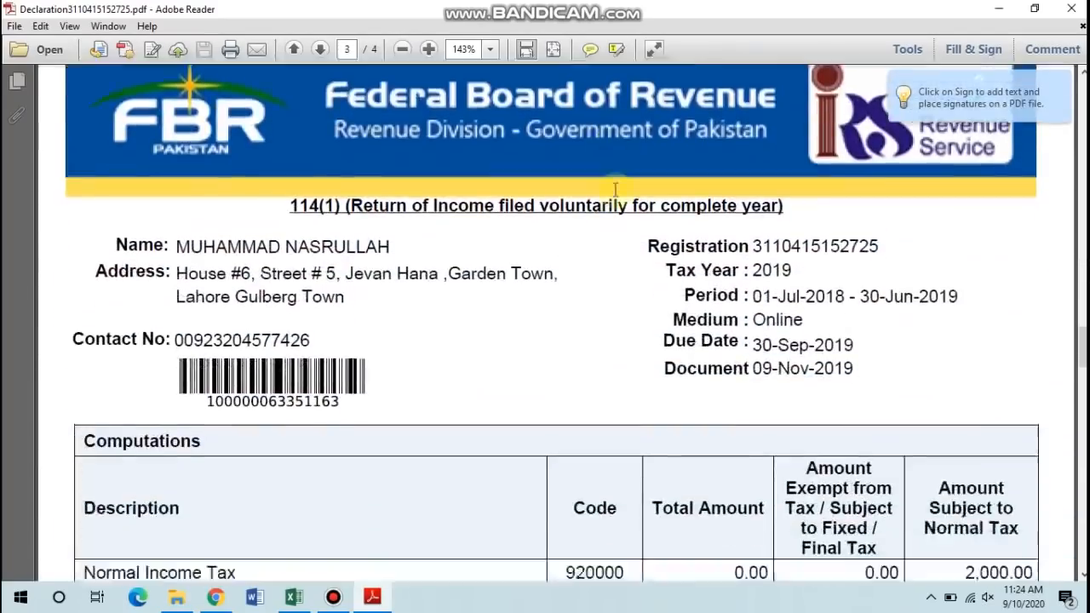
pyautogui.scroll(-15, 615, 189)
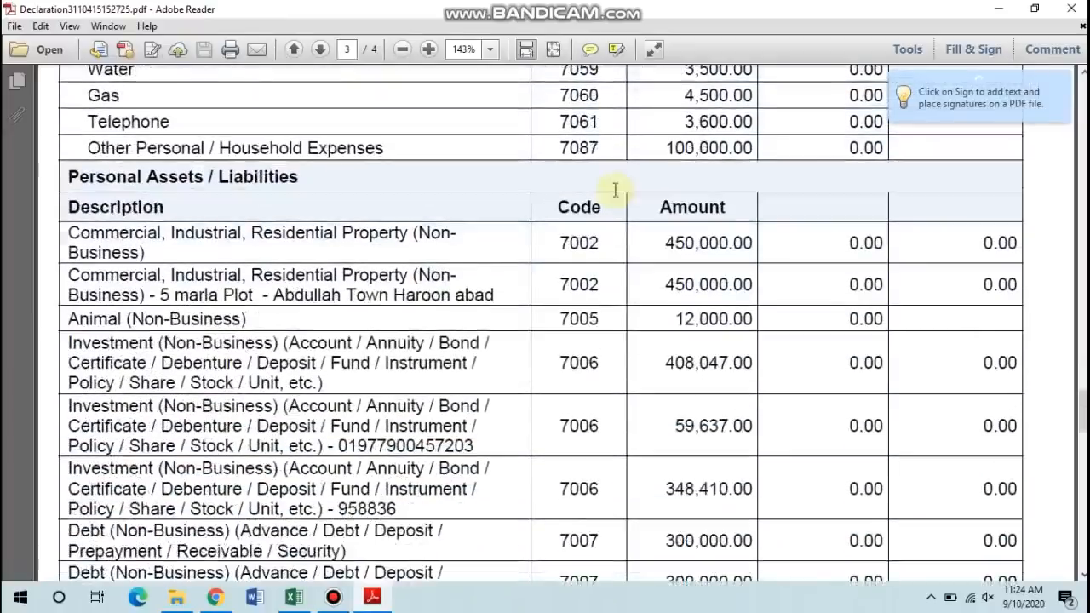
pyautogui.scroll(-3, 615, 189)
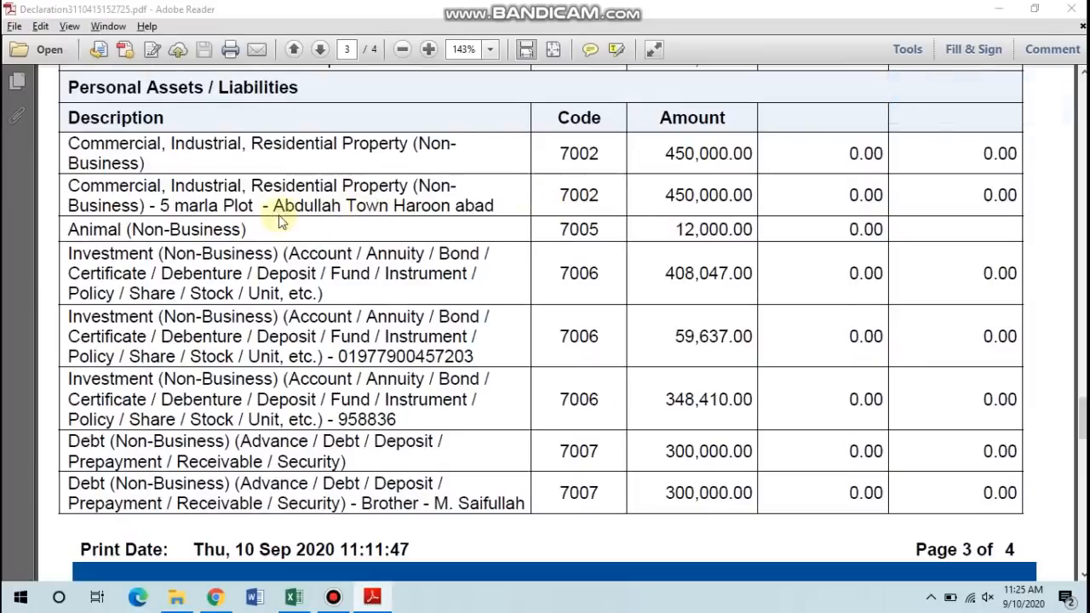
pyautogui.hotkey('alt', 'Tab')
pyautogui.hotkey('alt', 'Tab')
pyautogui.hotkey('alt', 'Tab')
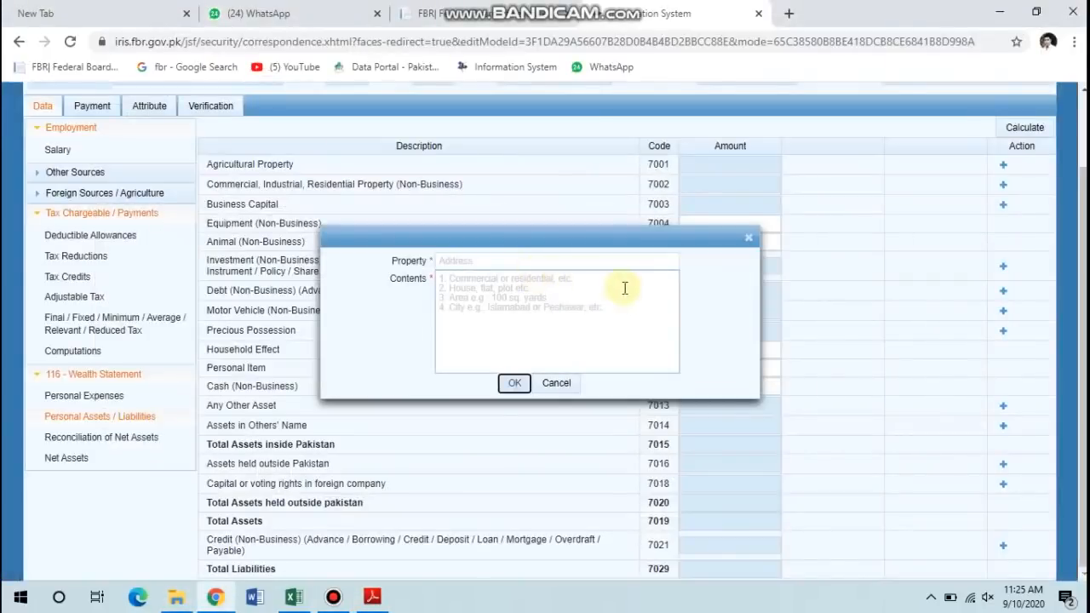
# Add a residential property entry for the saved house with LHR as its contents.
pyautogui.click(538, 261)
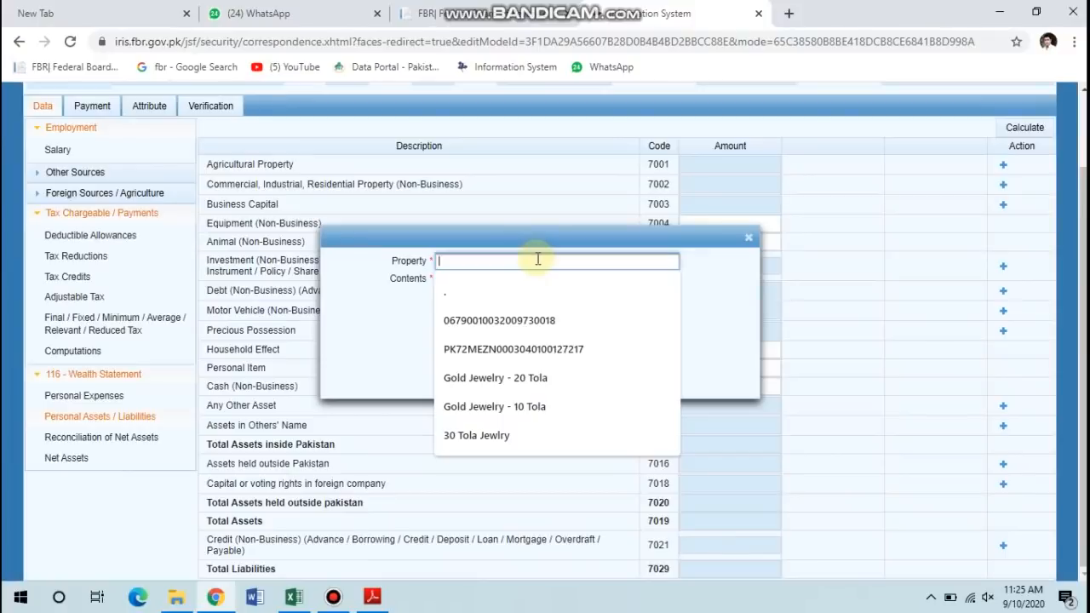
pyautogui.write('HO')
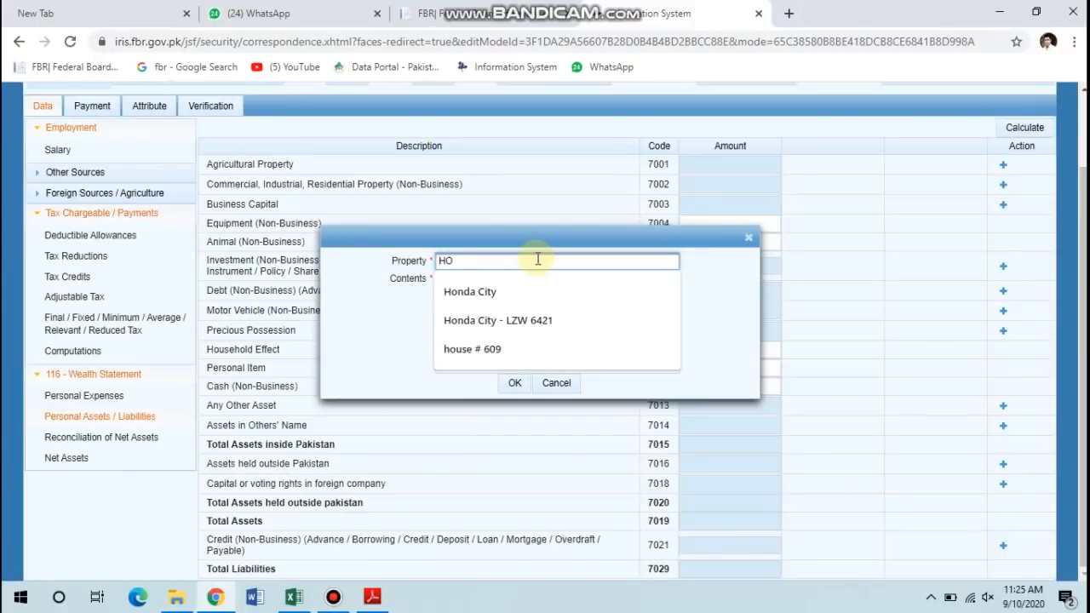
pyautogui.write('USE')
pyautogui.press('Down')
pyautogui.press('Tab')
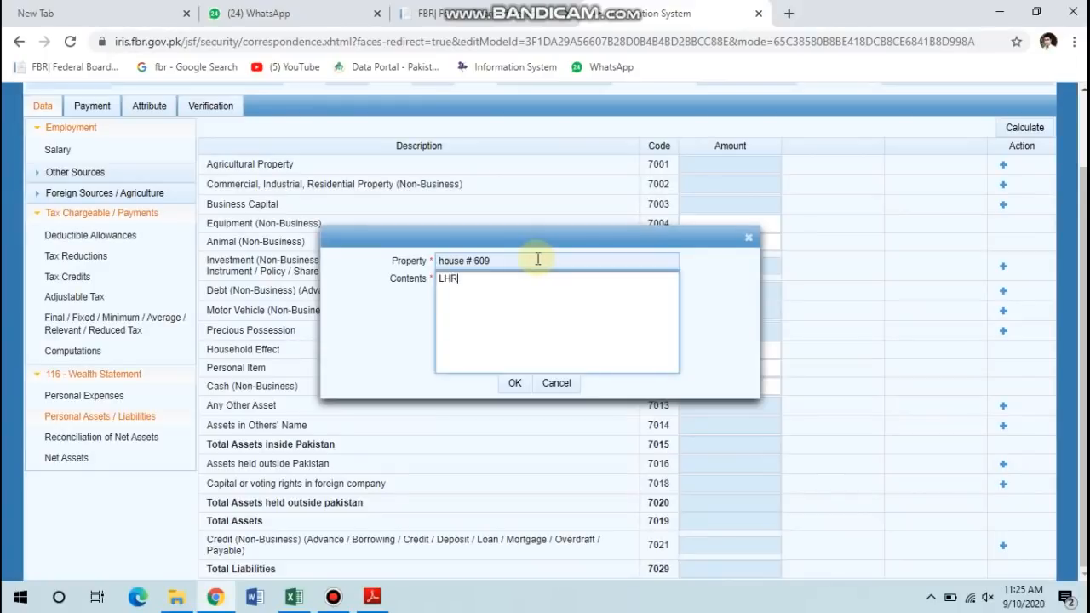
pyautogui.click(514, 383)
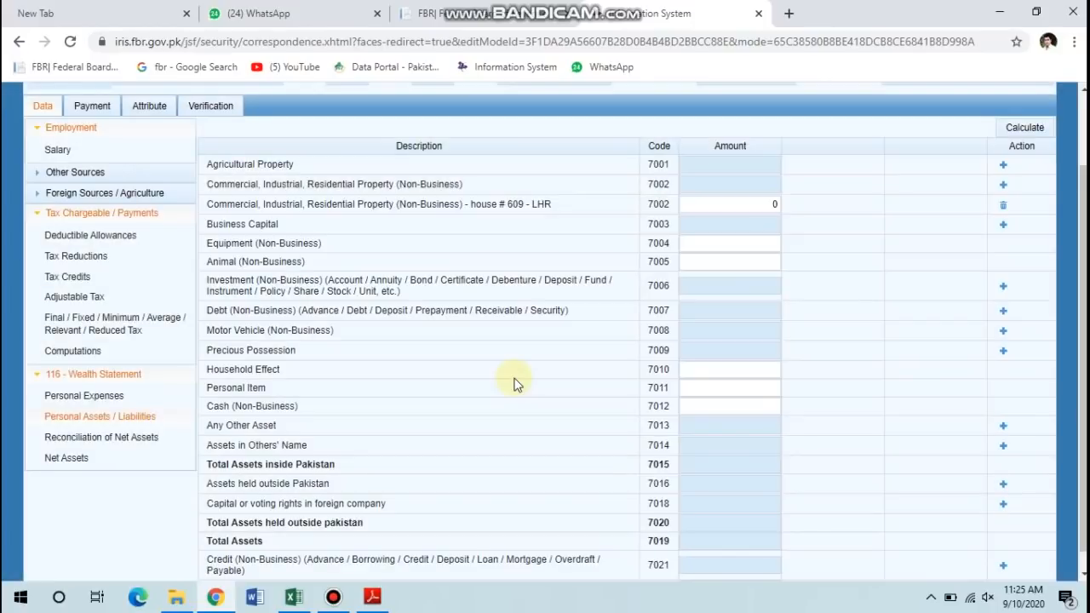
# Value the house at 1,200,000 and recalculate the wealth statement totals.
pyautogui.click(718, 208)
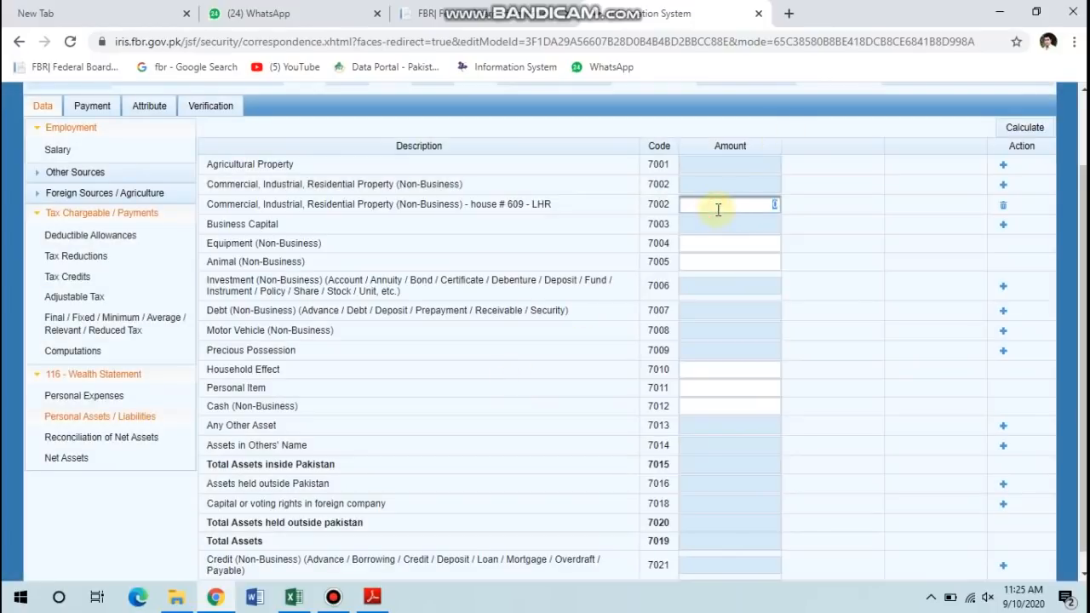
pyautogui.write('120000')
pyautogui.click(1014, 126)
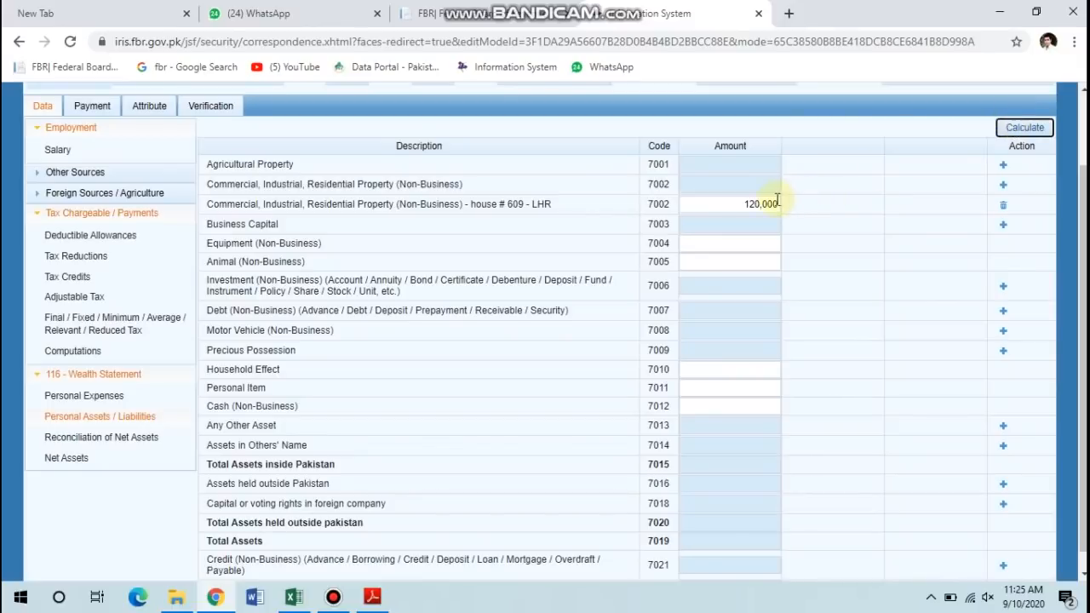
pyautogui.click(775, 203)
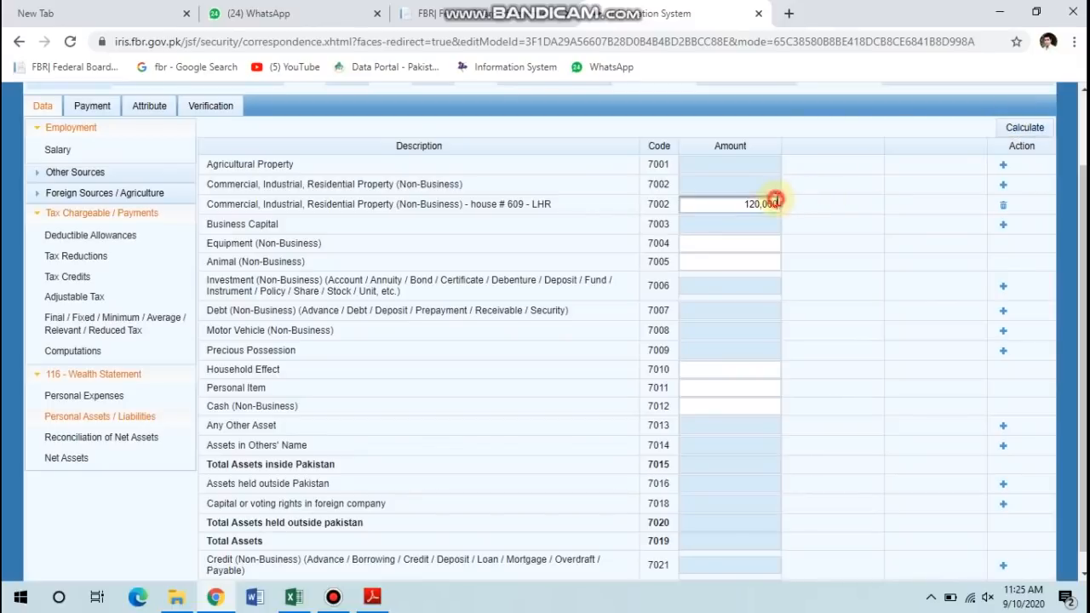
pyautogui.doubleClick(777, 201)
pyautogui.press('Right')
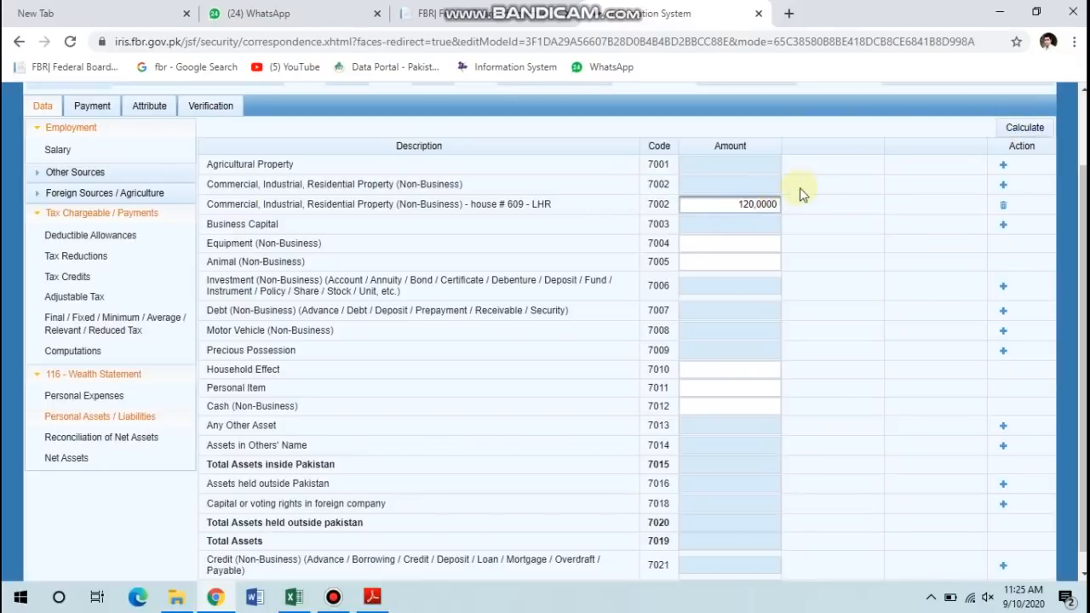
pyautogui.click(1007, 128)
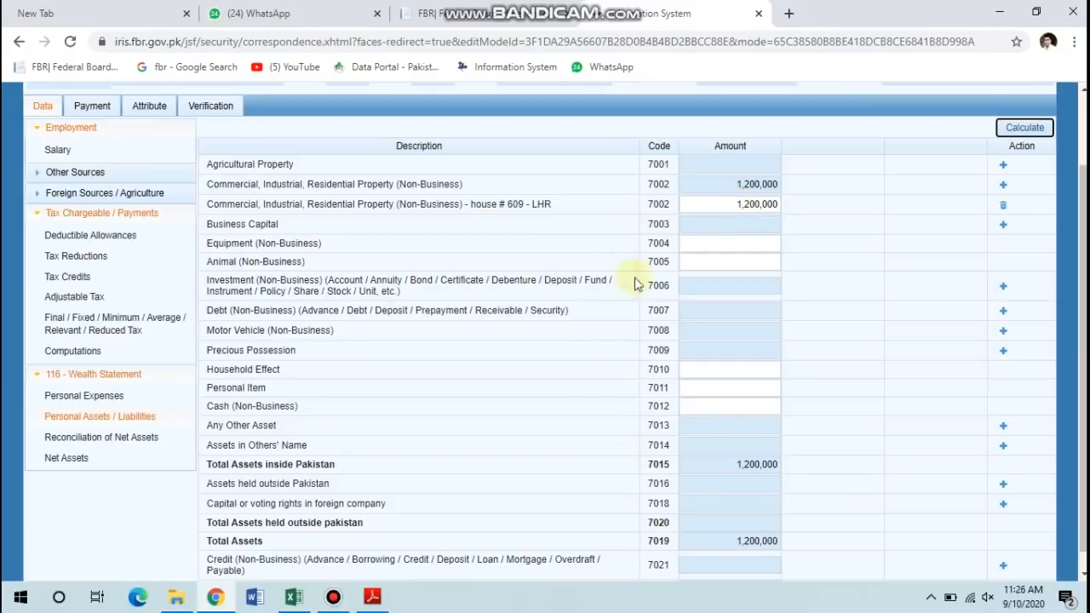
pyautogui.click(1003, 287)
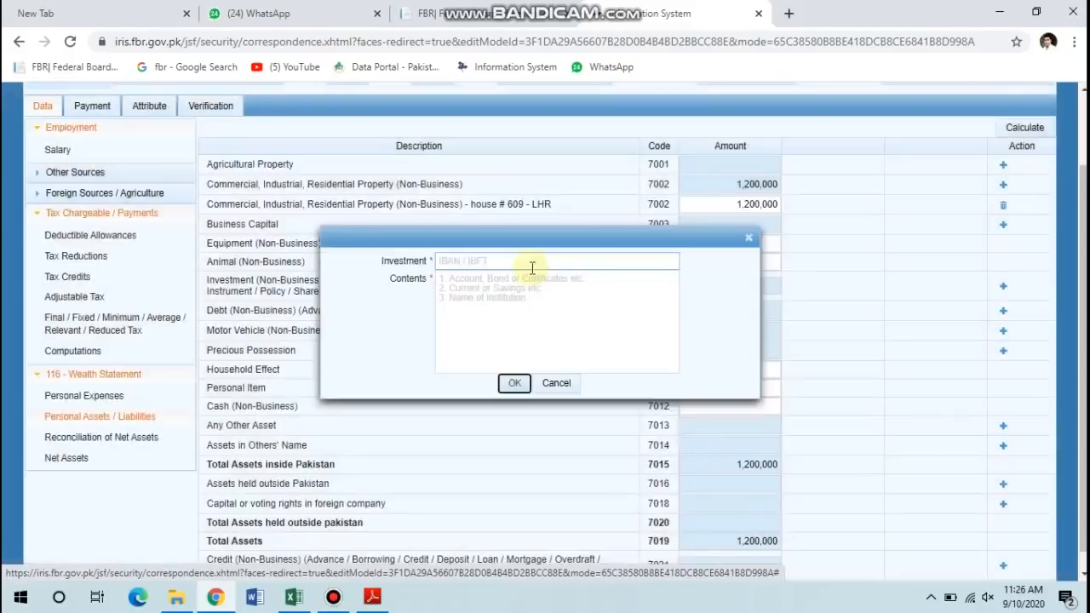
# Create a 7006 investment entry with the bank account number and HBL as contents.
pyautogui.click(526, 262)
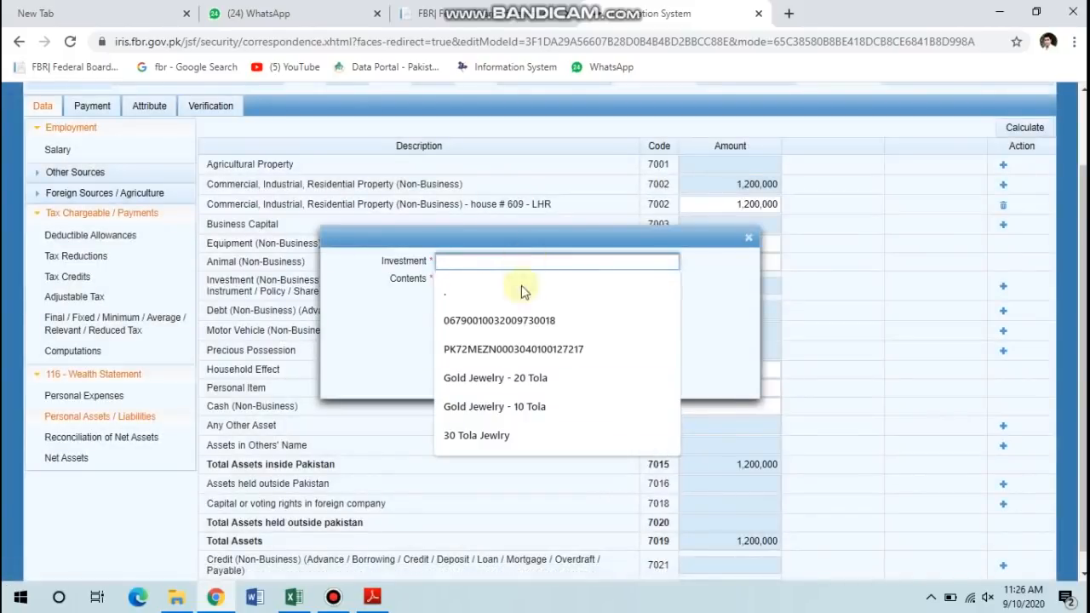
pyautogui.click(523, 320)
pyautogui.press('BackSpace')
pyautogui.press('BackSpace')
pyautogui.press('BackSpace')
pyautogui.press('BackSpace')
pyautogui.press('BackSpace')
pyautogui.press('BackSpace')
pyautogui.press('BackSpace')
pyautogui.press('BackSpace')
pyautogui.press('BackSpace')
pyautogui.press('BackSpace')
pyautogui.press('BackSpace')
pyautogui.press('BackSpace')
pyautogui.press('BackSpace')
pyautogui.press('BackSpace')
pyautogui.press('BackSpace')
pyautogui.press('BackSpace')
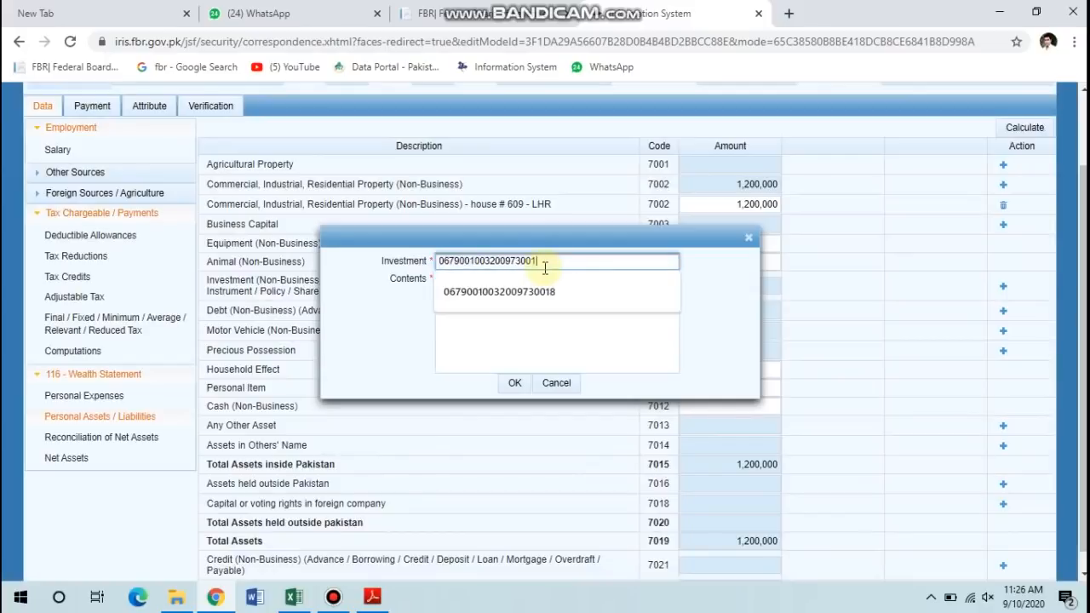
pyautogui.press('BackSpace')
pyautogui.press('BackSpace')
pyautogui.press('BackSpace')
pyautogui.press('BackSpace')
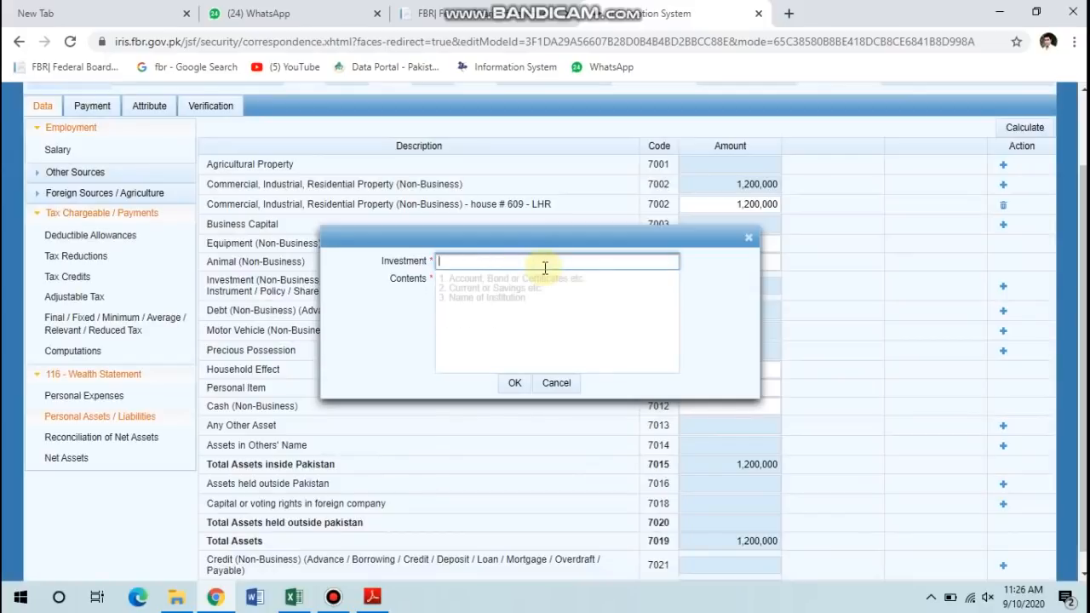
pyautogui.write('123456')
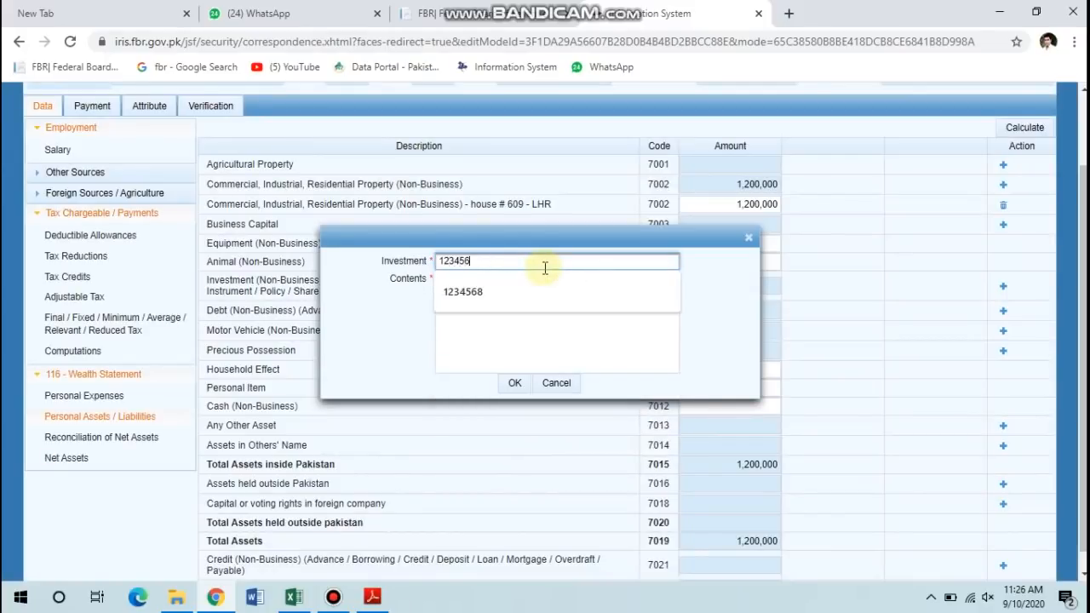
pyautogui.press('Tab')
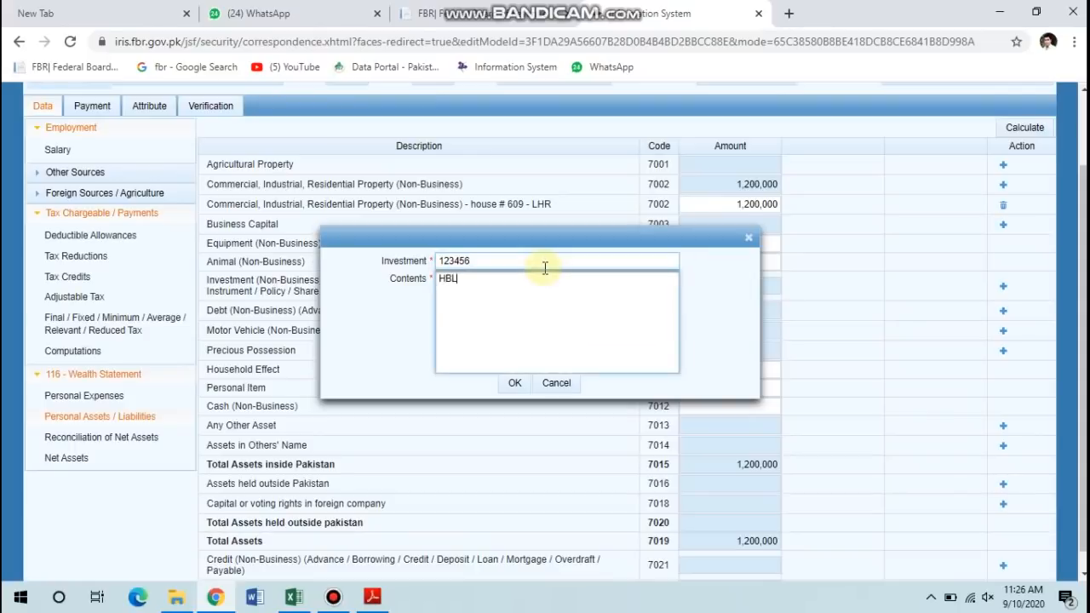
pyautogui.click(515, 383)
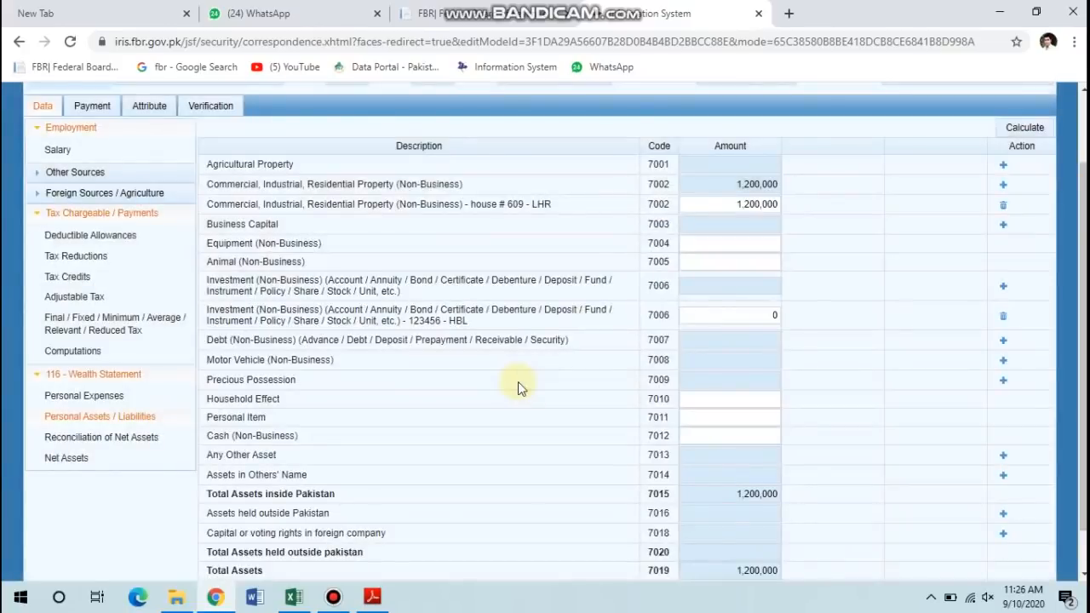
# Set the HBL investment amount to 250,000 and recalculate, bringing total assets to 1,450,000.
pyautogui.click(745, 312)
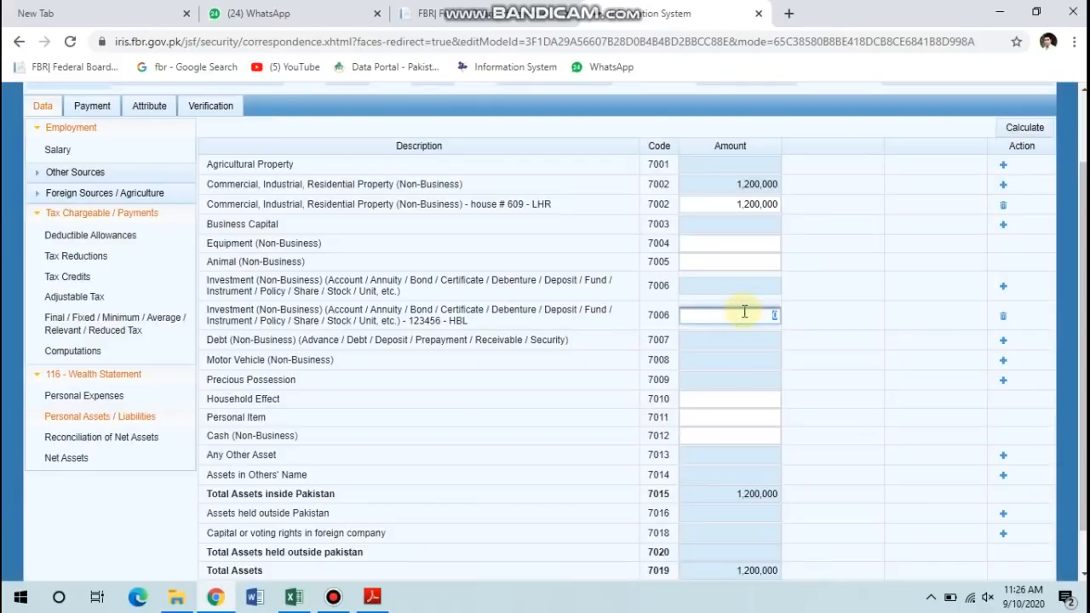
pyautogui.write('250000')
pyautogui.click(1007, 130)
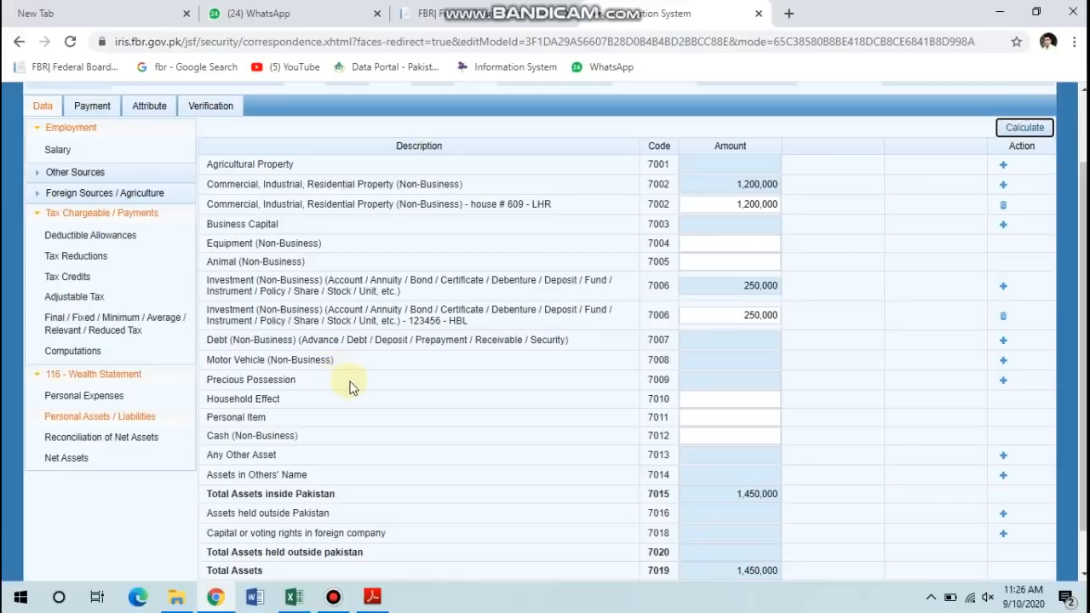
pyautogui.click(733, 398)
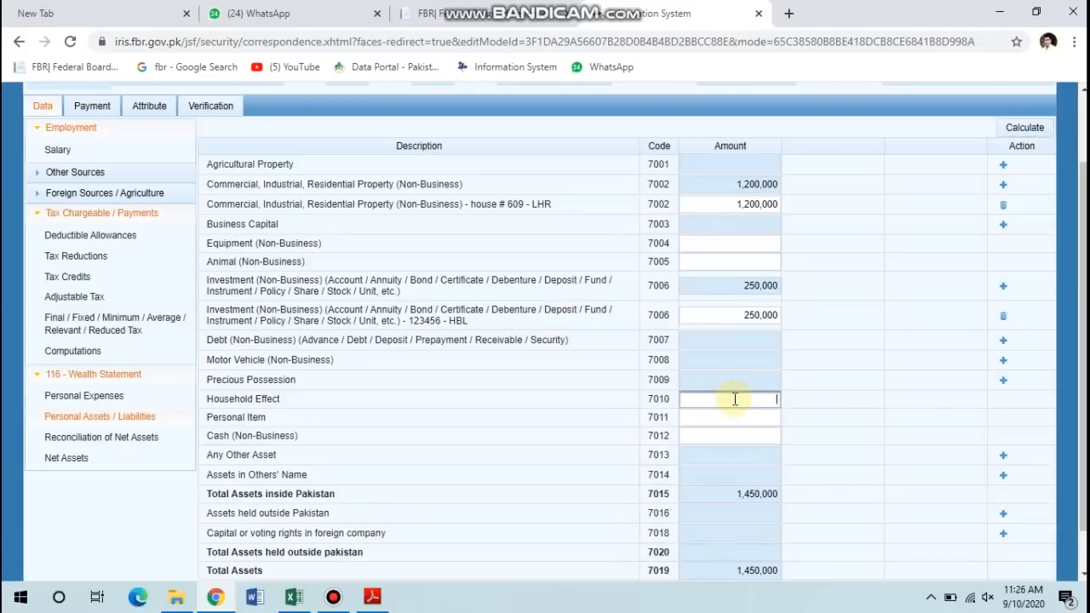
# Enter household effects 1,250,000 (7010) and personal items 150,000 (7011), then recalculate to 2,850,000.
pyautogui.write('25000')
pyautogui.press('BackSpace')
pyautogui.press('BackSpace')
pyautogui.press('BackSpace')
pyautogui.press('BackSpace')
pyautogui.press('BackSpace')
pyautogui.press('Tab')
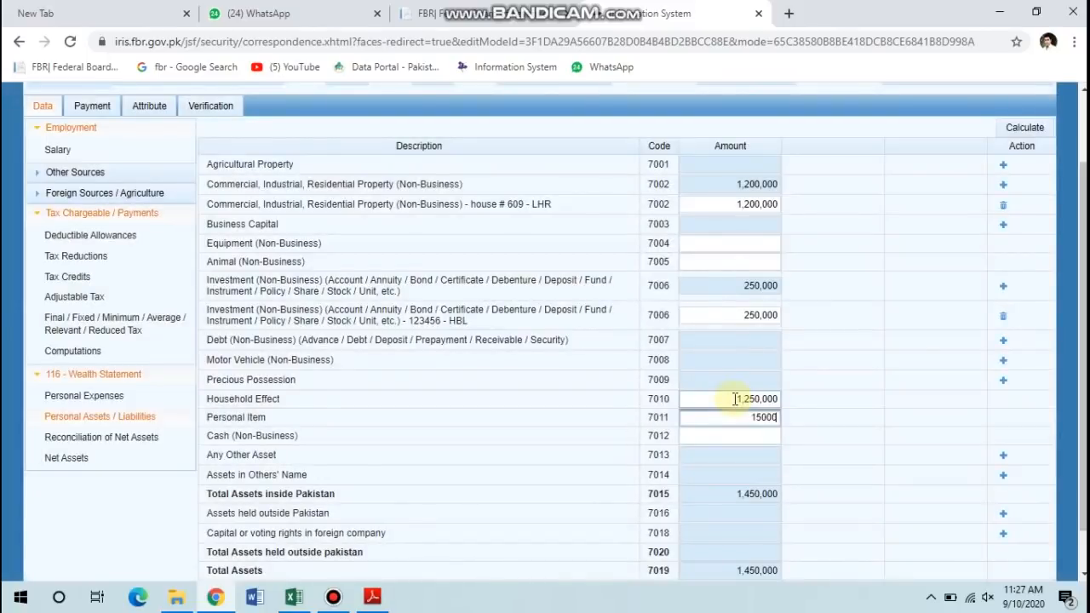
pyautogui.click(961, 314)
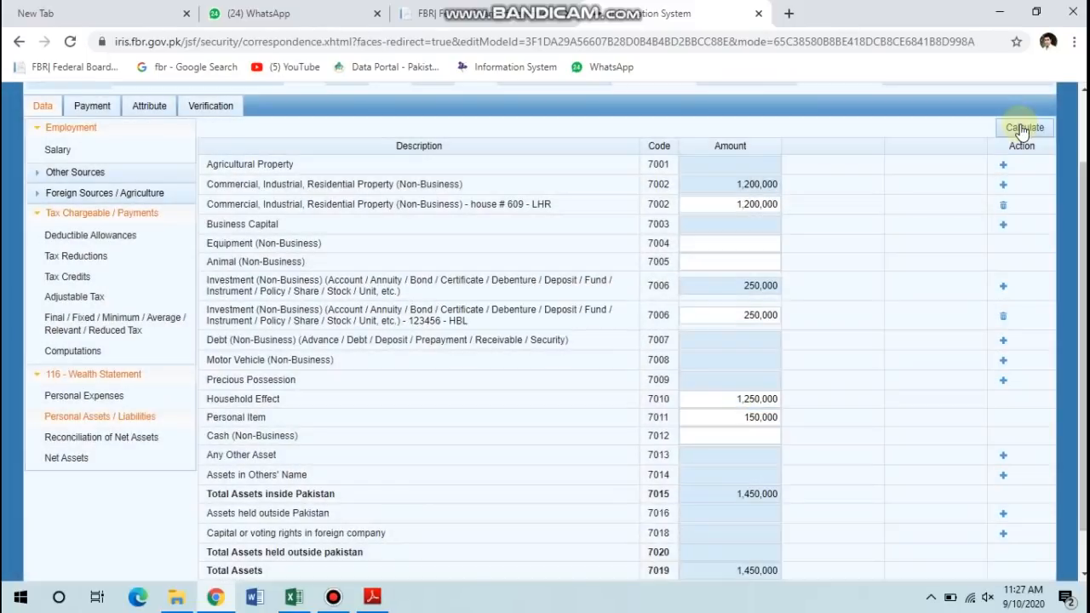
pyautogui.click(1022, 129)
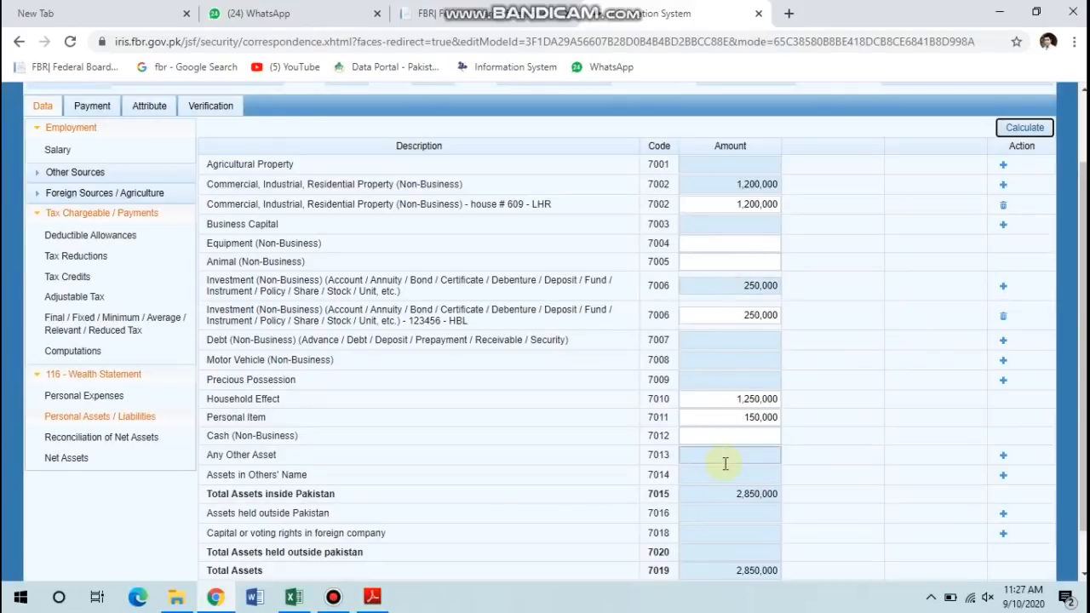
pyautogui.scroll(-1, 723, 462)
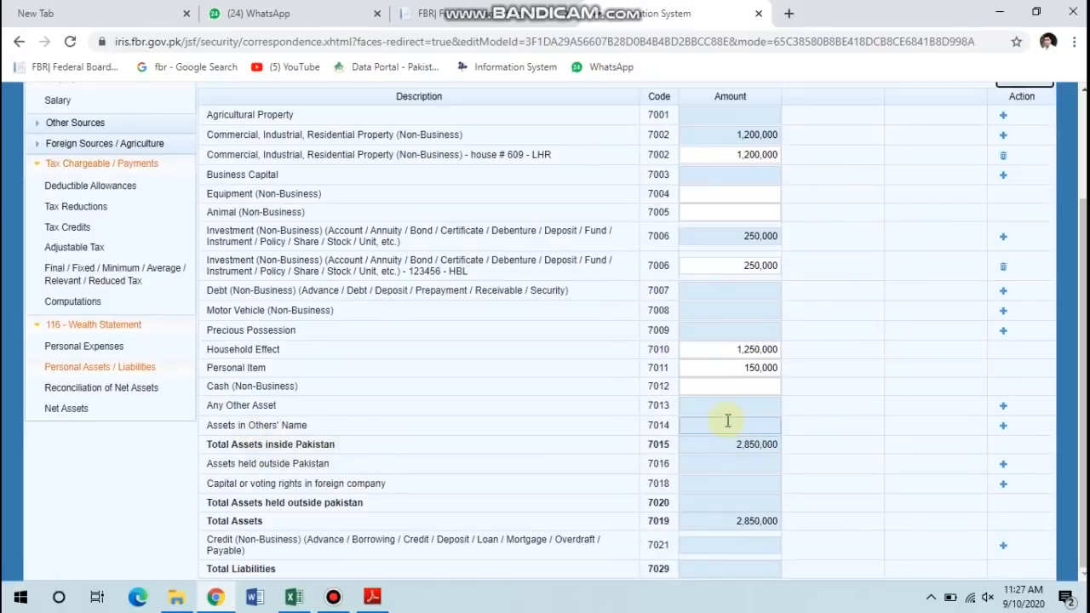
# Add the description entry for the 5 marla plot in the wife's name under 7014.
pyautogui.click(1002, 428)
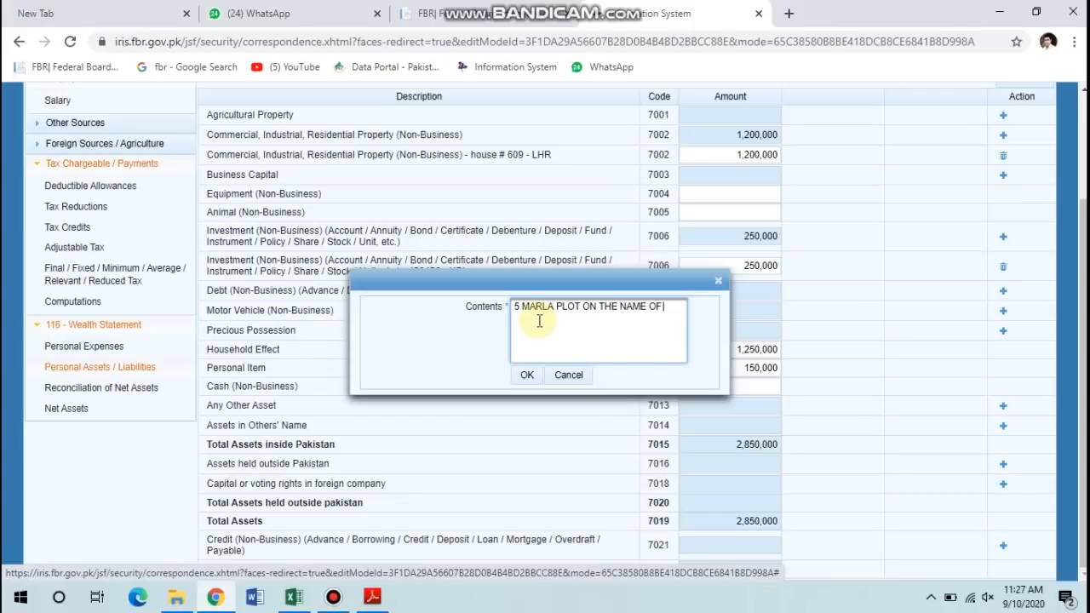
pyautogui.write('E')
pyautogui.click(528, 375)
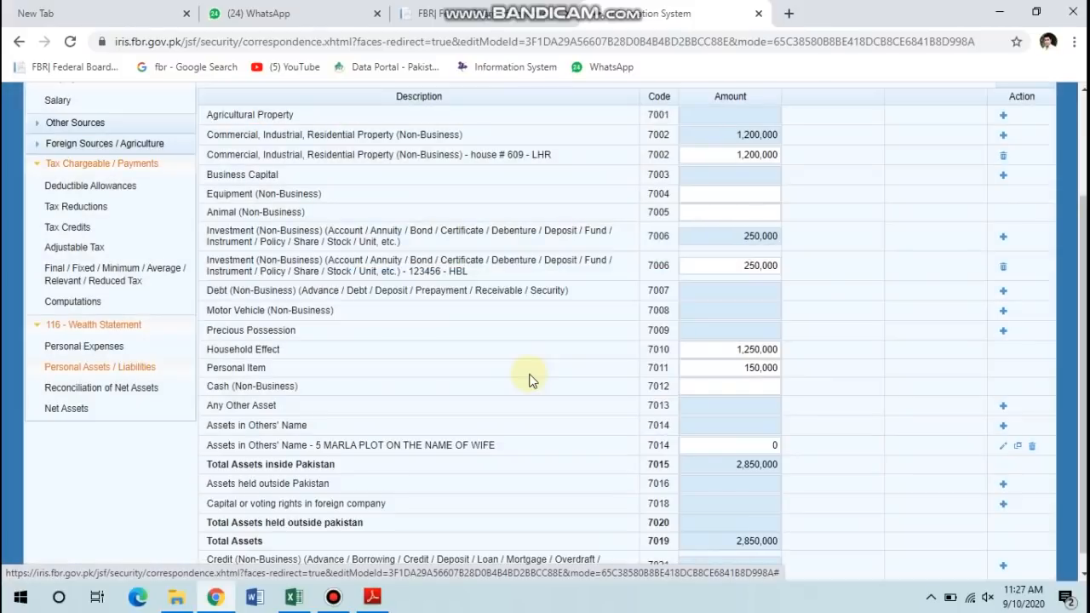
# Value the wife's plot at 1,000,000 and recalculate, so total assets reach 3,850,000.
pyautogui.click(714, 446)
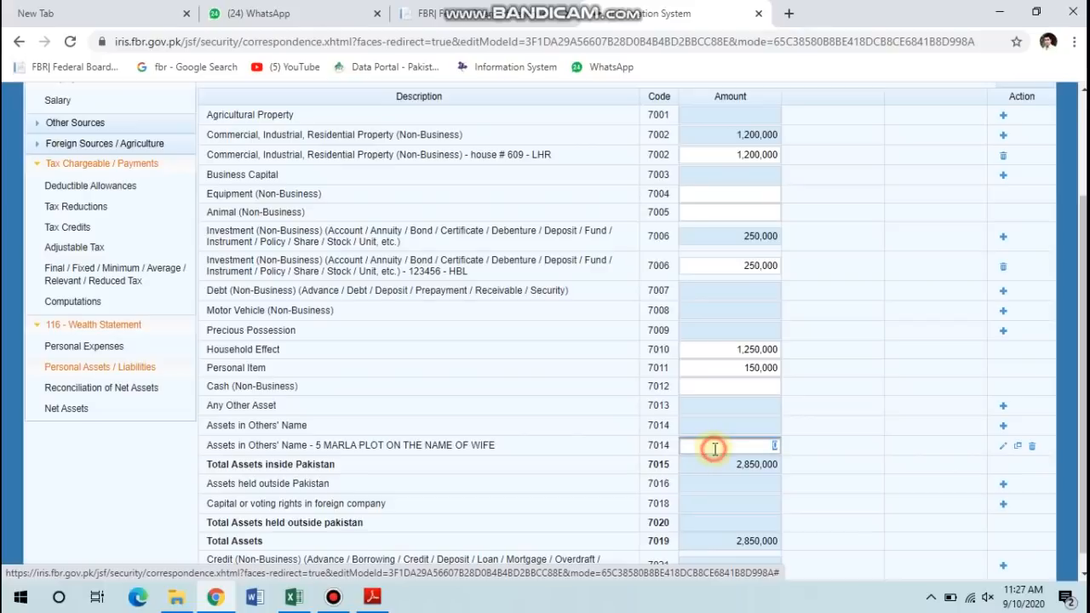
pyautogui.write('1,')
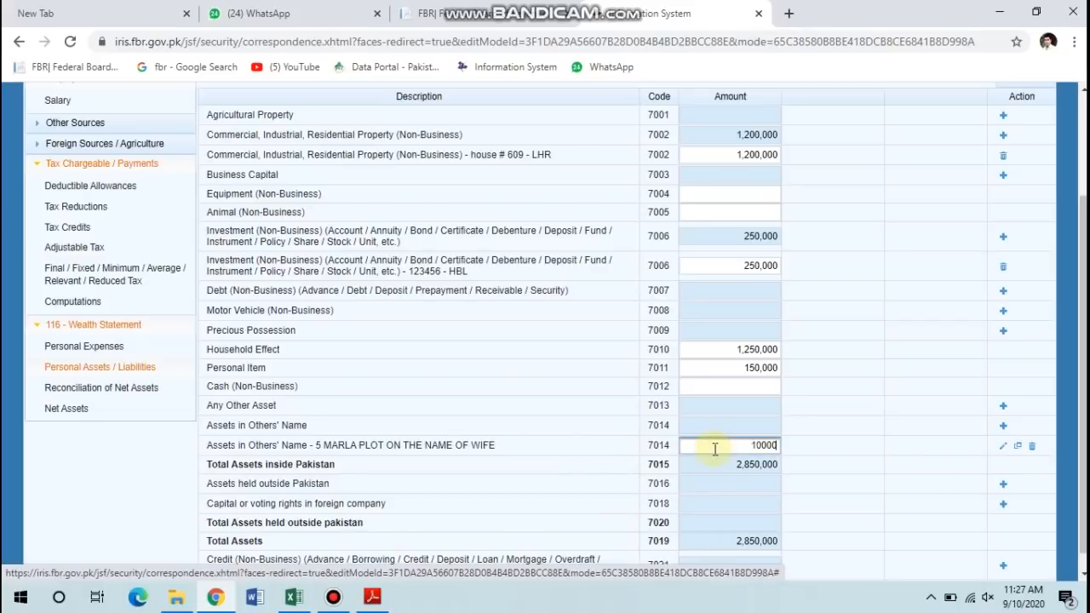
pyautogui.write('000,000')
pyautogui.click(861, 362)
pyautogui.scroll(2, 869, 358)
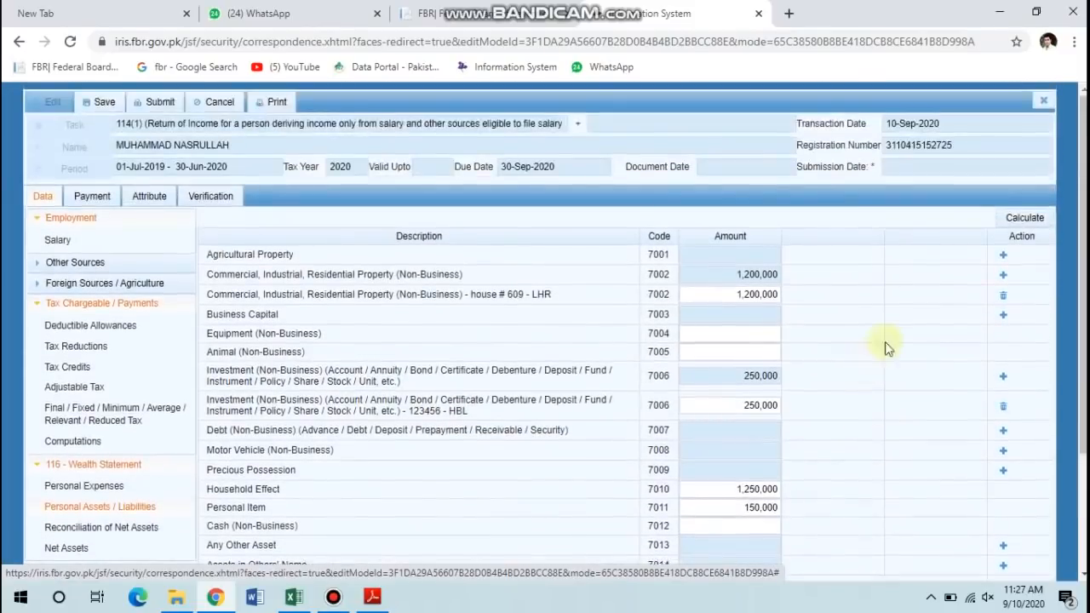
pyautogui.click(1025, 220)
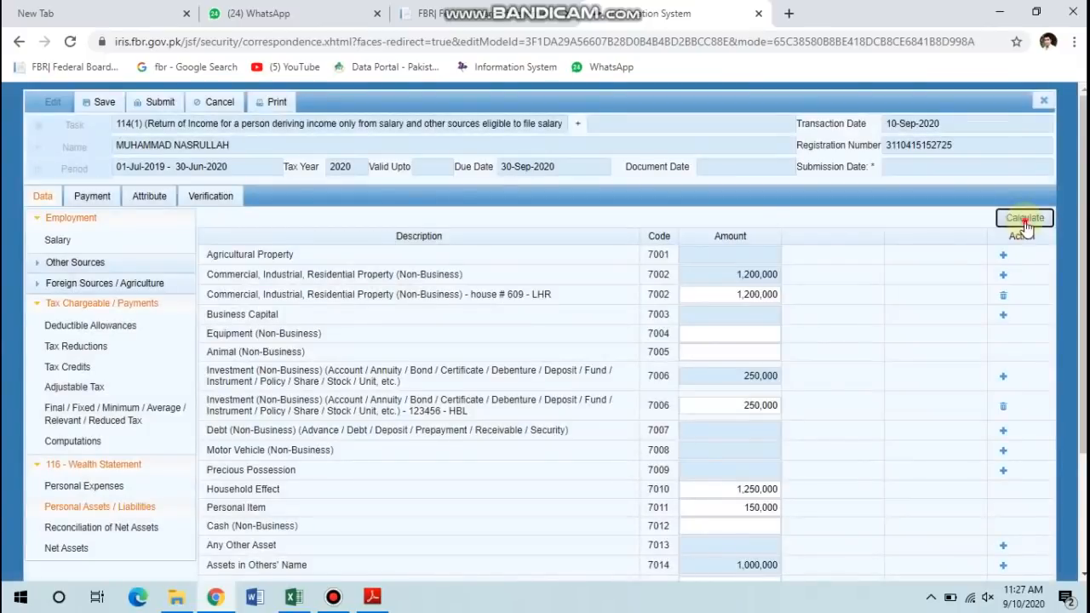
pyautogui.click(1025, 220)
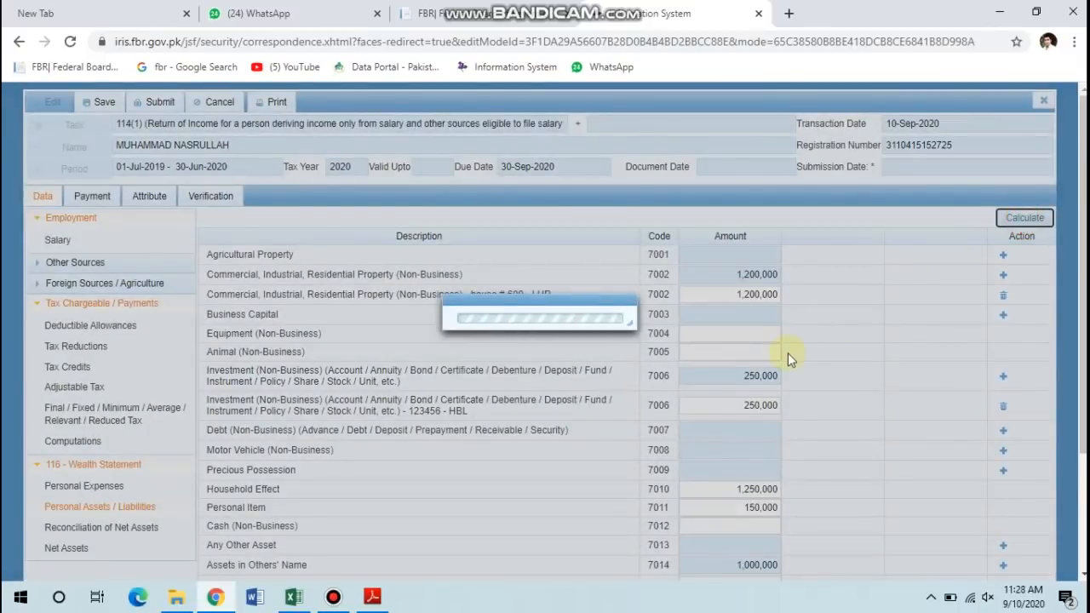
pyautogui.scroll(-2, 469, 464)
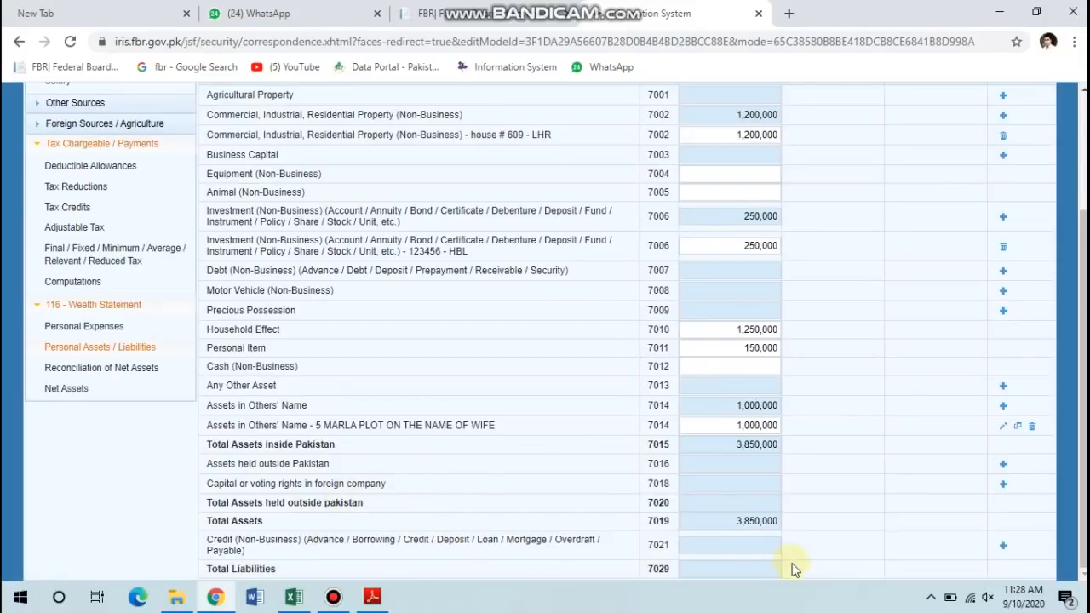
pyautogui.click(1005, 548)
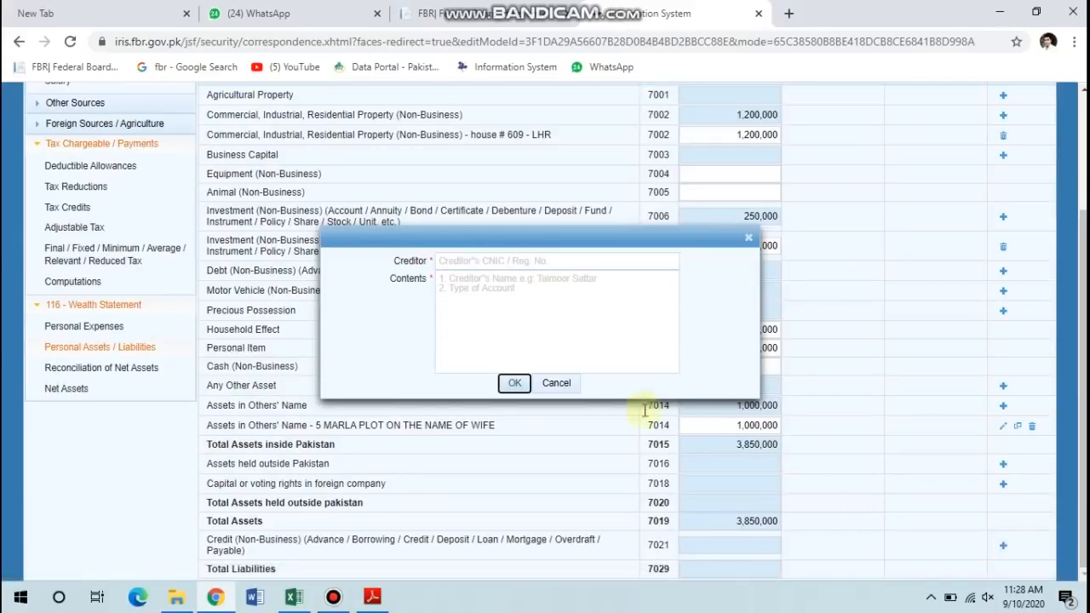
# Create a 7021 non-business credit entry with creditor Meezan Bank and contents HOUSE LOAN.
pyautogui.click(527, 262)
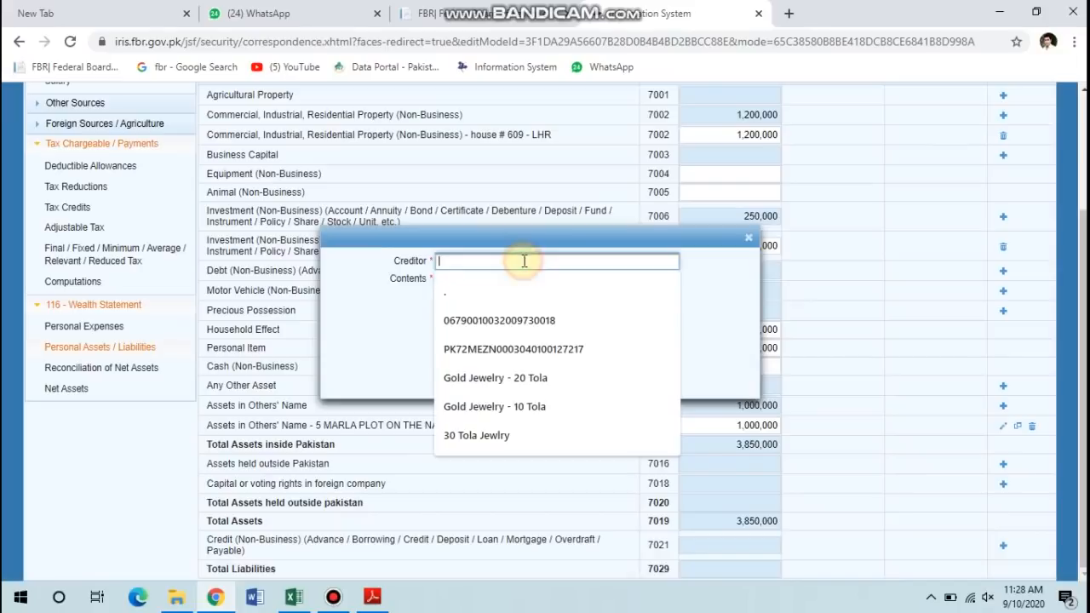
pyautogui.write('123')
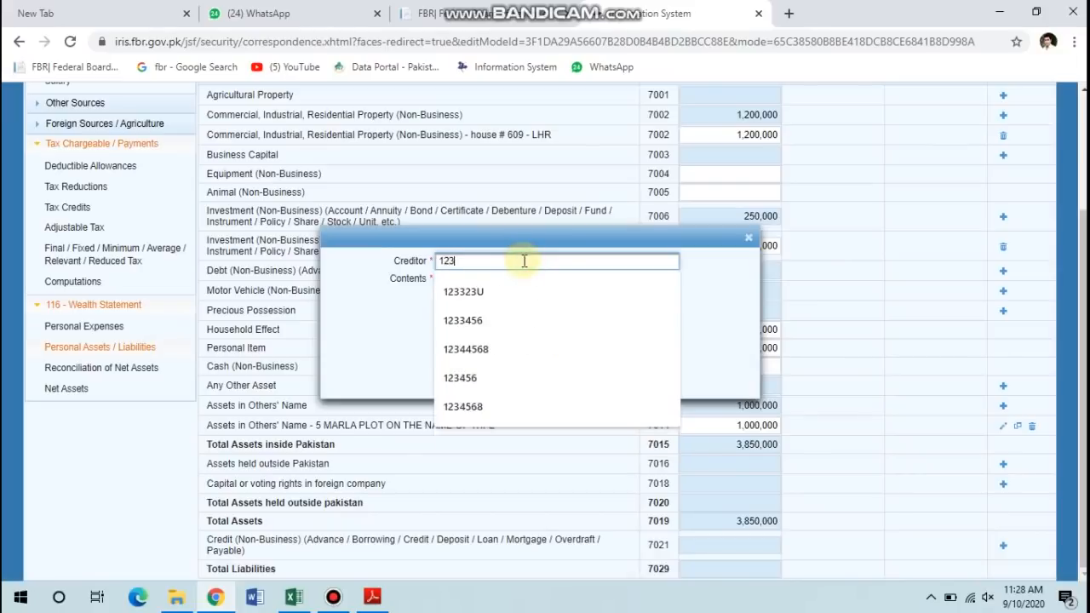
pyautogui.write('4468')
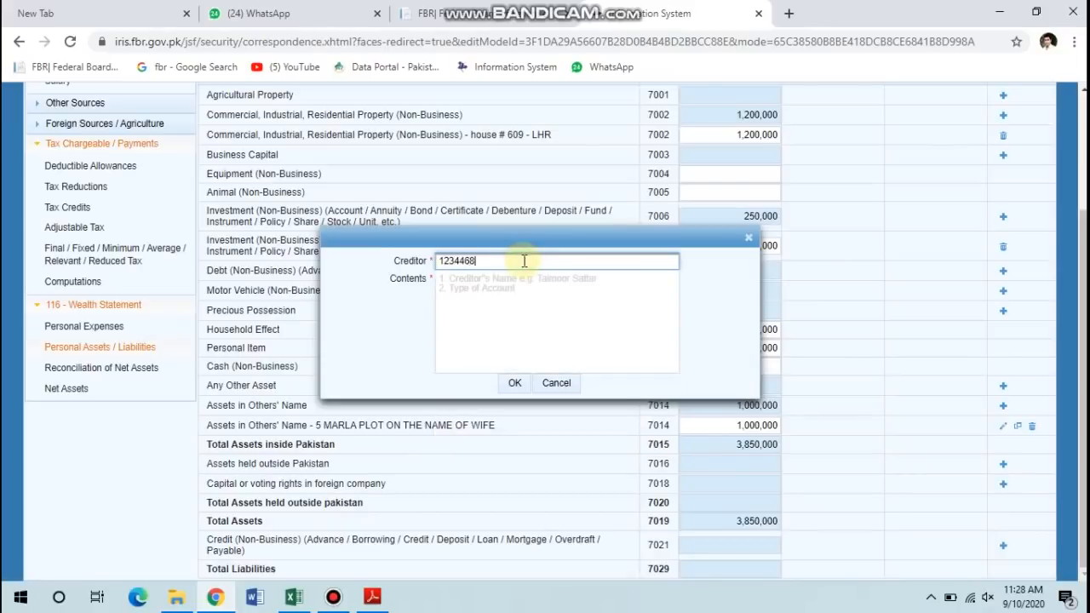
pyautogui.press('BackSpace')
pyautogui.press('BackSpace')
pyautogui.press('BackSpace')
pyautogui.press('BackSpace')
pyautogui.press('BackSpace')
pyautogui.press('BackSpace')
pyautogui.write('B')
pyautogui.press('BackSpace')
pyautogui.write('MEEZ')
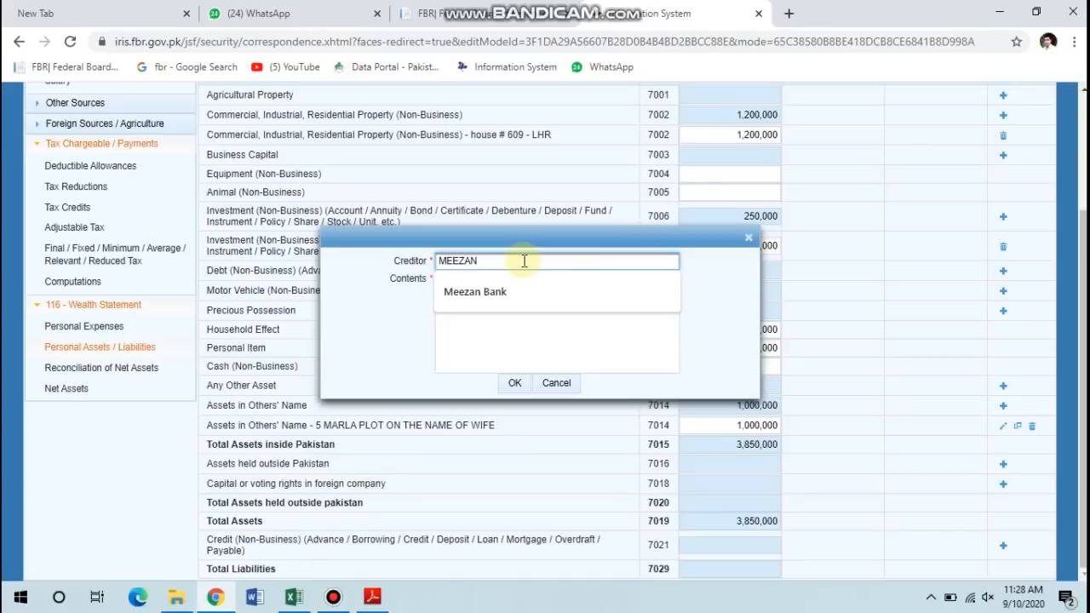
pyautogui.write('AN')
pyautogui.press('Down')
pyautogui.press('Tab')
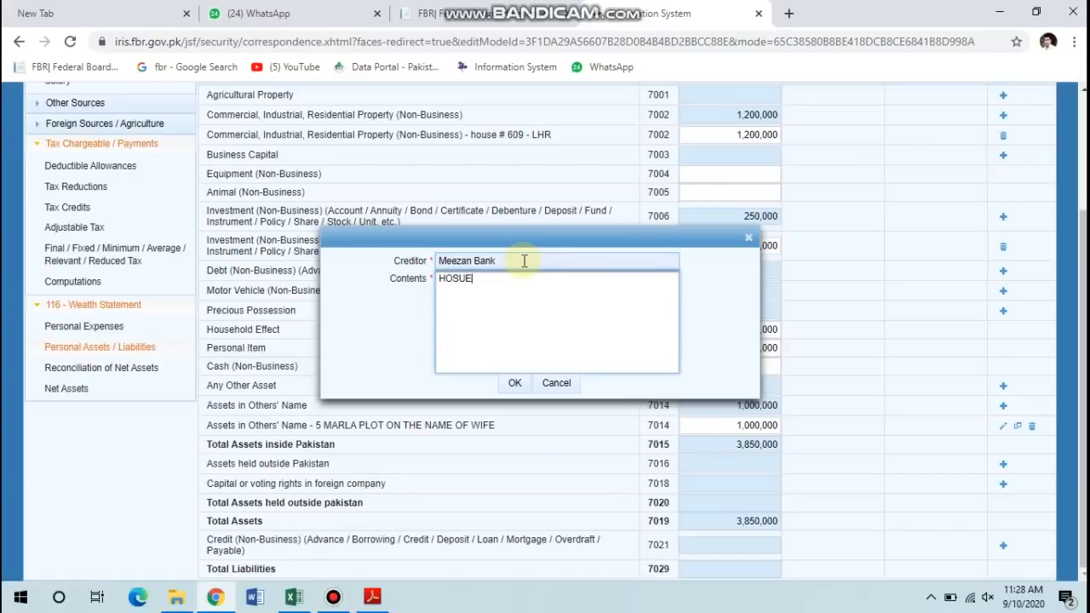
pyautogui.write('HOSUE')
pyautogui.click(514, 384)
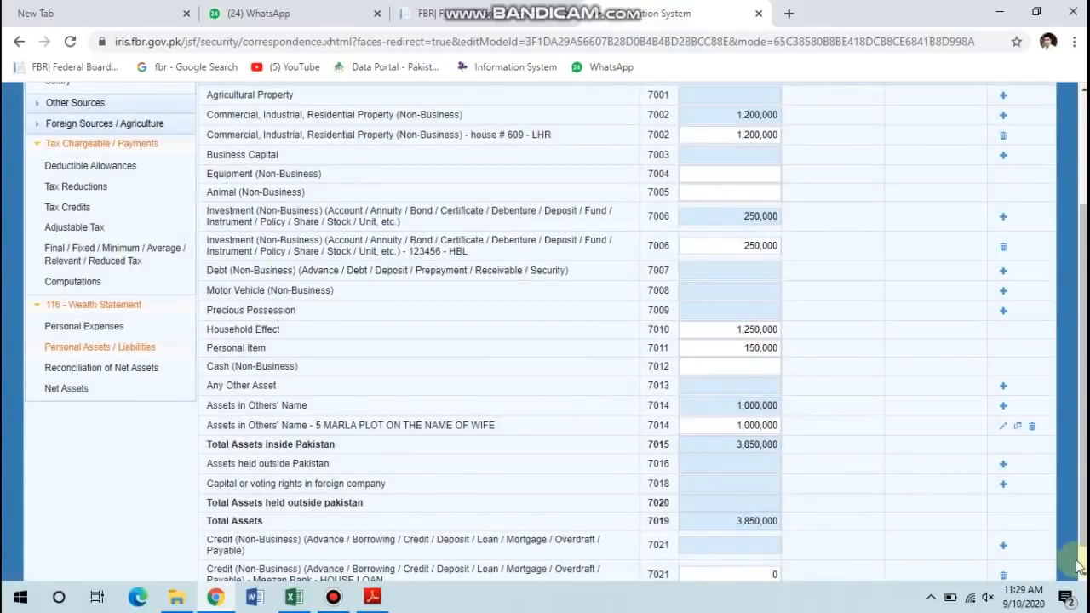
# Set the Meezan Bank loan amount to 1,000,000 and recalculate total liabilities.
pyautogui.moveTo(1079, 561); pyautogui.dragTo(1081, 583)
pyautogui.click(703, 548)
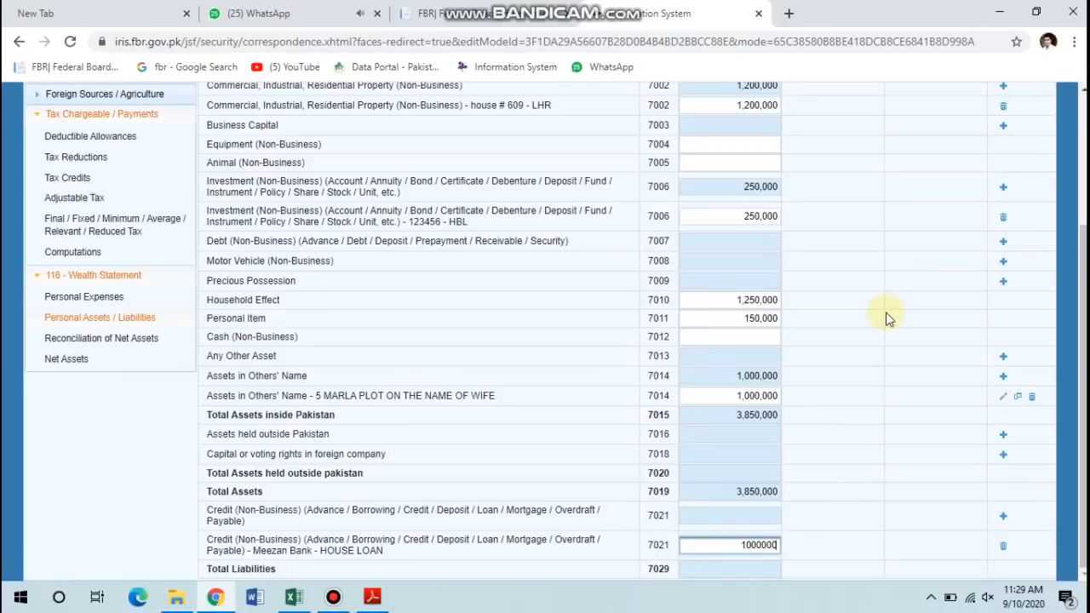
pyautogui.click(860, 482)
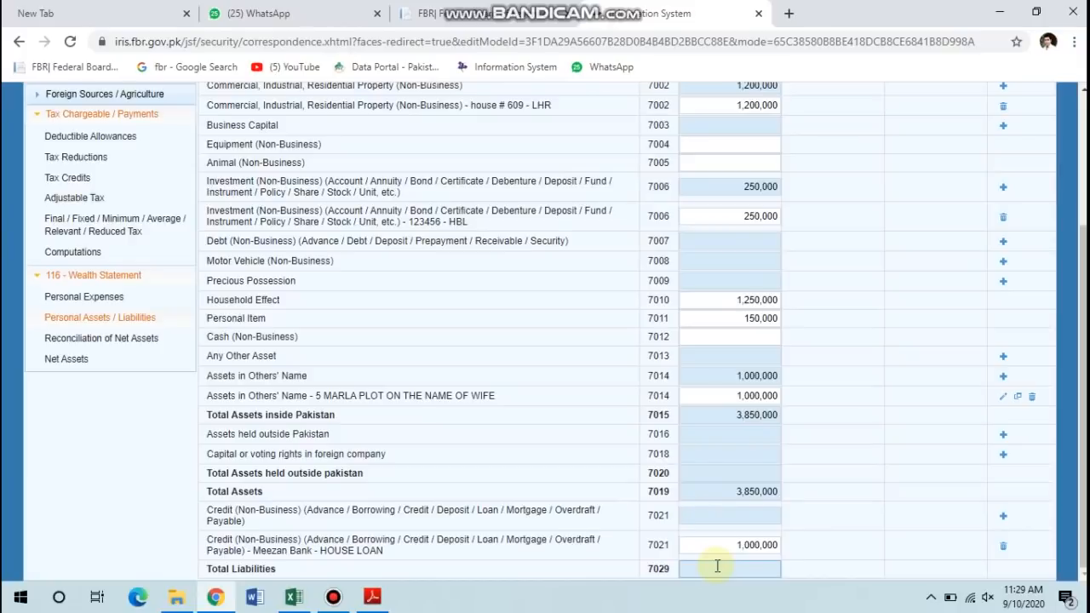
pyautogui.click(900, 370)
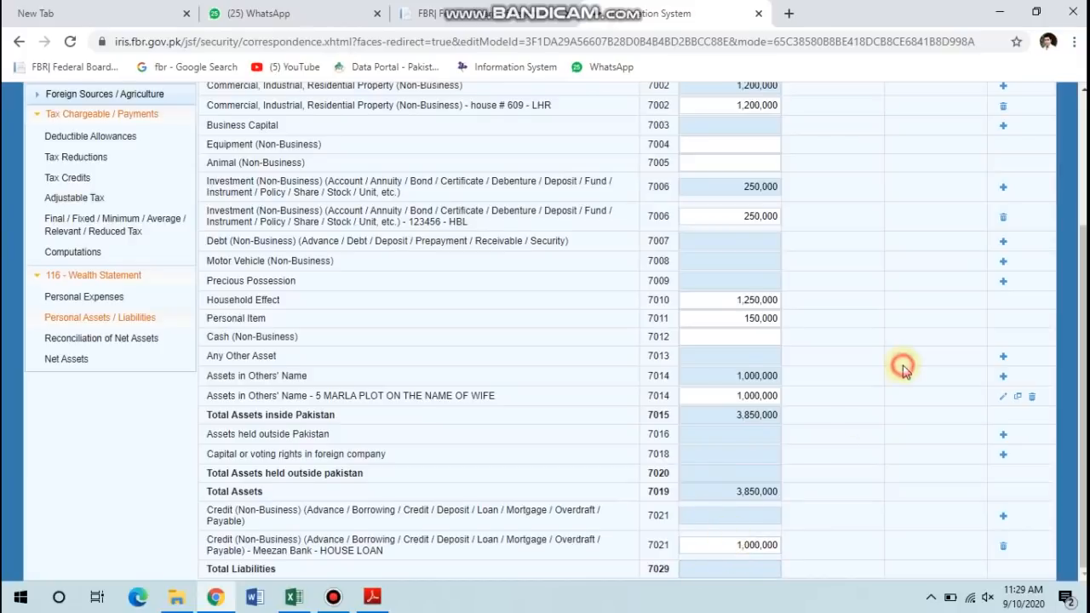
pyautogui.scroll(3, 903, 371)
pyautogui.click(1018, 219)
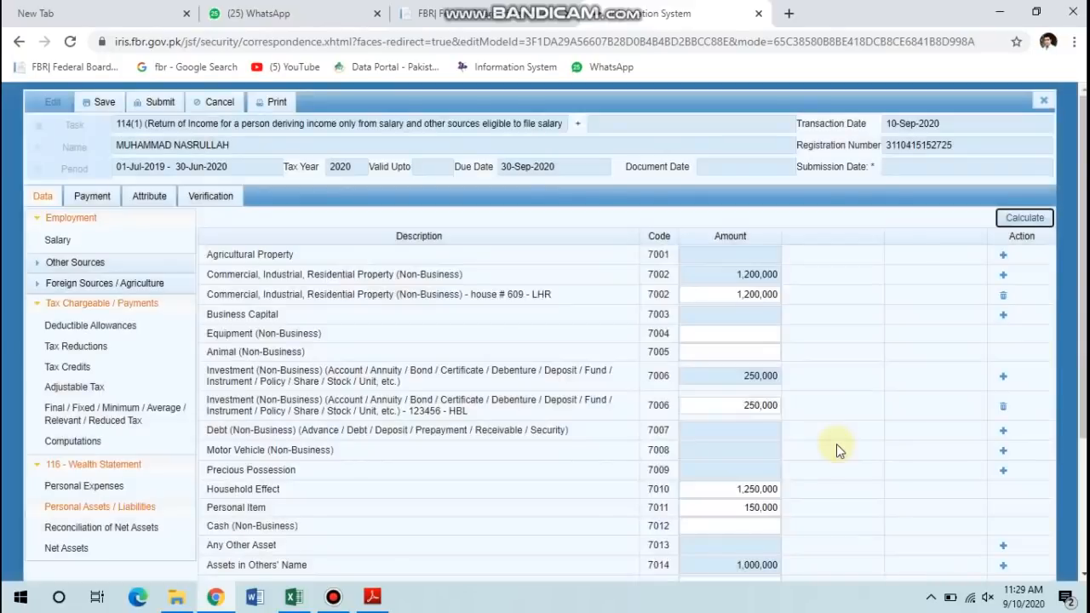
pyautogui.scroll(-3, 526, 470)
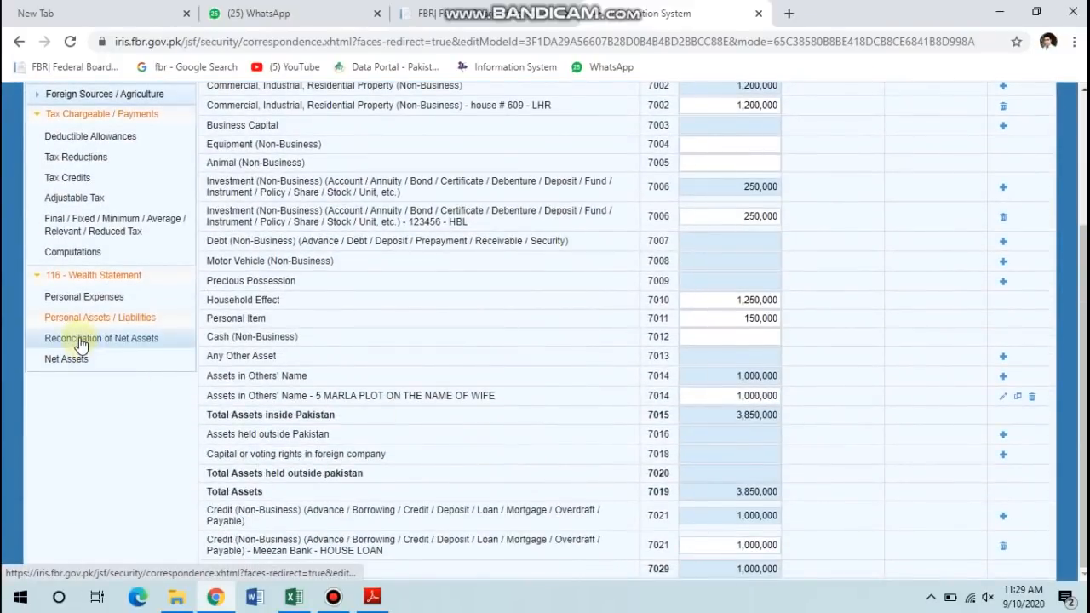
# Check the 850,000 Total Income in Computations, then return to the Reconciliation of Net Assets.
pyautogui.click(81, 341)
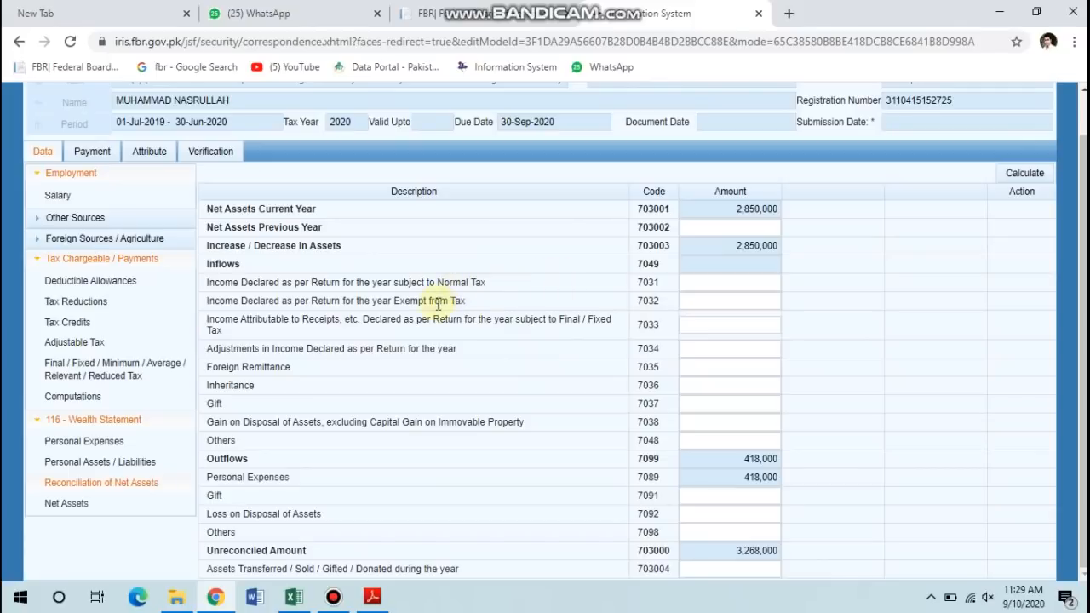
pyautogui.click(111, 399)
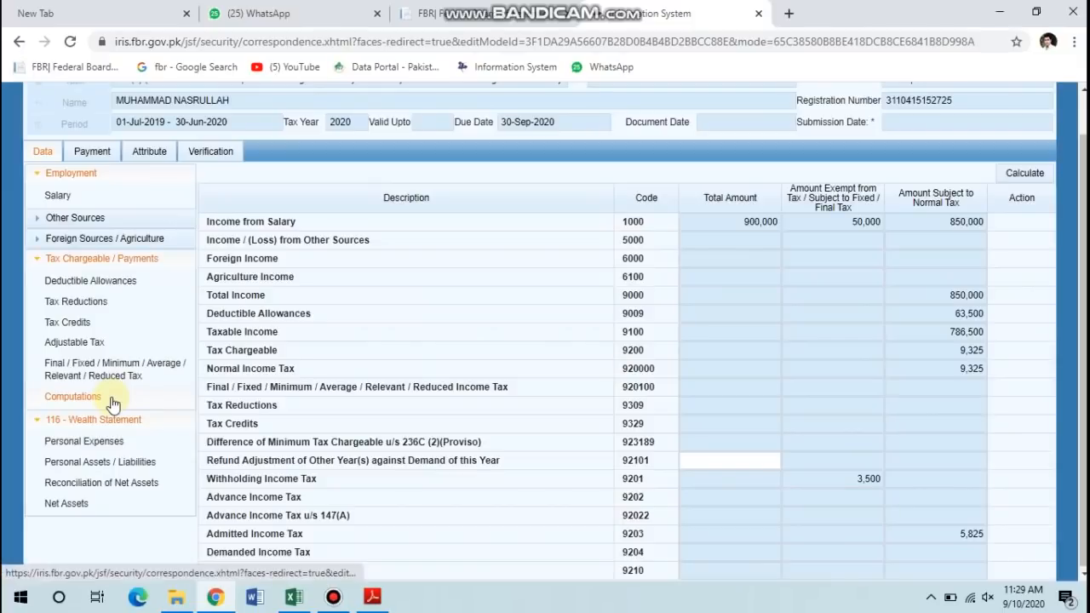
pyautogui.doubleClick(954, 297)
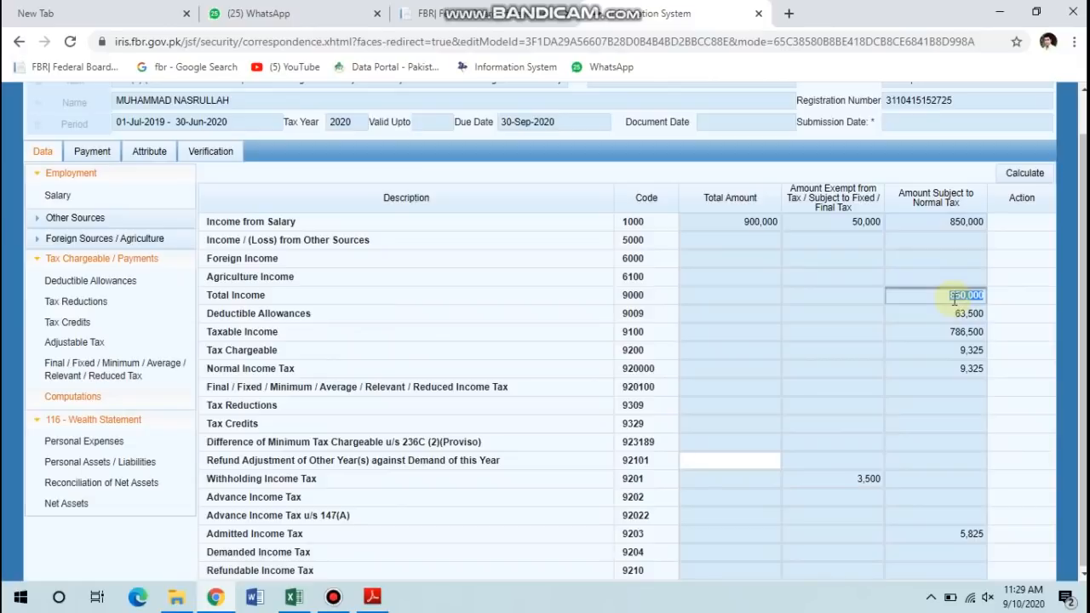
pyautogui.click(100, 482)
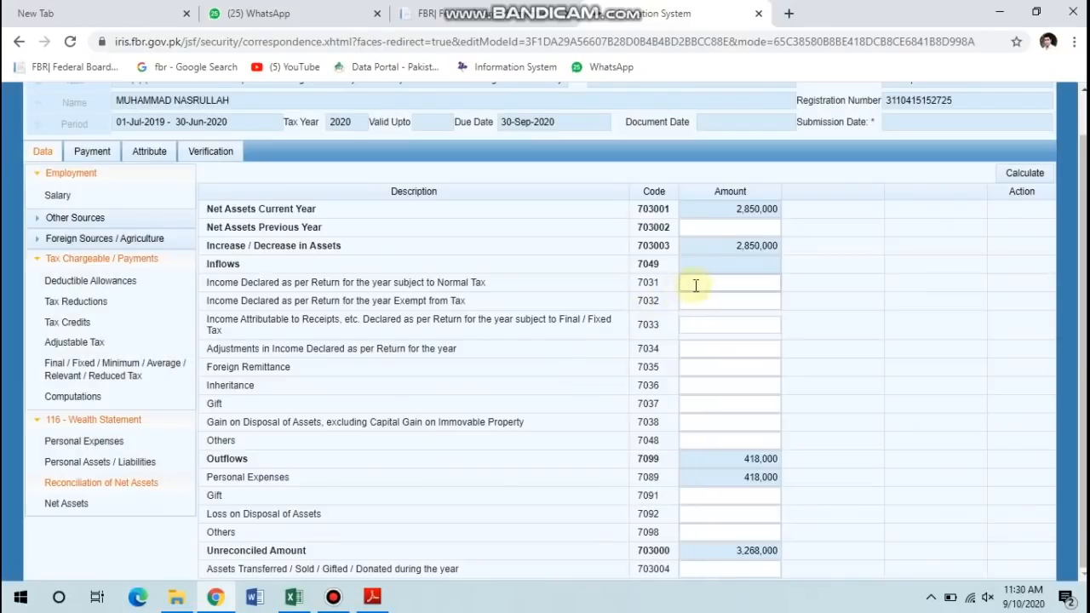
pyautogui.click(696, 284)
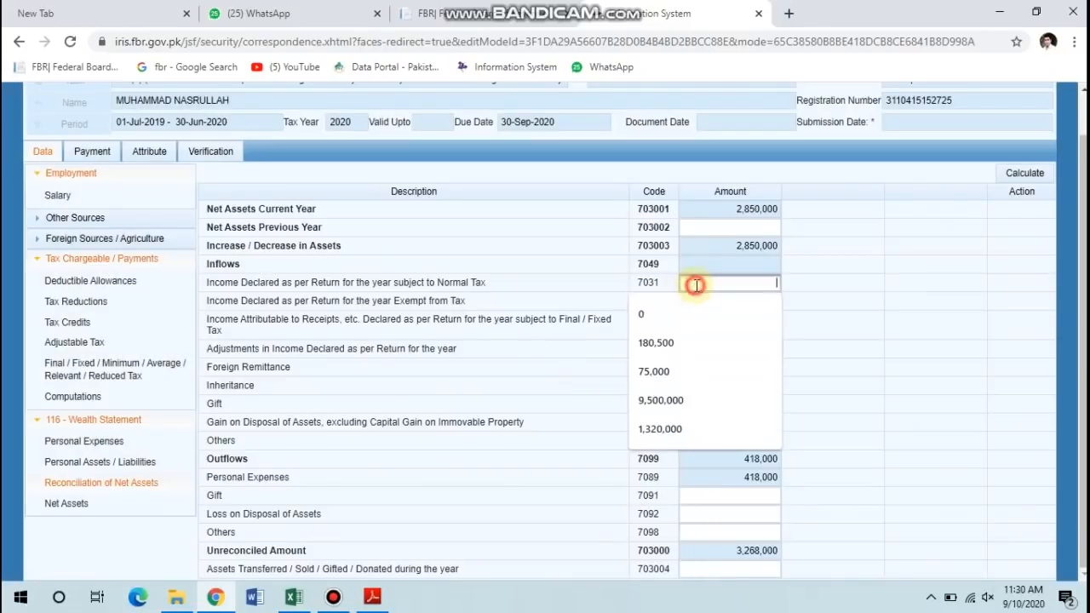
# Enter 850,000 as income subject to normal tax (7031) and recalculate.
pyautogui.write('850,000')
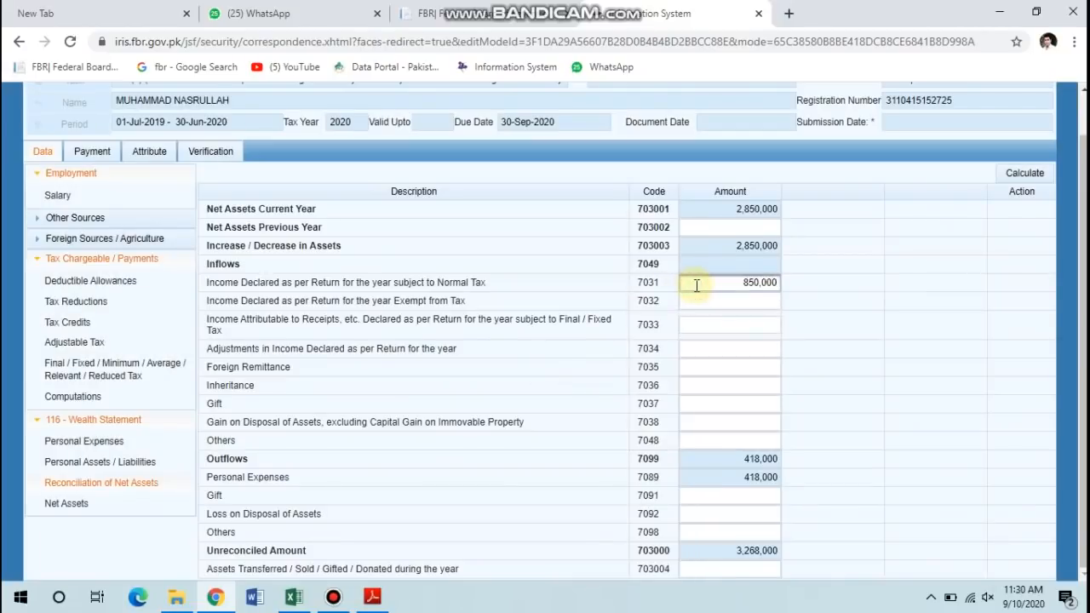
pyautogui.press('Tab')
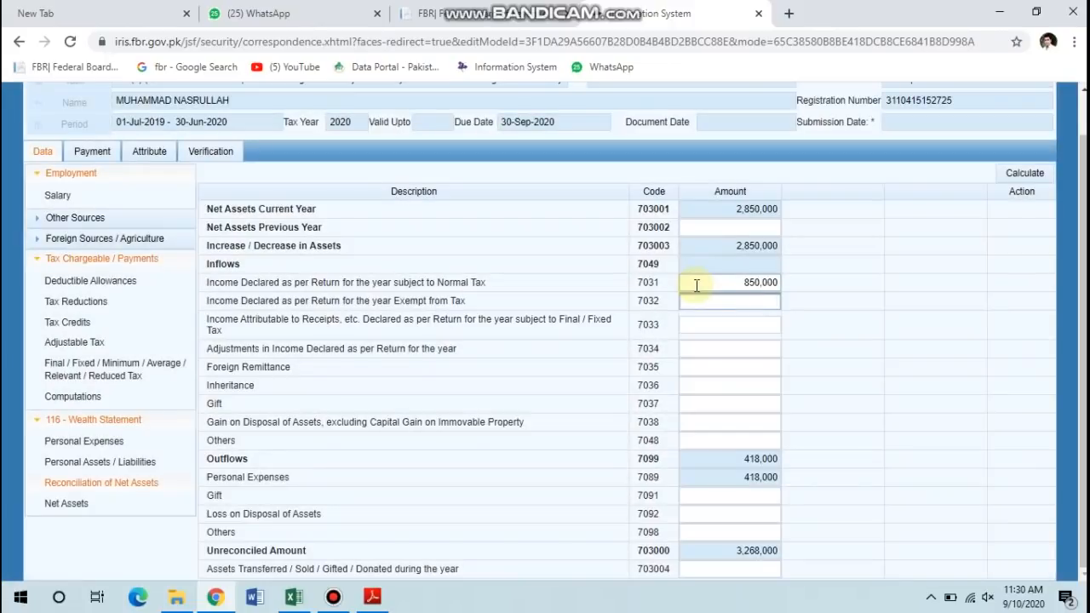
pyautogui.click(1021, 164)
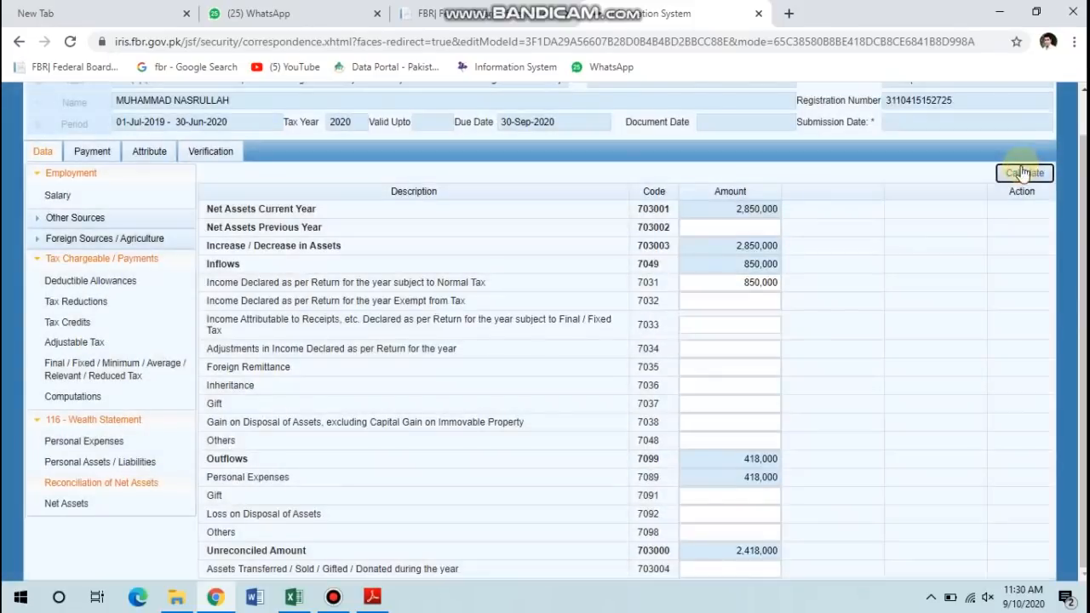
pyautogui.click(1021, 167)
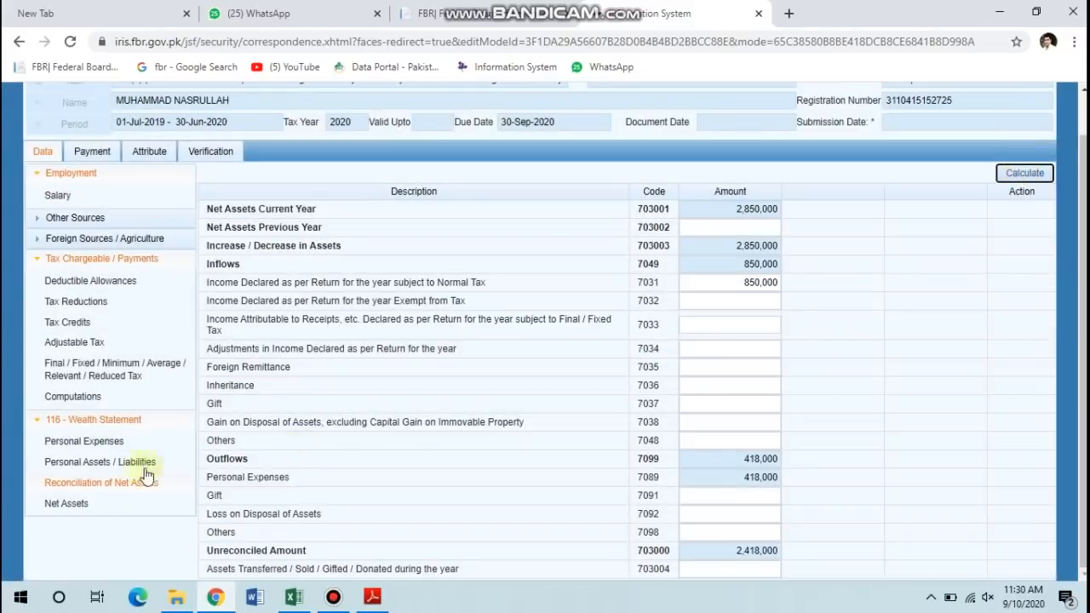
# Look up the 50,000 exempt salary, enter it in 7032, and recalculate to 900,000 inflows.
pyautogui.click(78, 396)
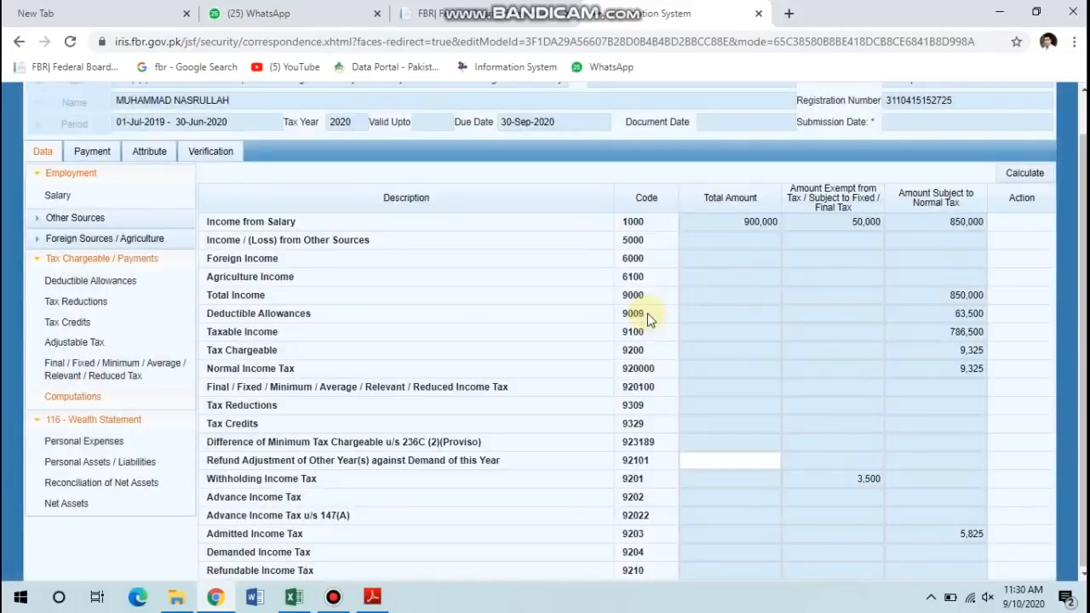
pyautogui.doubleClick(843, 224)
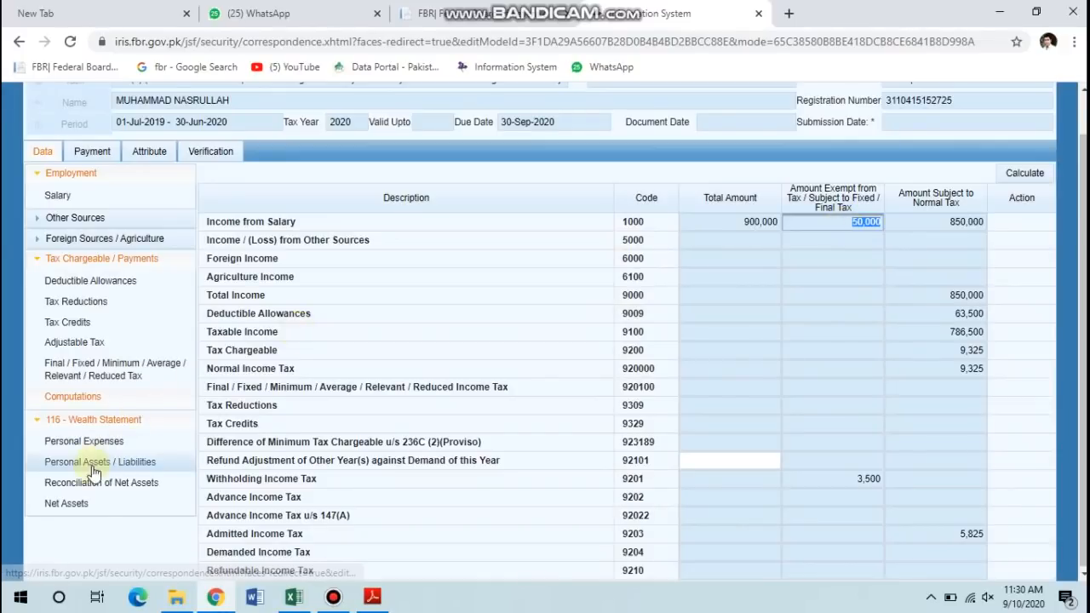
pyautogui.click(104, 492)
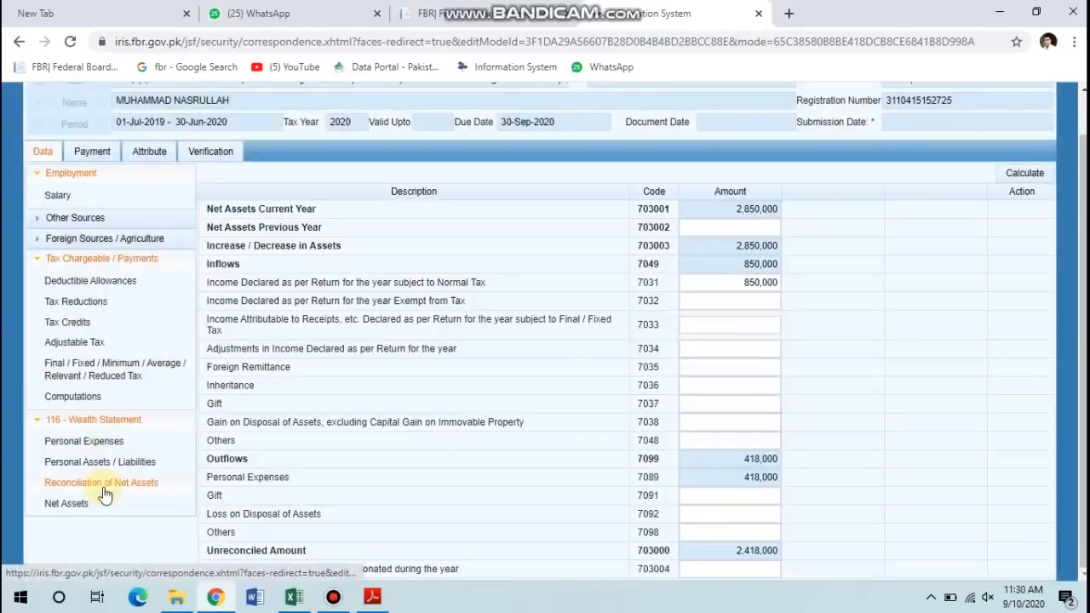
pyautogui.click(707, 296)
pyautogui.write('500000')
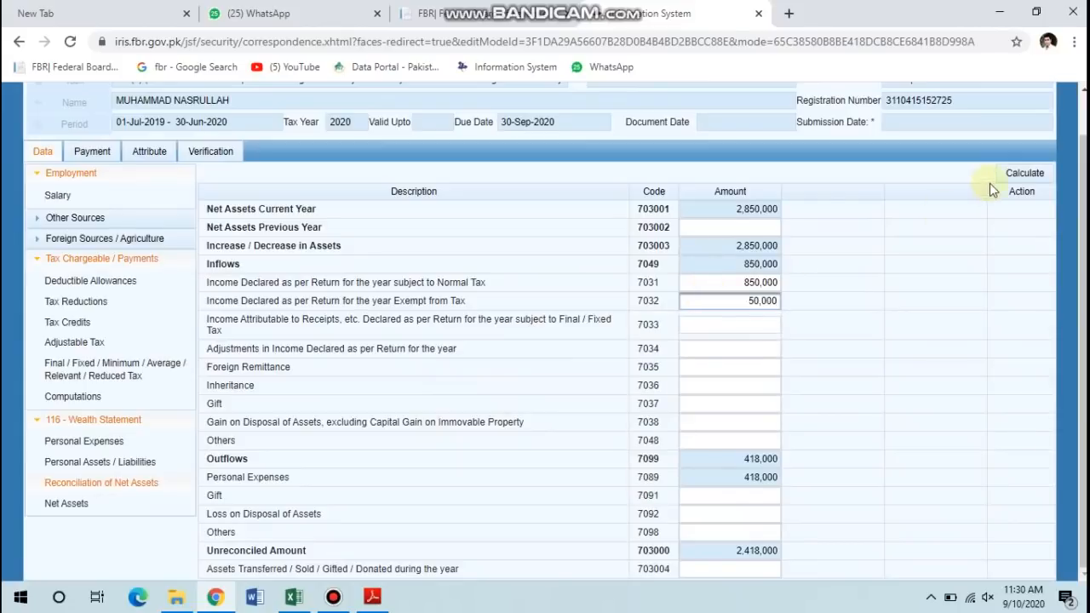
pyautogui.click(1007, 173)
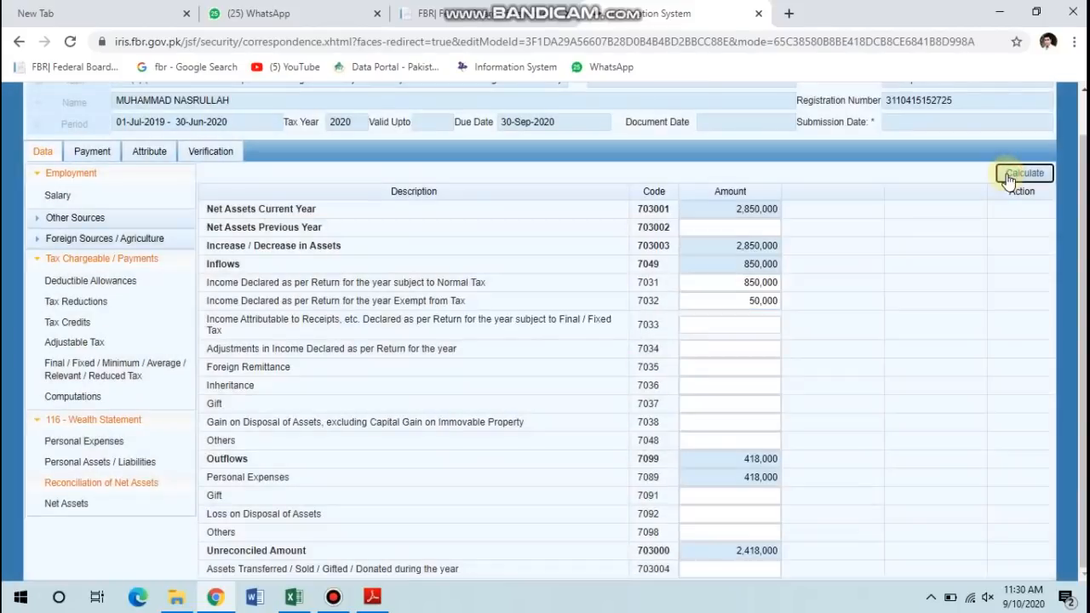
pyautogui.click(1007, 174)
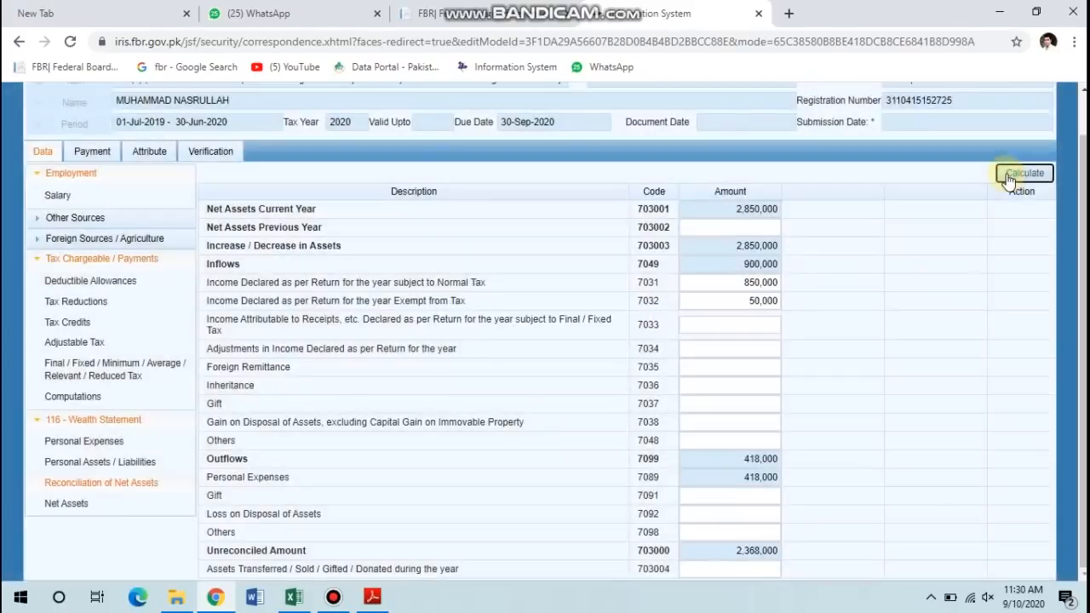
pyautogui.click(1006, 174)
pyautogui.click(764, 552)
pyautogui.doubleClick(764, 552)
pyautogui.hotkey('ctrl', 'c')
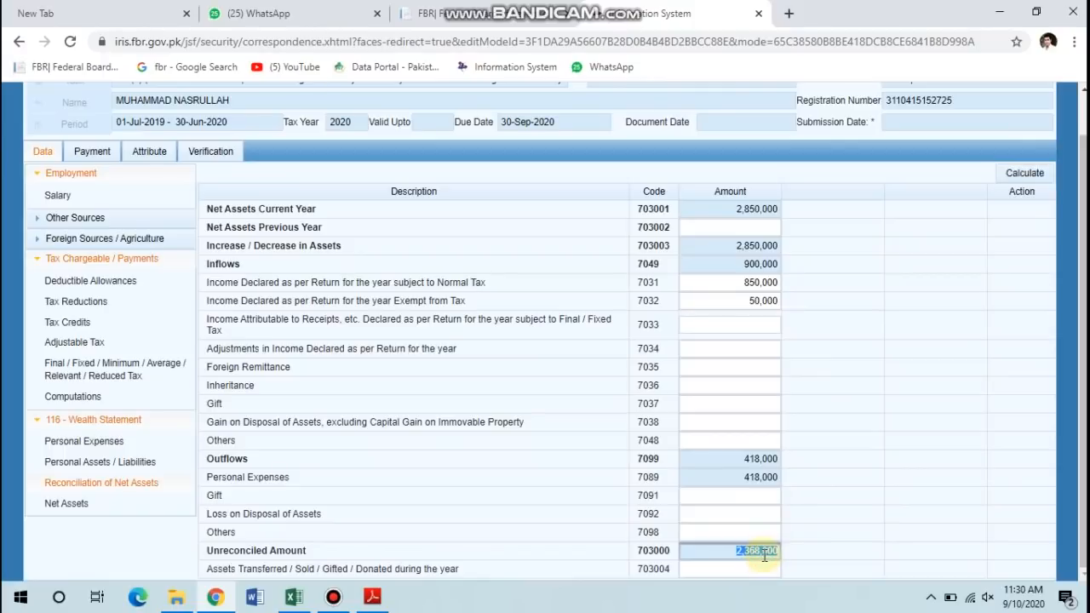
pyautogui.click(687, 230)
pyautogui.hotkey('ctrl', 'v')
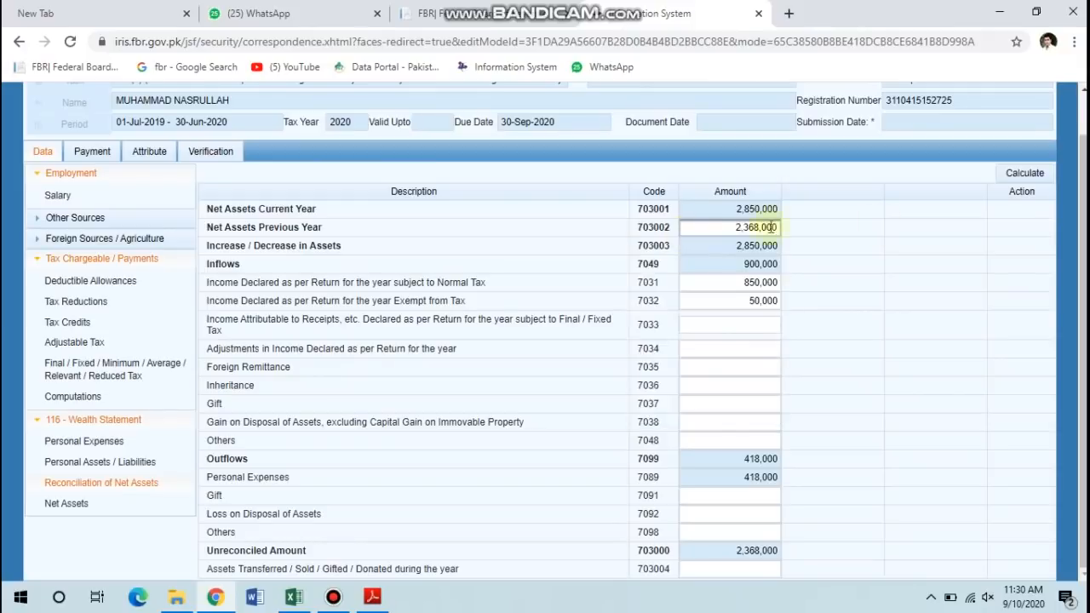
pyautogui.click(1031, 171)
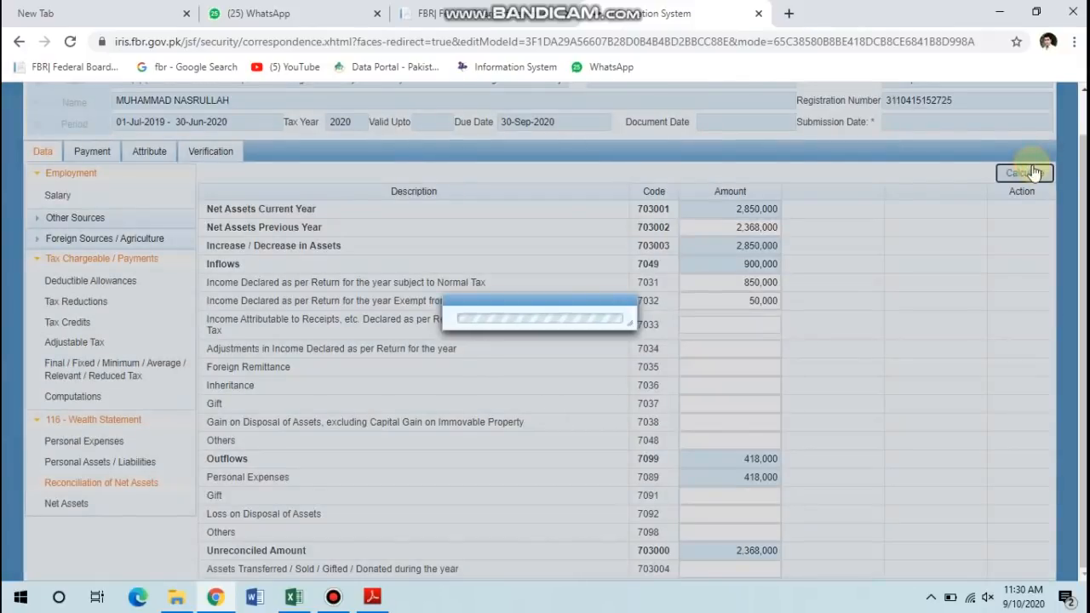
pyautogui.click(1034, 172)
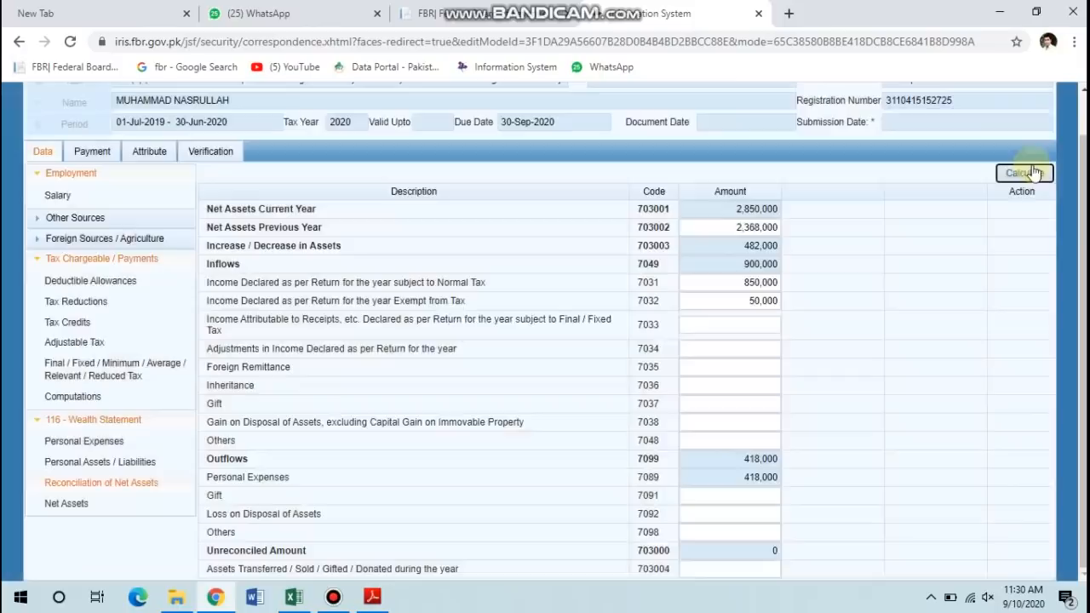
pyautogui.click(1033, 172)
pyautogui.click(716, 228)
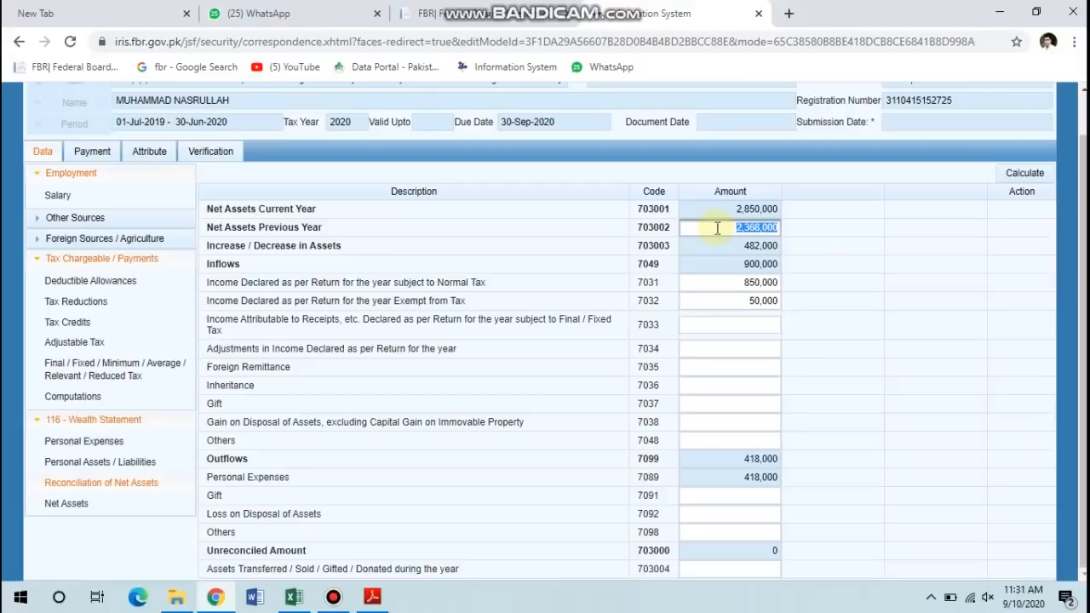
pyautogui.press('BackSpace')
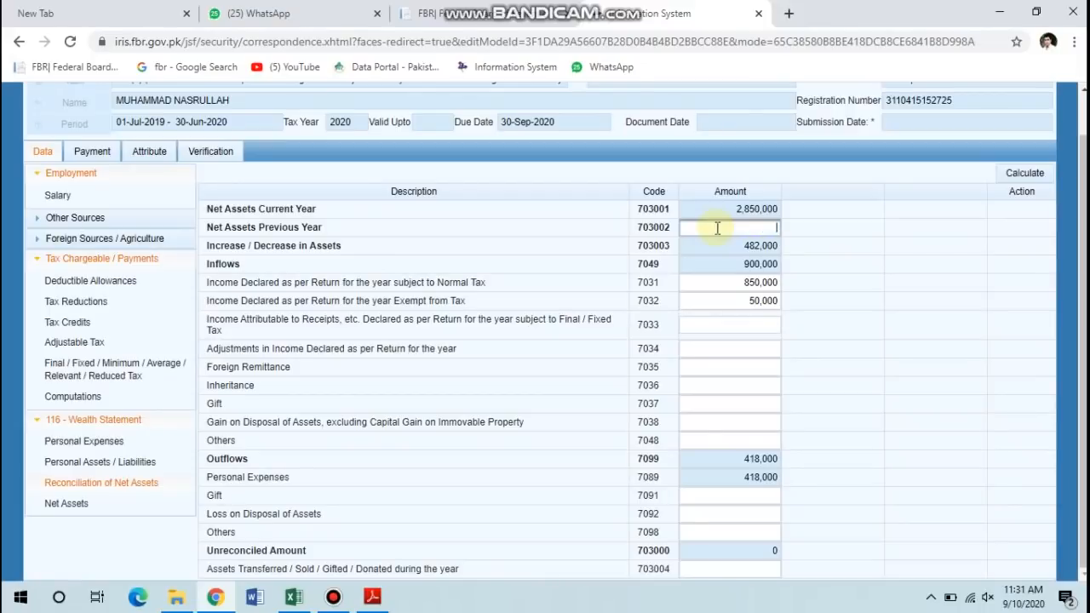
pyautogui.click(1026, 175)
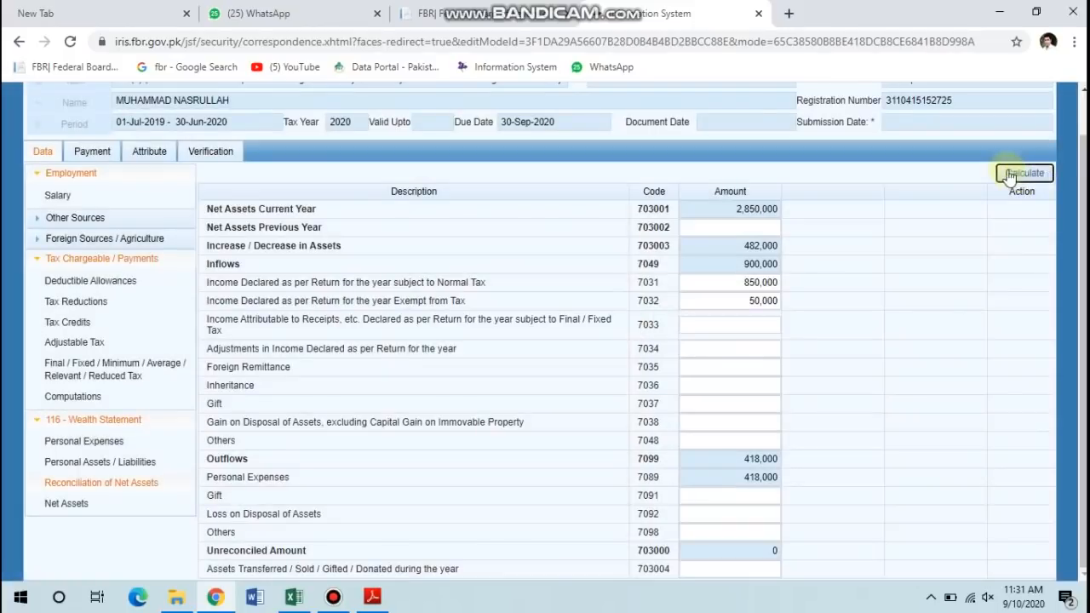
pyautogui.click(1010, 175)
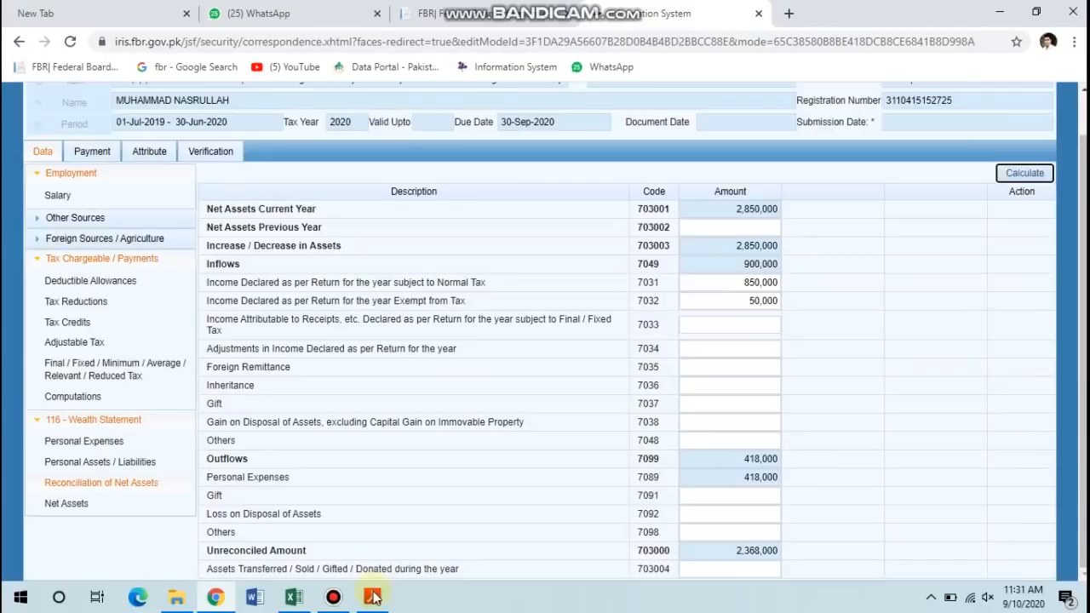
pyautogui.click(373, 596)
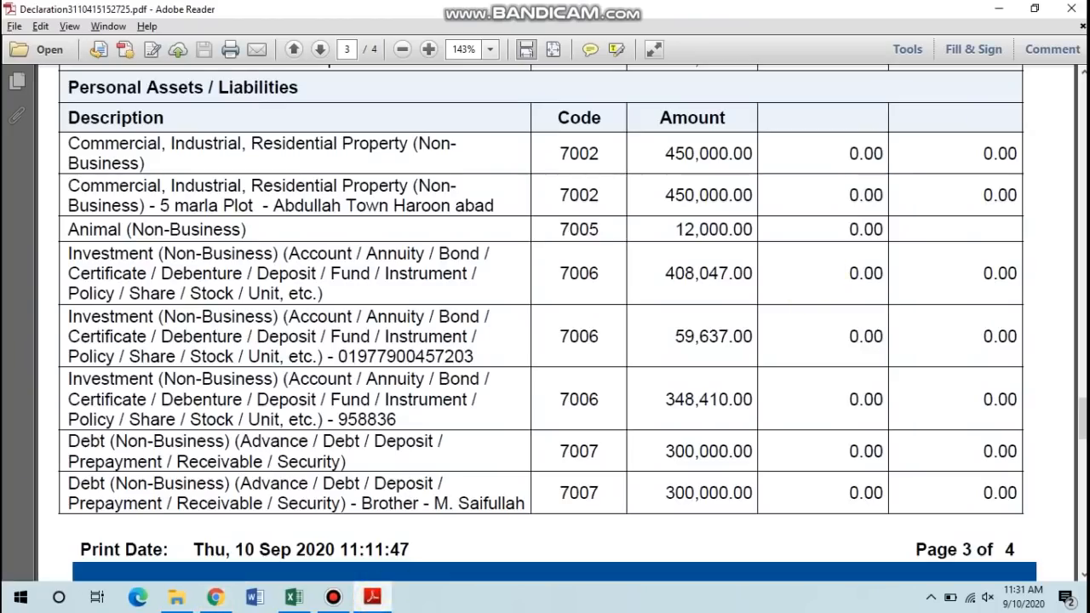
# Copy the 4,248,503.00 Net Assets Current Year figure from the acknowledgement slip and return to IRIS.
pyautogui.moveTo(1083, 417); pyautogui.dragTo(1083, 98)
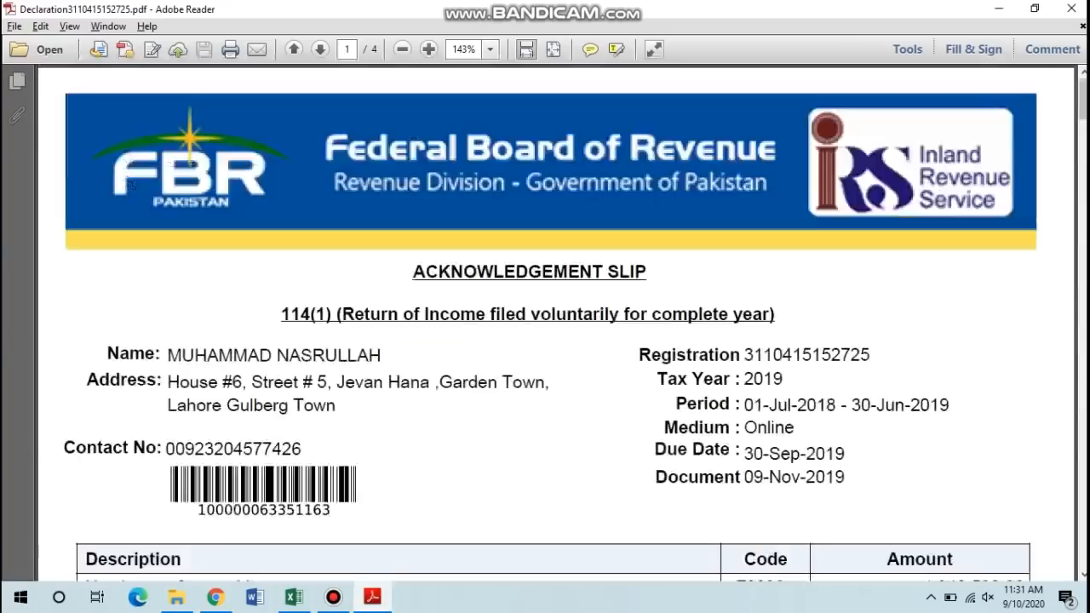
pyautogui.scroll(-4, 1017, 397)
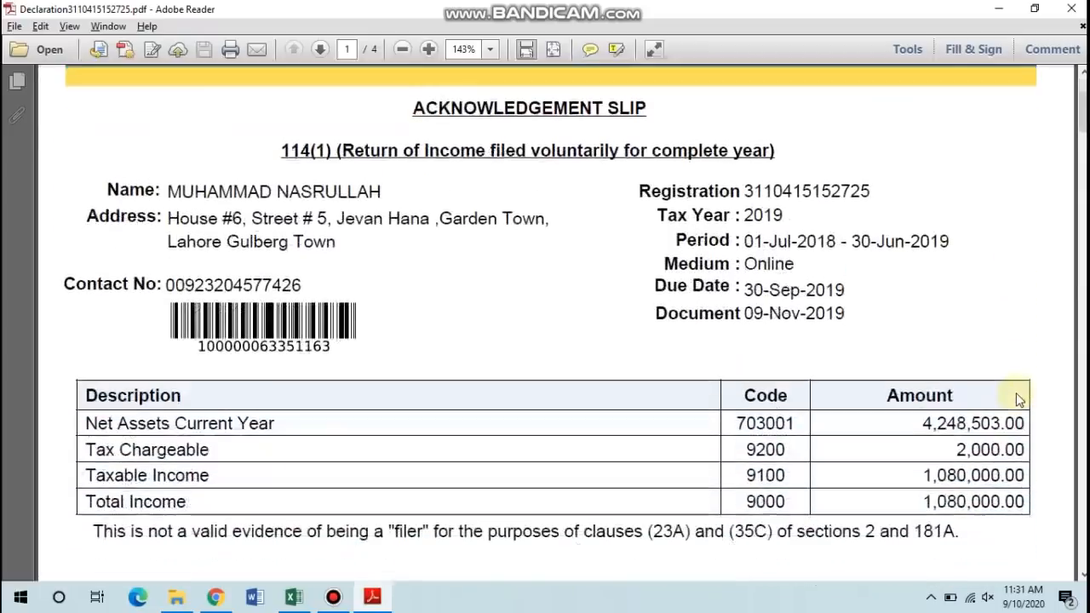
pyautogui.doubleClick(929, 422)
pyautogui.hotkey('ctrl', 'c')
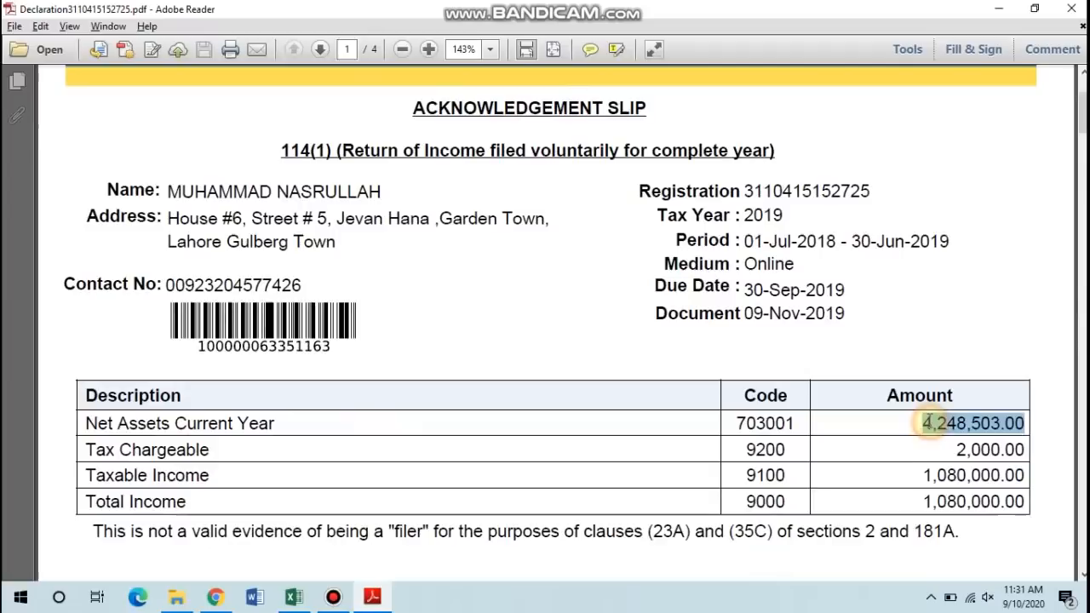
pyautogui.hotkey('alt', 'Tab')
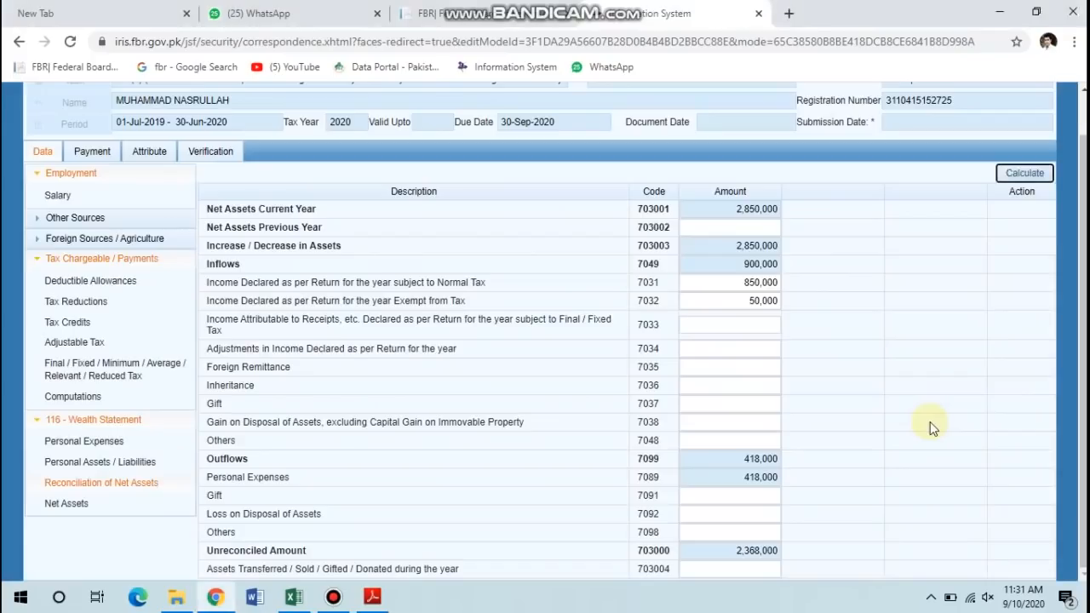
pyautogui.click(692, 331)
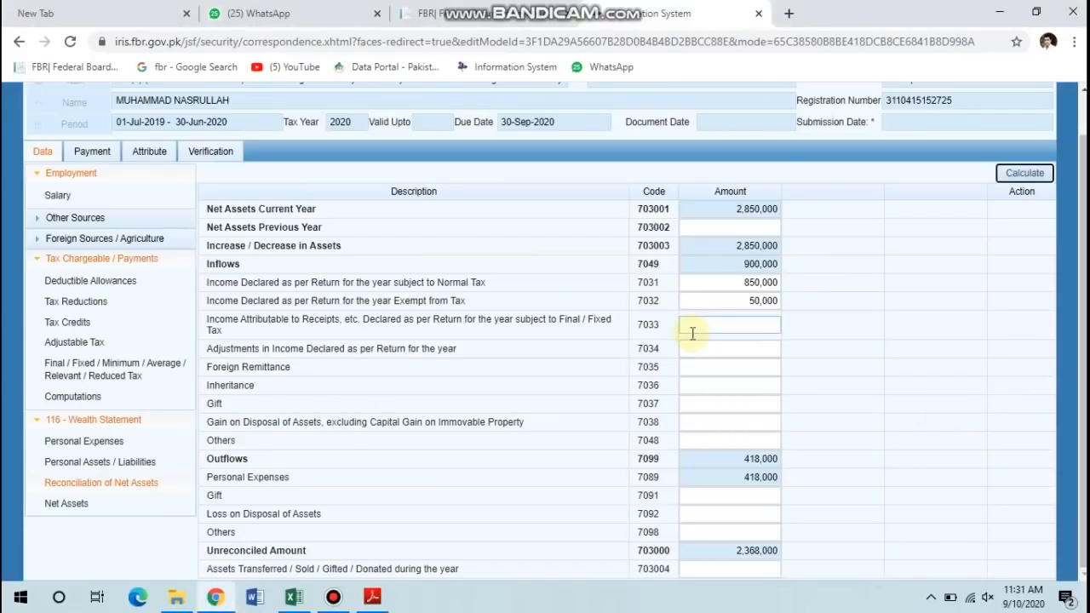
# Paste 4,248,503 into Net Assets Previous Year (703002), recalculate, then go to Personal Assets / Liabilities.
pyautogui.click(704, 226)
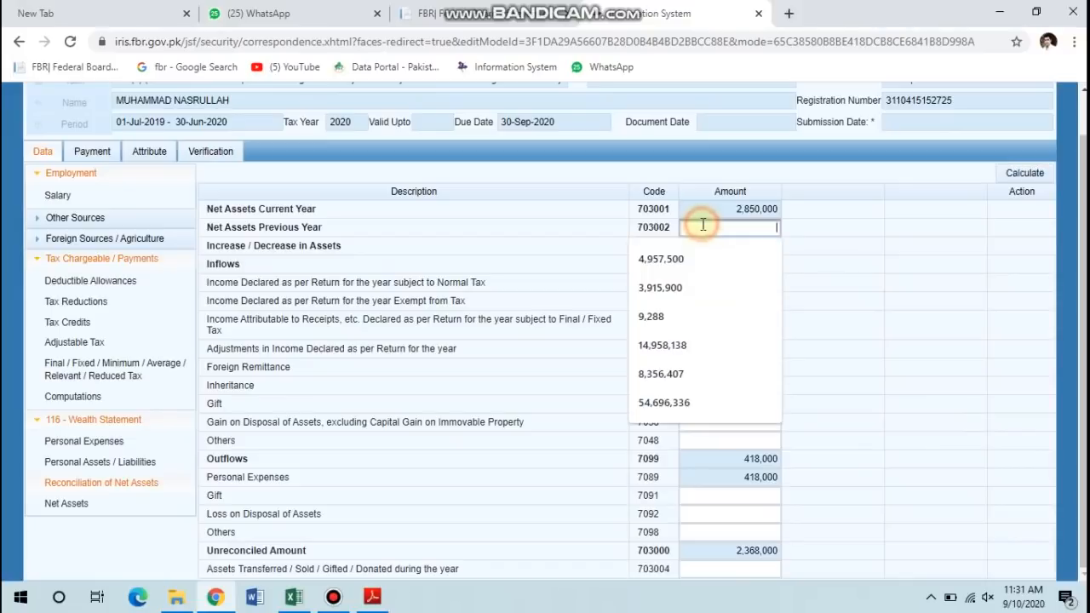
pyautogui.hotkey('ctrl', 'v')
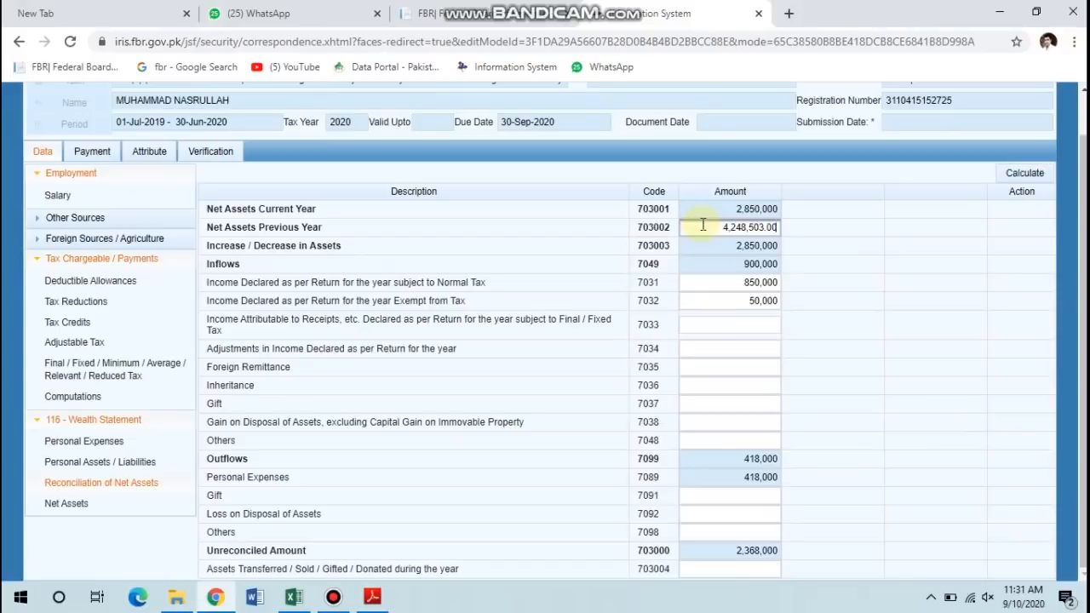
pyautogui.click(1021, 178)
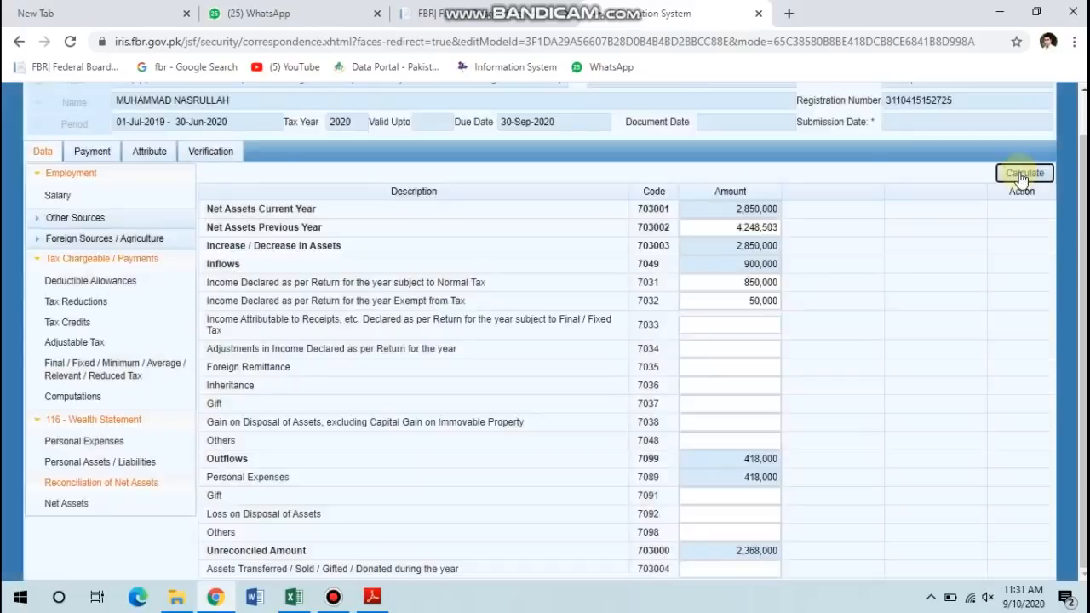
pyautogui.click(1022, 178)
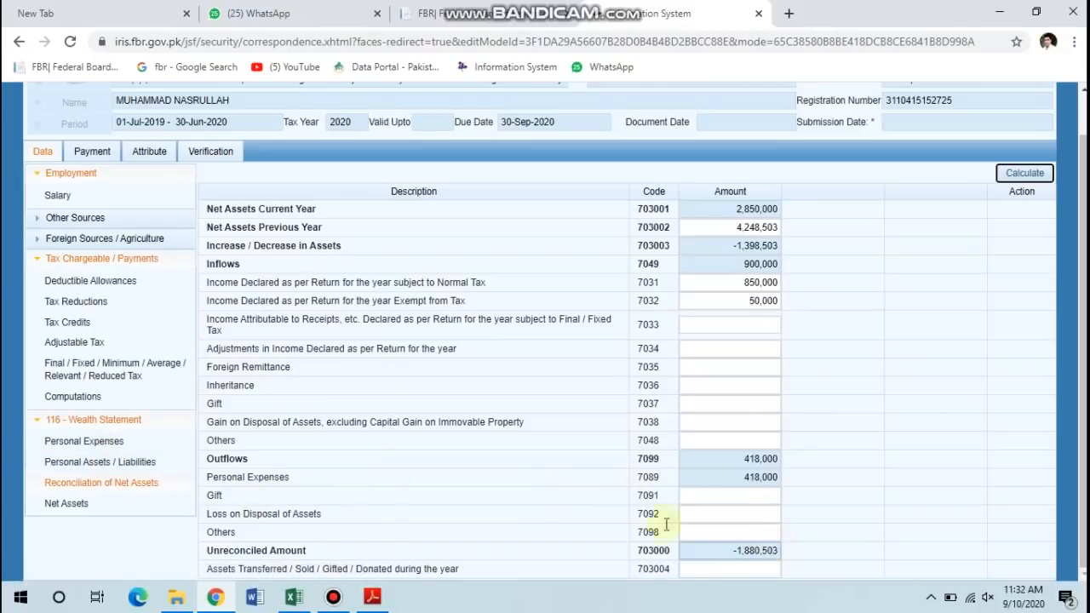
pyautogui.click(121, 468)
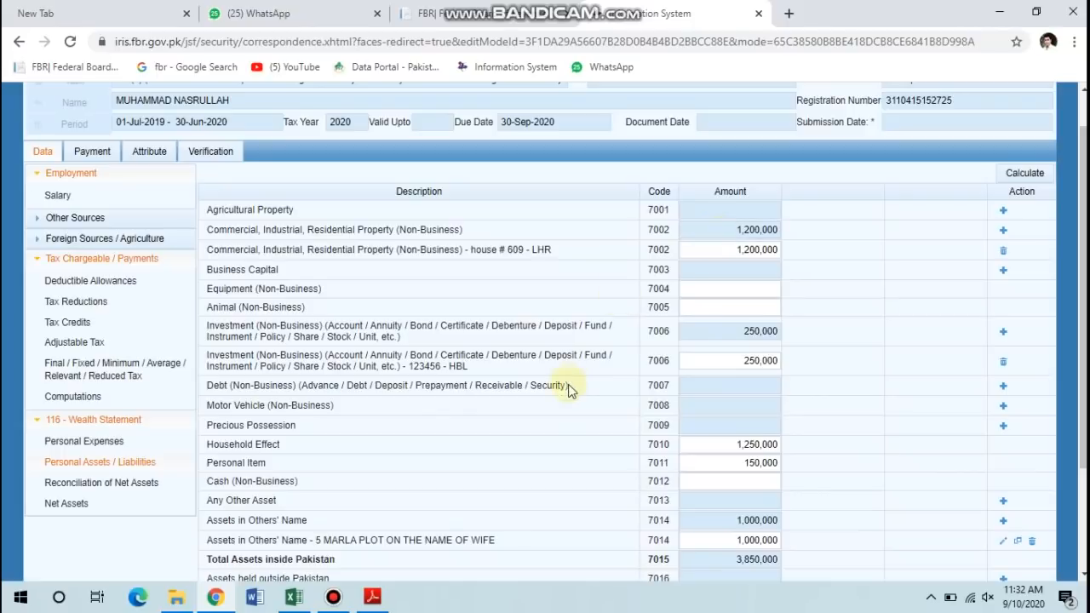
# Enter 1,500,000 as Cash (Non-Business) in 7012 and recalculate, bringing total assets to 5,350,000.
pyautogui.click(720, 488)
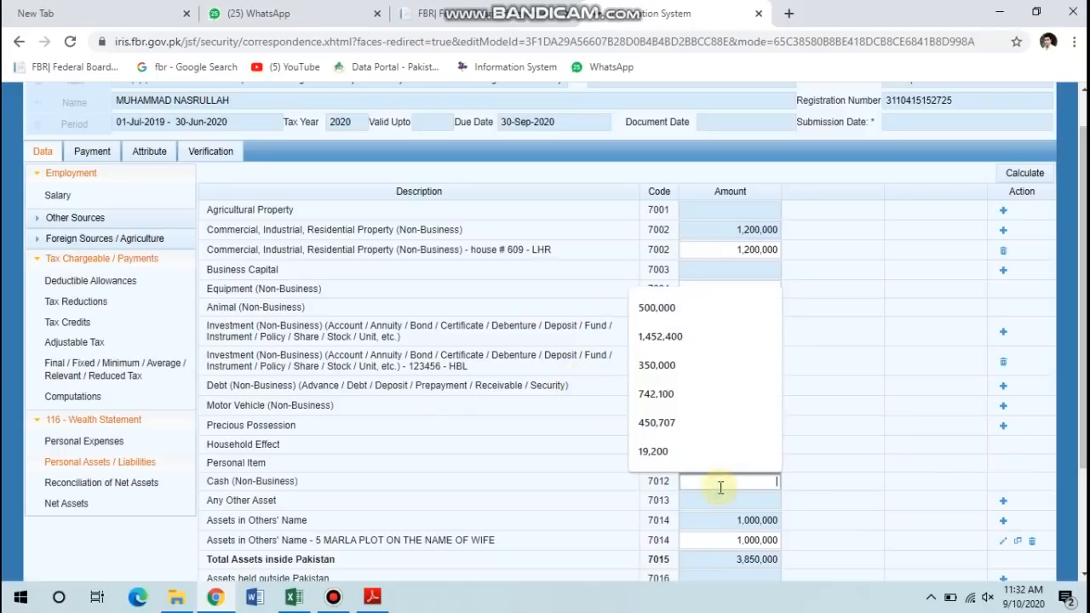
pyautogui.press('Escape')
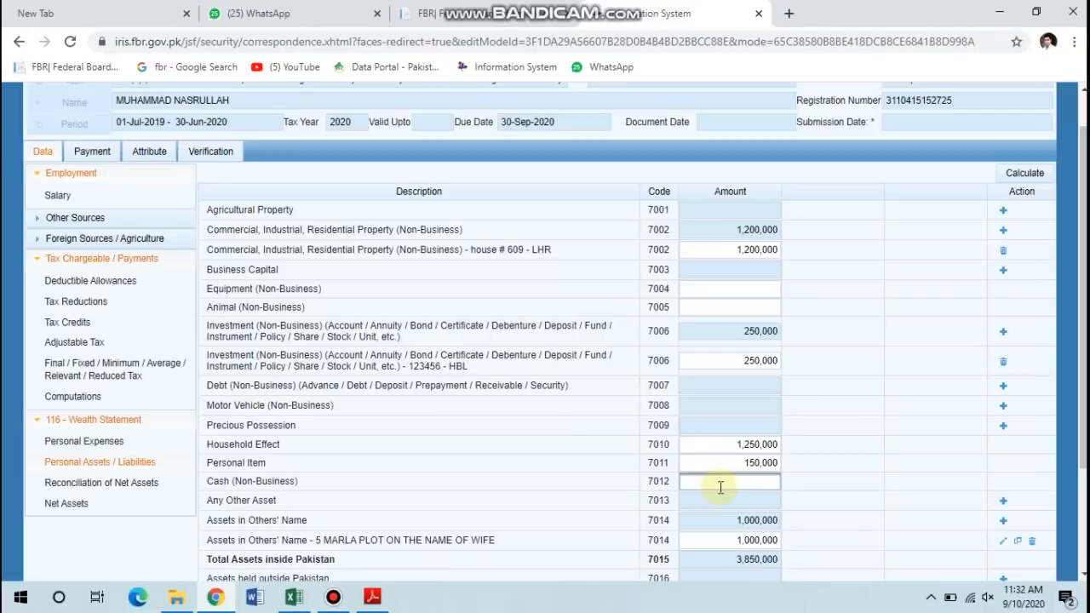
pyautogui.write('1500000')
pyautogui.click(1025, 174)
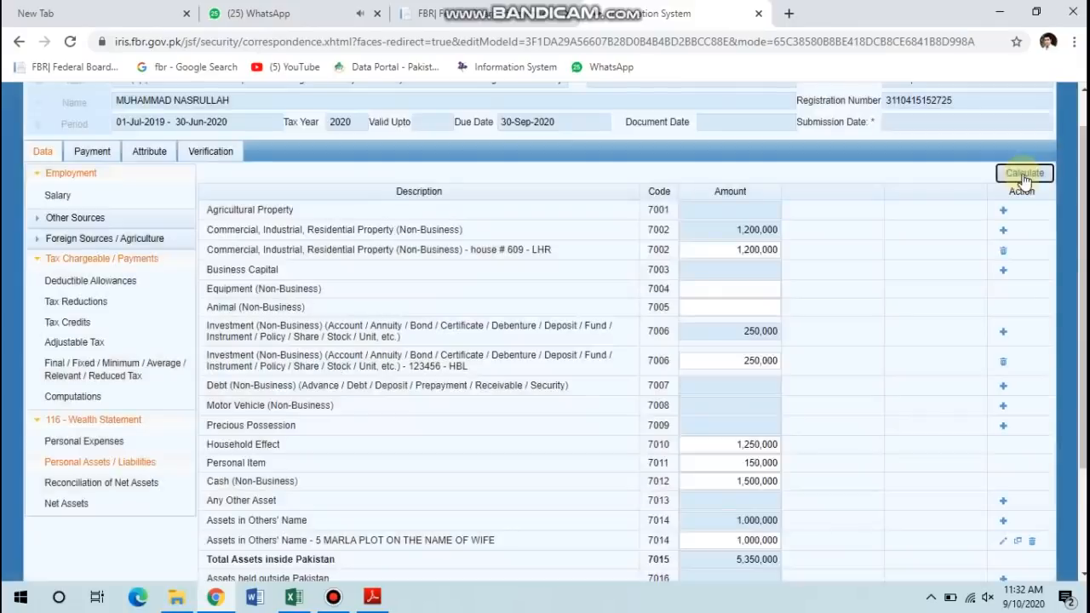
pyautogui.click(1023, 174)
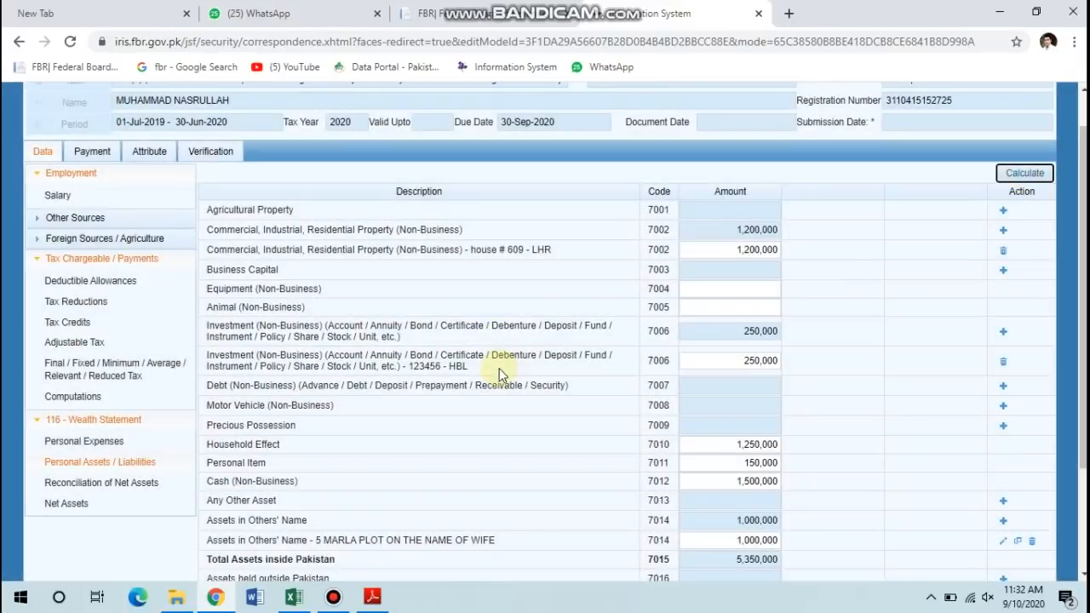
pyautogui.click(112, 489)
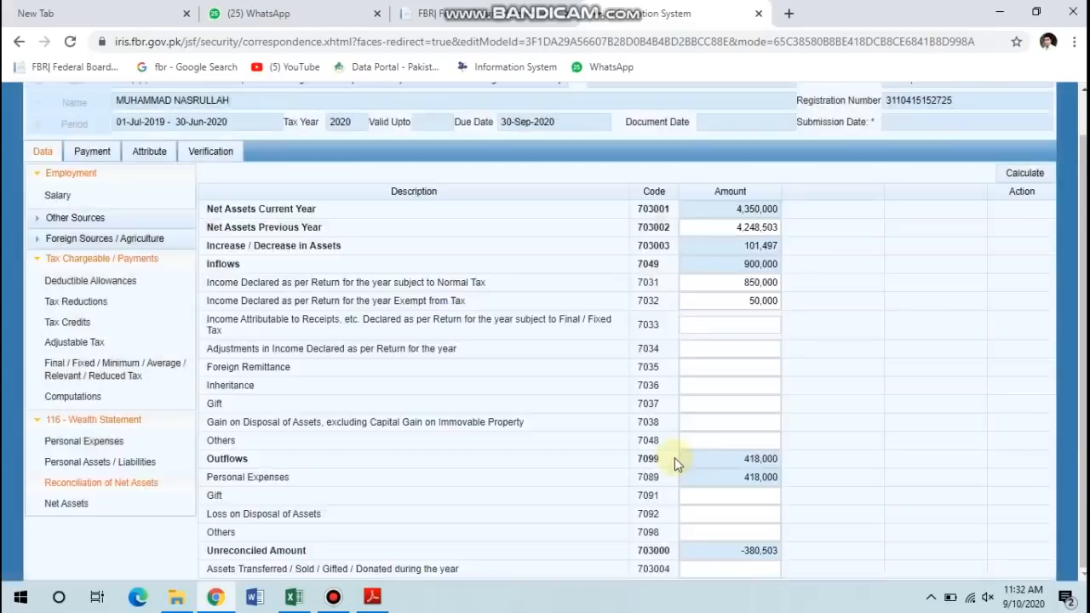
# Clear the 300,000 household expenses so Personal Expenses recalculate to 118,000.
pyautogui.click(82, 445)
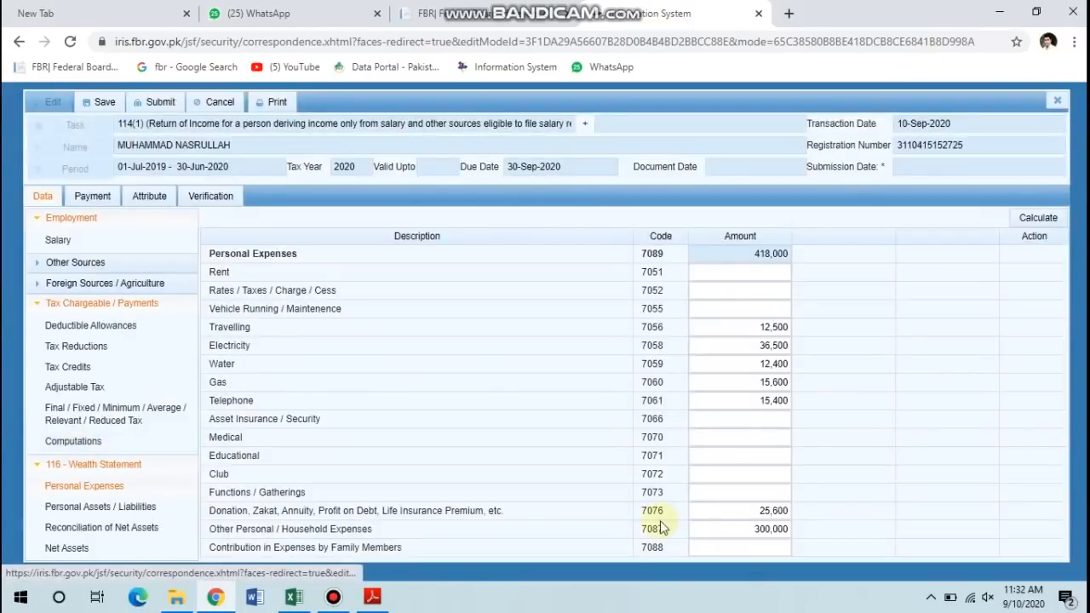
pyautogui.click(719, 527)
pyautogui.press('BackSpace')
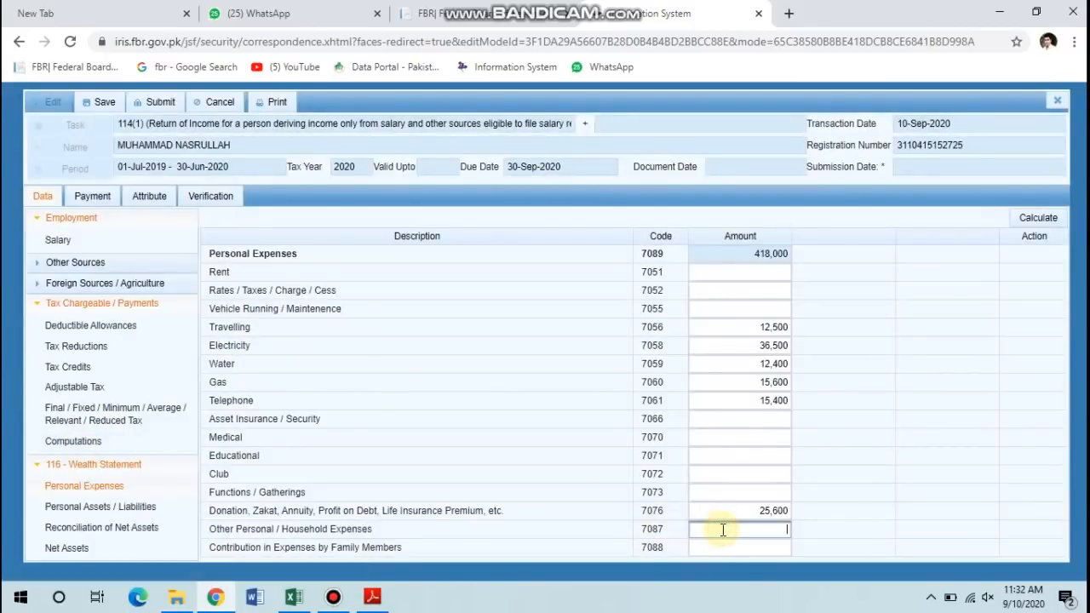
pyautogui.click(1046, 219)
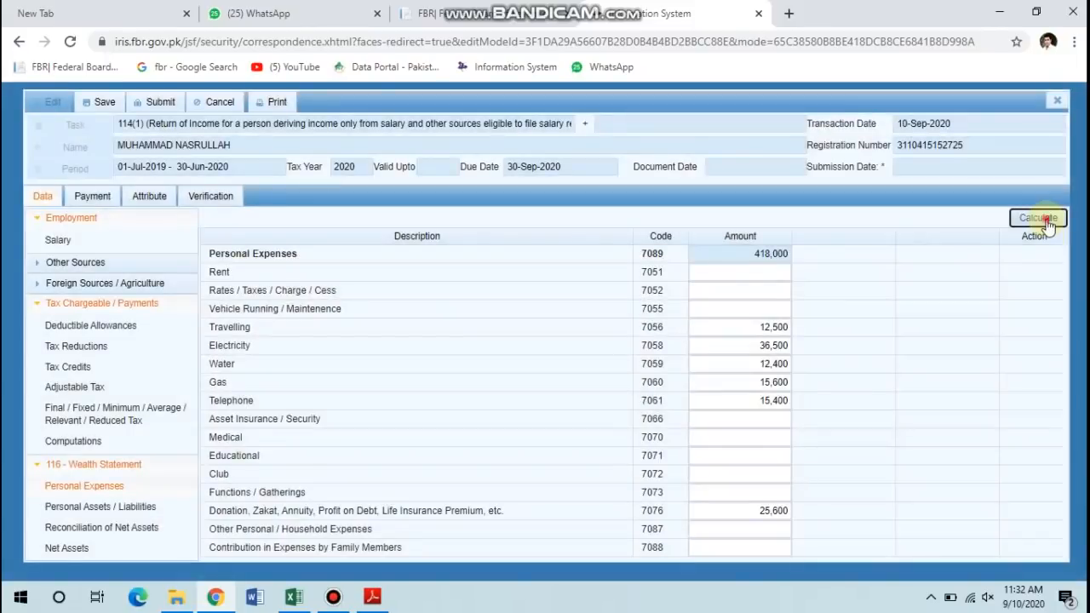
pyautogui.click(1046, 221)
# In Reconciliation of Net Assets, select the -680,503 unreconciled amount for copying.
pyautogui.click(109, 530)
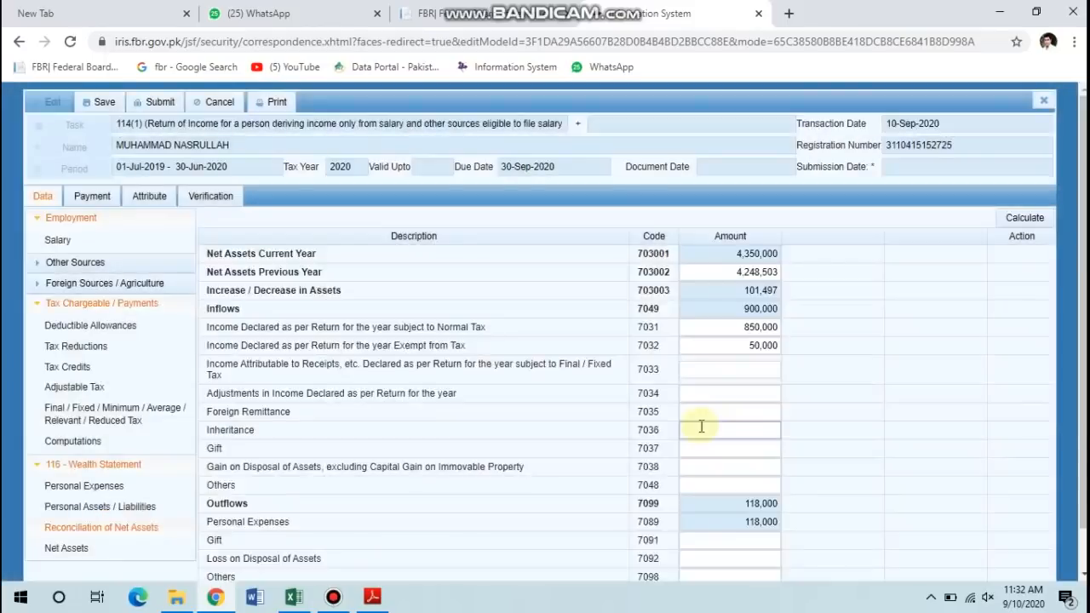
pyautogui.scroll(-1, 701, 426)
pyautogui.tripleClick(769, 550)
pyautogui.hotkey('ctrl', 'c')
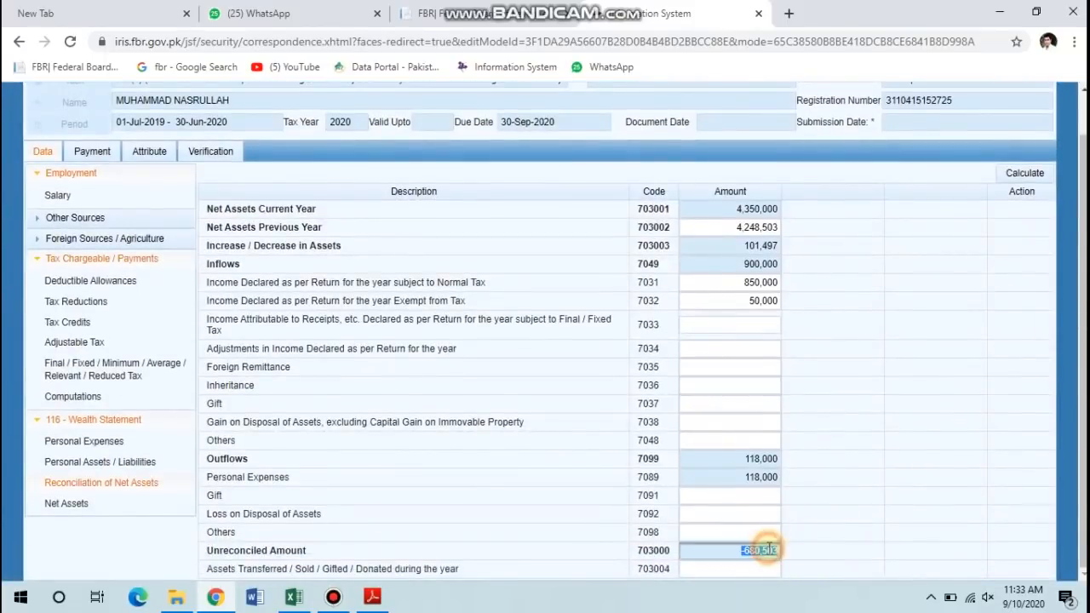
# Paste 680,503 into Other Personal / Household Expenses (7087), recalculate, and confirm reconciliation shows 0.
pyautogui.click(96, 444)
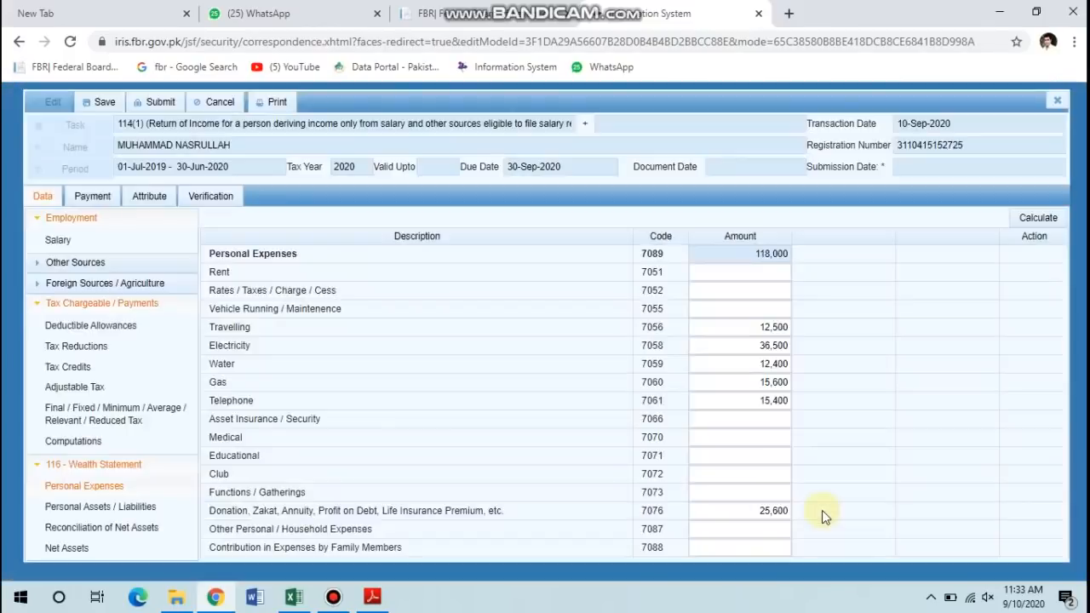
pyautogui.click(759, 524)
pyautogui.hotkey('ctrl', 'v')
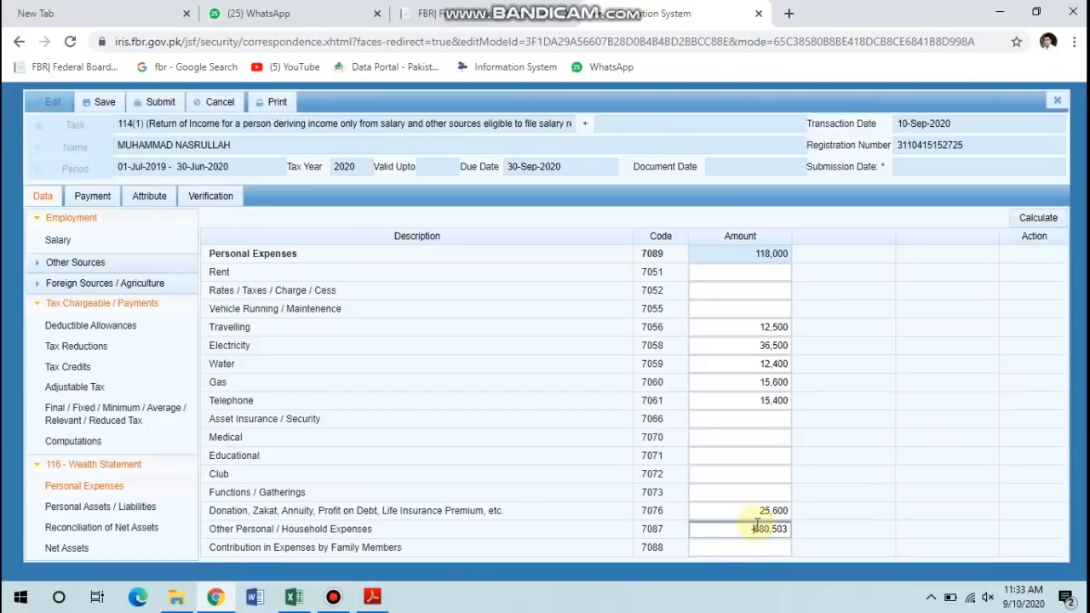
pyautogui.click(1028, 220)
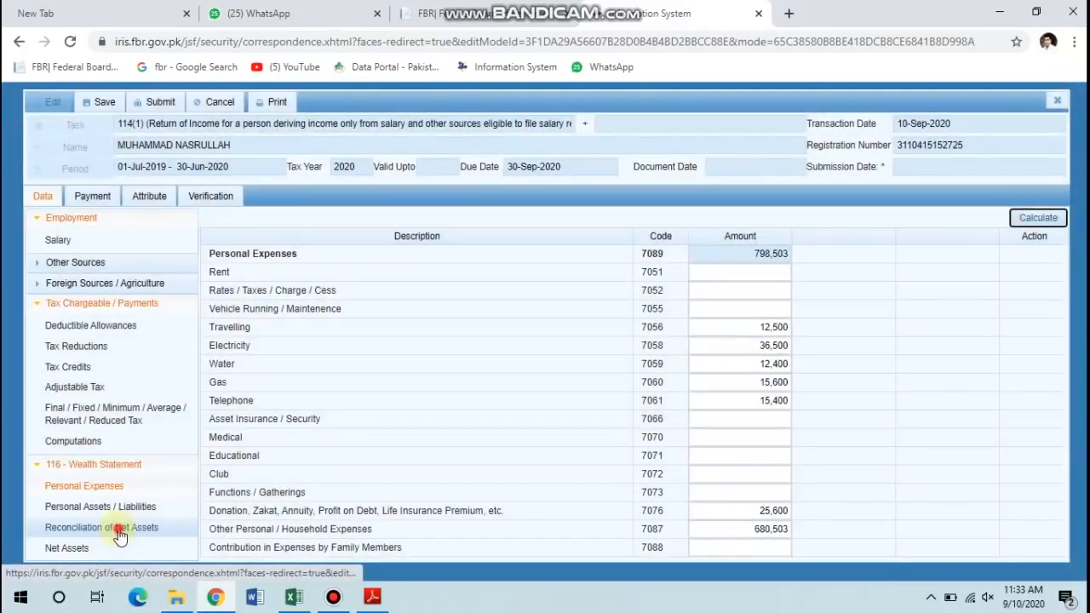
pyautogui.click(119, 528)
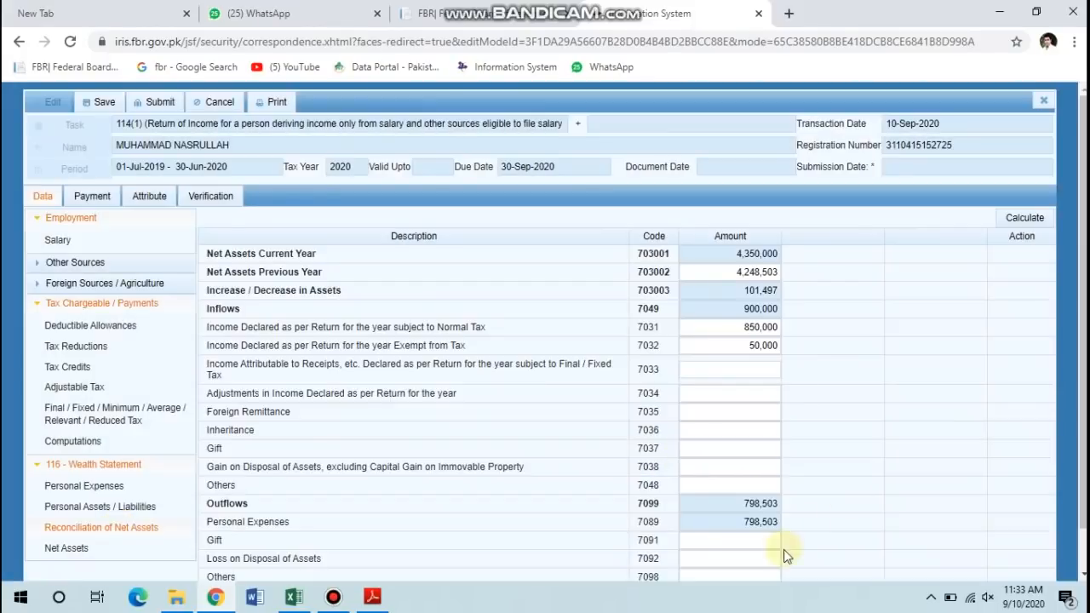
pyautogui.scroll(-1, 759, 566)
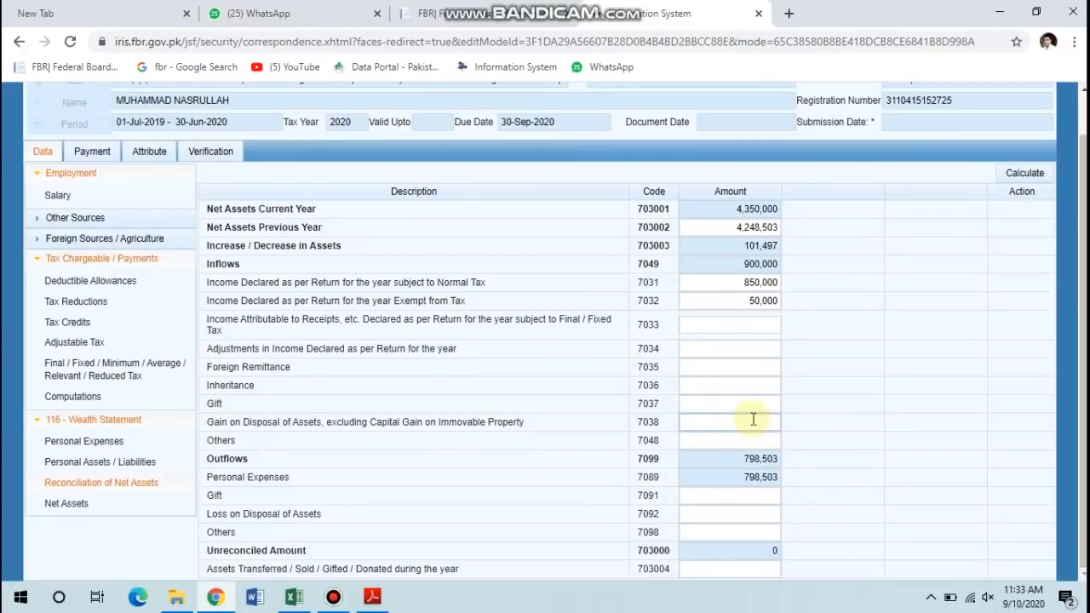
# Try a 50000 Foreign Remittance entry, clear it to leave inflows unchanged, then view the empty Payment tab.
pyautogui.click(714, 367)
pyautogui.click(715, 368)
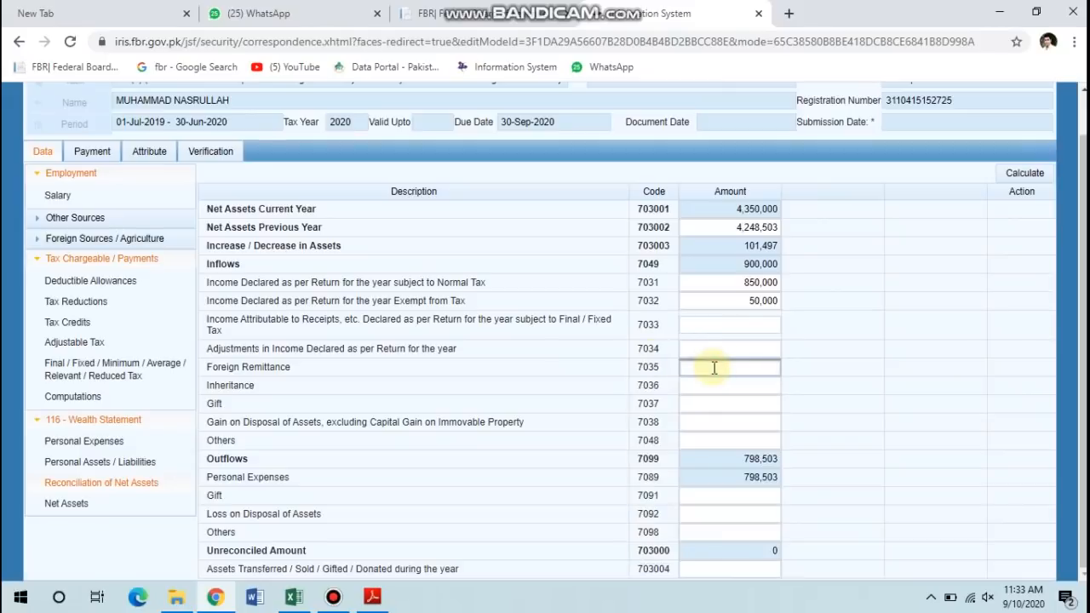
pyautogui.write('500')
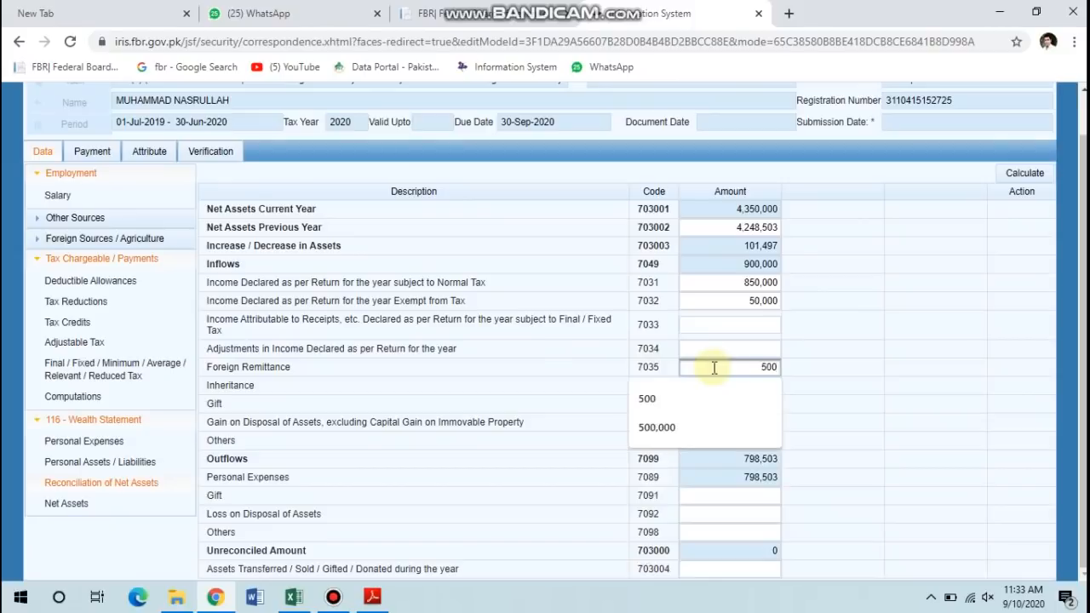
pyautogui.write('000')
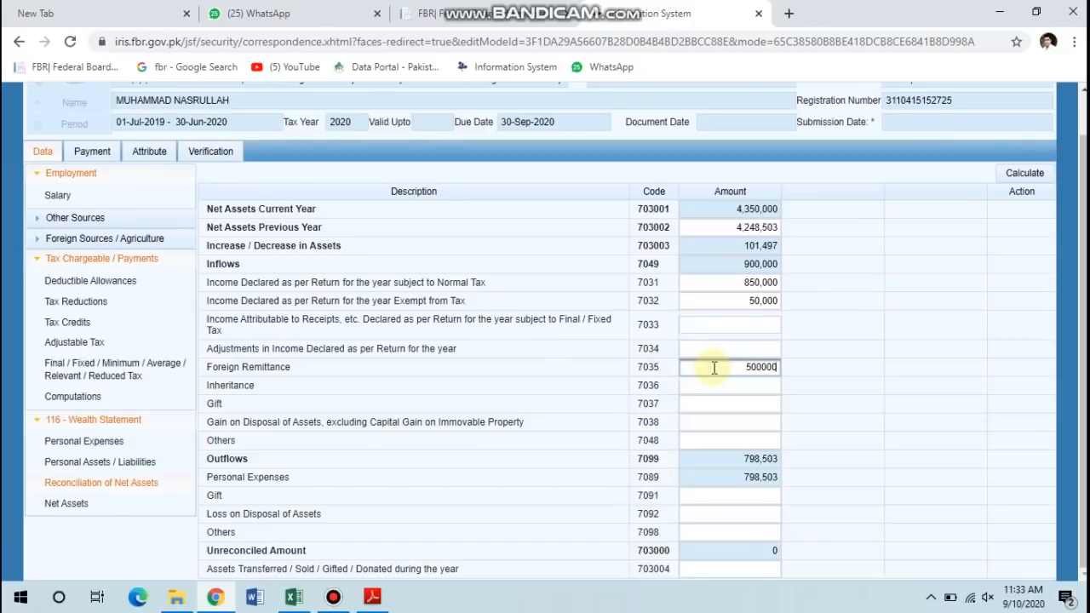
pyautogui.press('BackSpace')
pyautogui.press('BackSpace')
pyautogui.press('BackSpace')
pyautogui.press('BackSpace')
pyautogui.press('BackSpace')
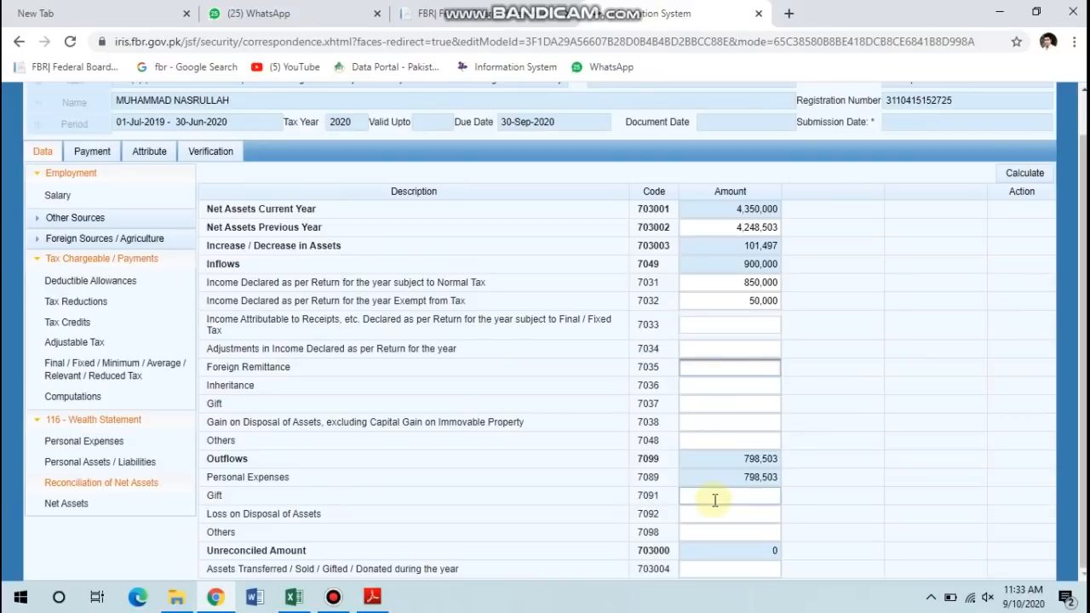
pyautogui.click(728, 426)
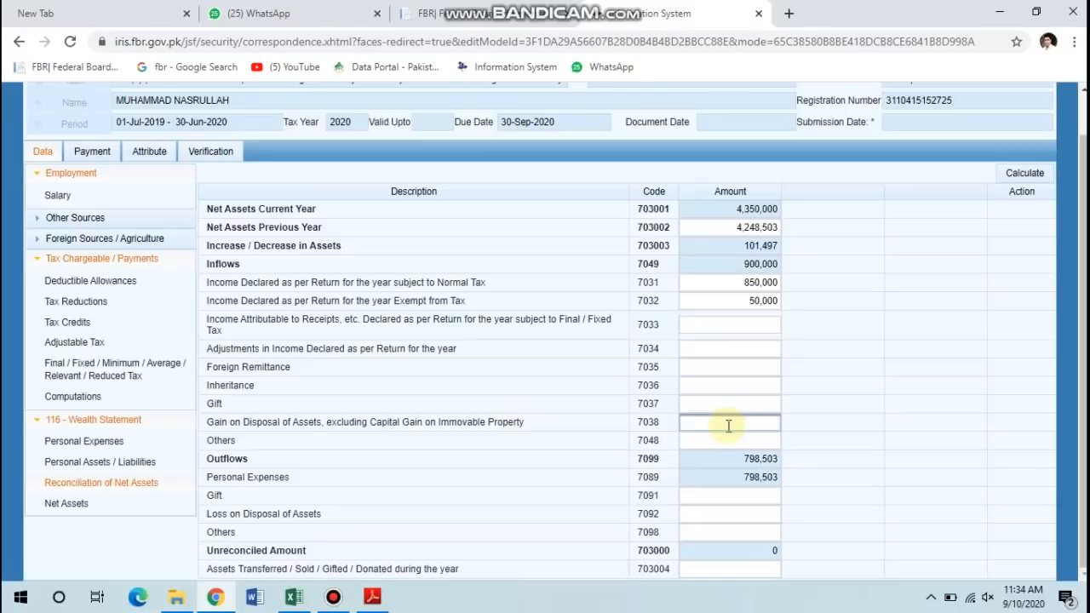
pyautogui.click(96, 152)
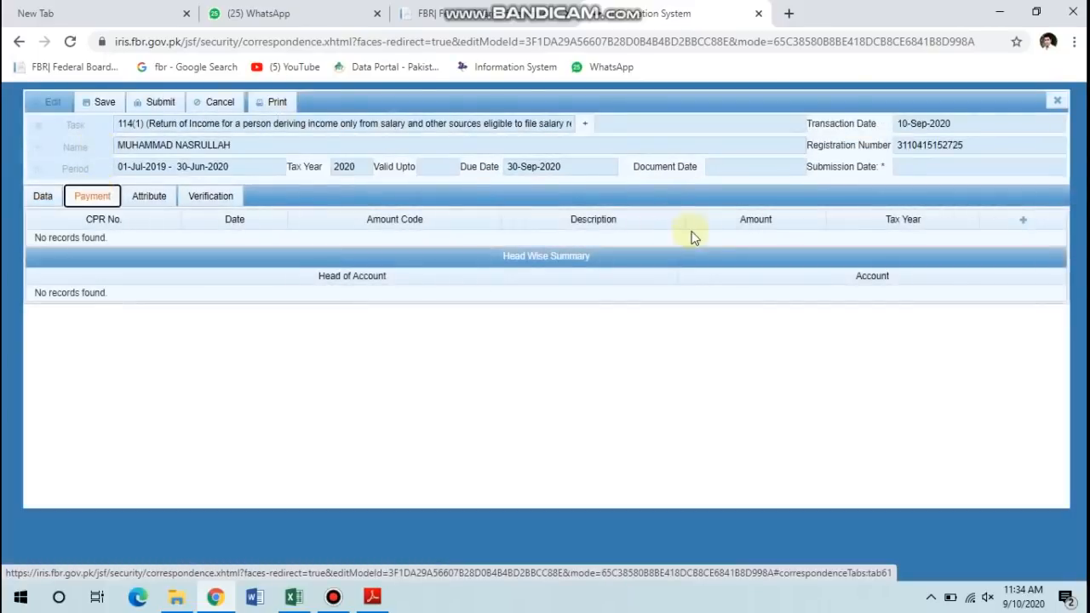
# Check for payments to attach (none found), recalculate the return data, and show the Attribute tab.
pyautogui.click(1022, 221)
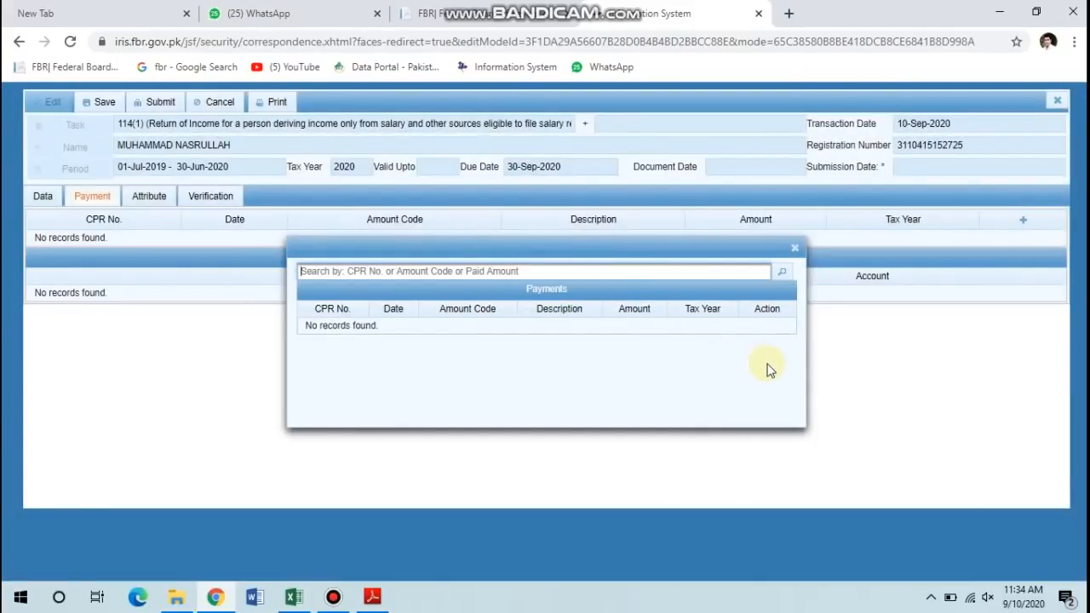
pyautogui.click(794, 250)
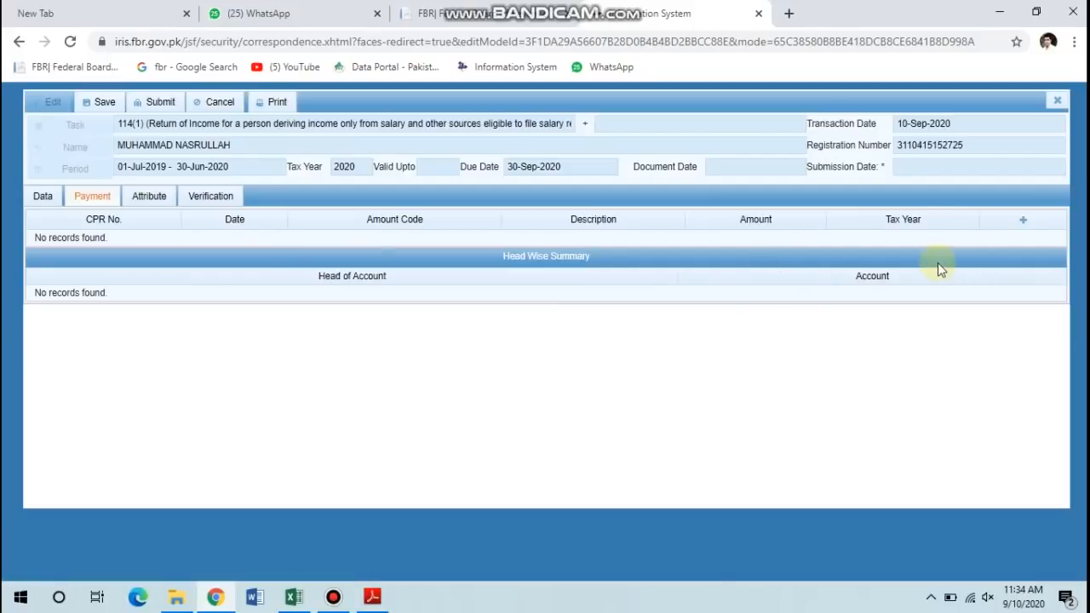
pyautogui.click(41, 198)
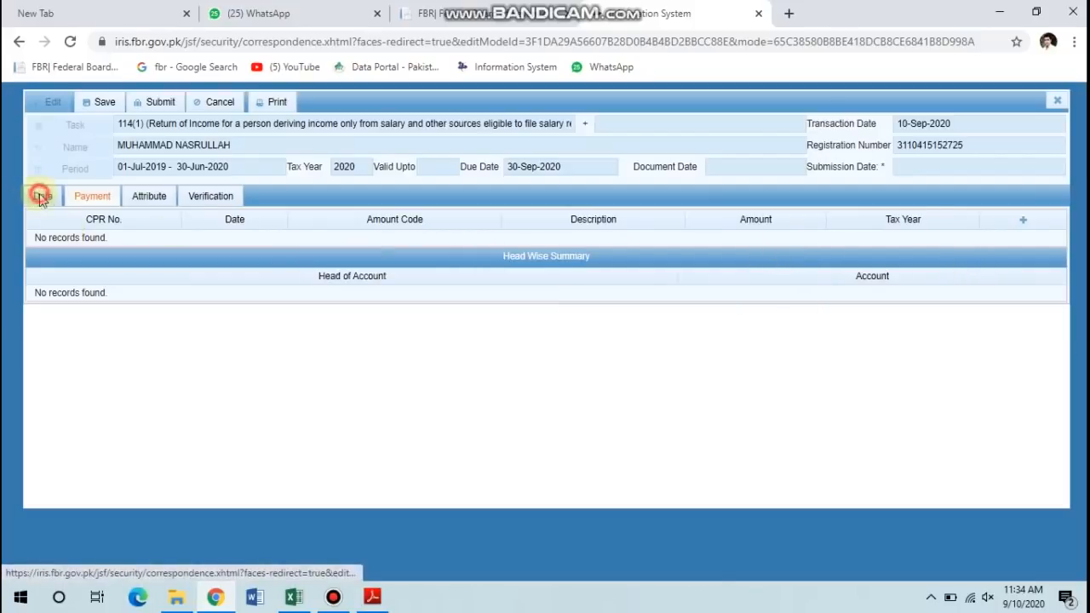
pyautogui.click(1014, 218)
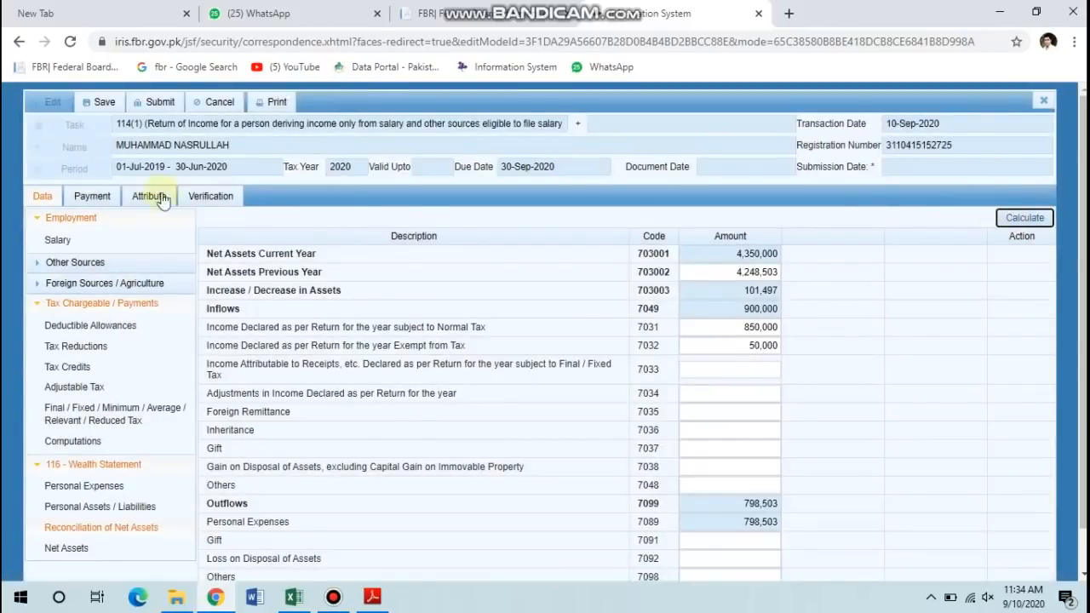
pyautogui.click(152, 196)
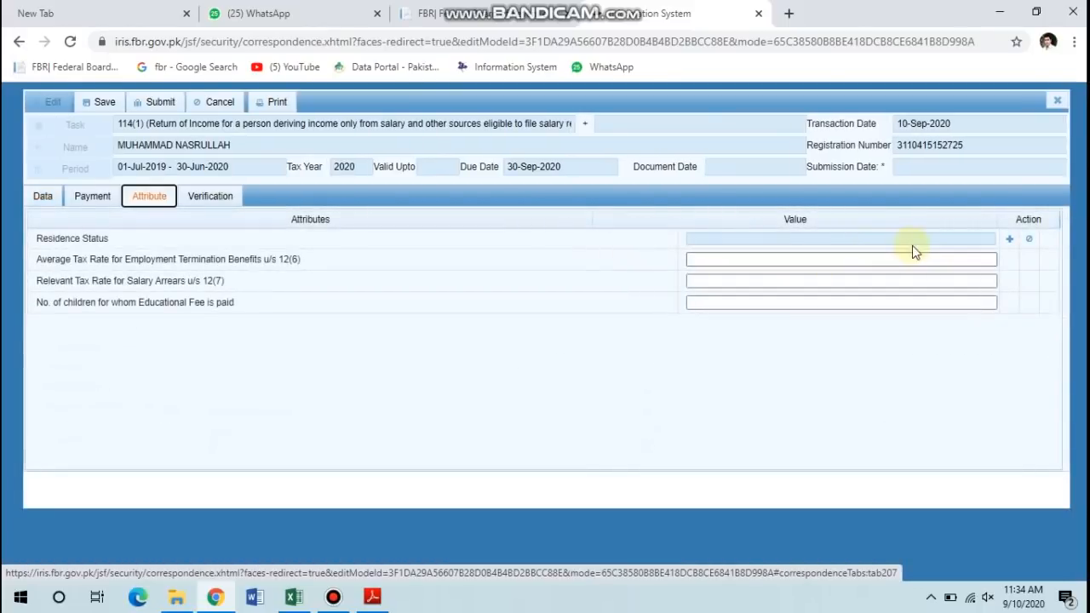
# Set Residence Status to Resident and children with educational fee paid to 4, then go to Verification.
pyautogui.click(1010, 239)
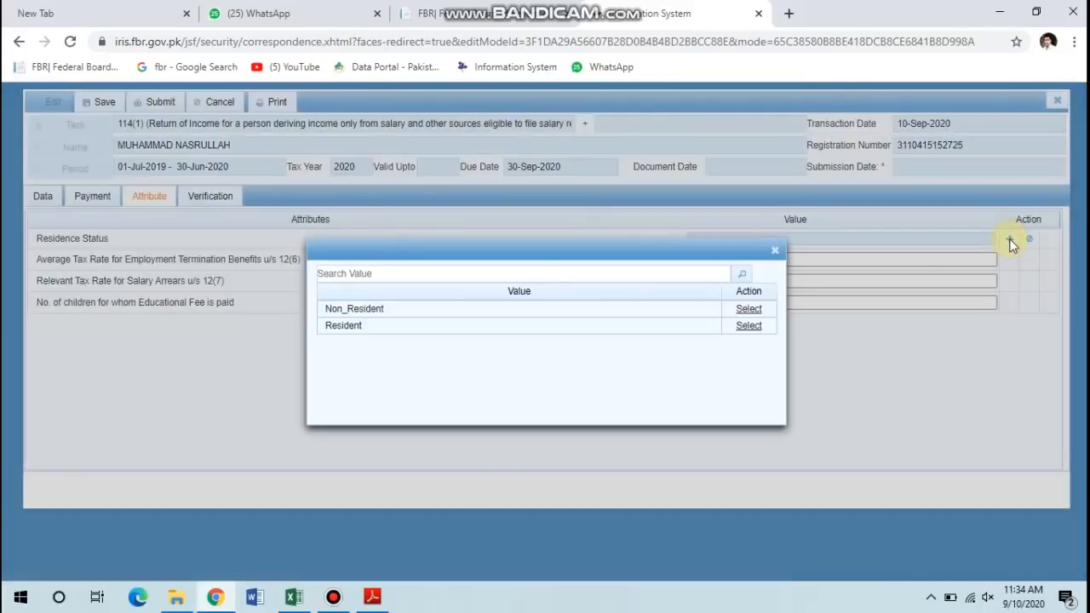
pyautogui.click(749, 328)
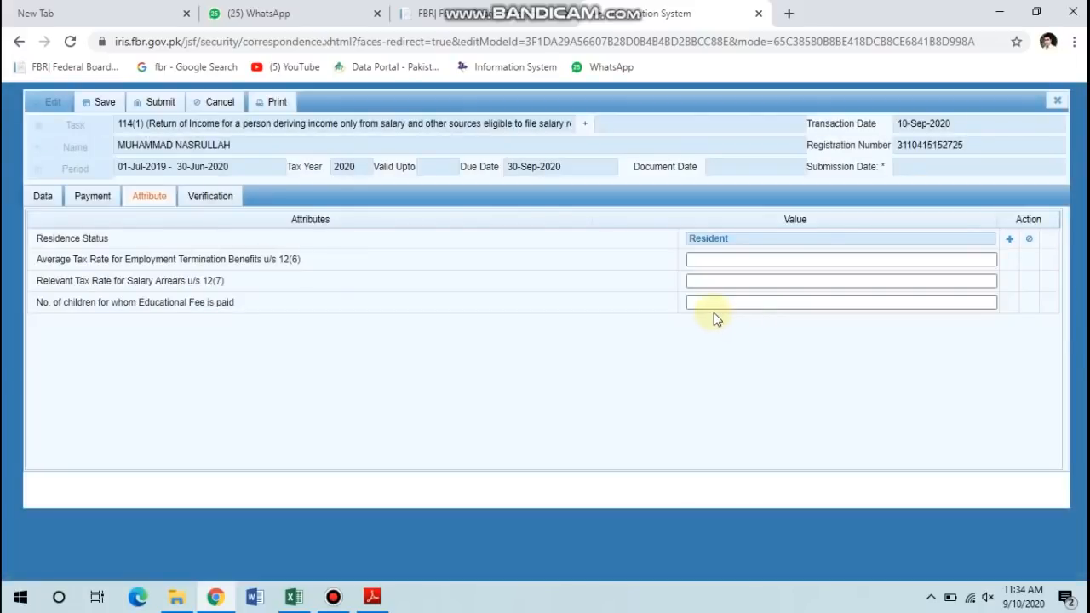
pyautogui.click(697, 305)
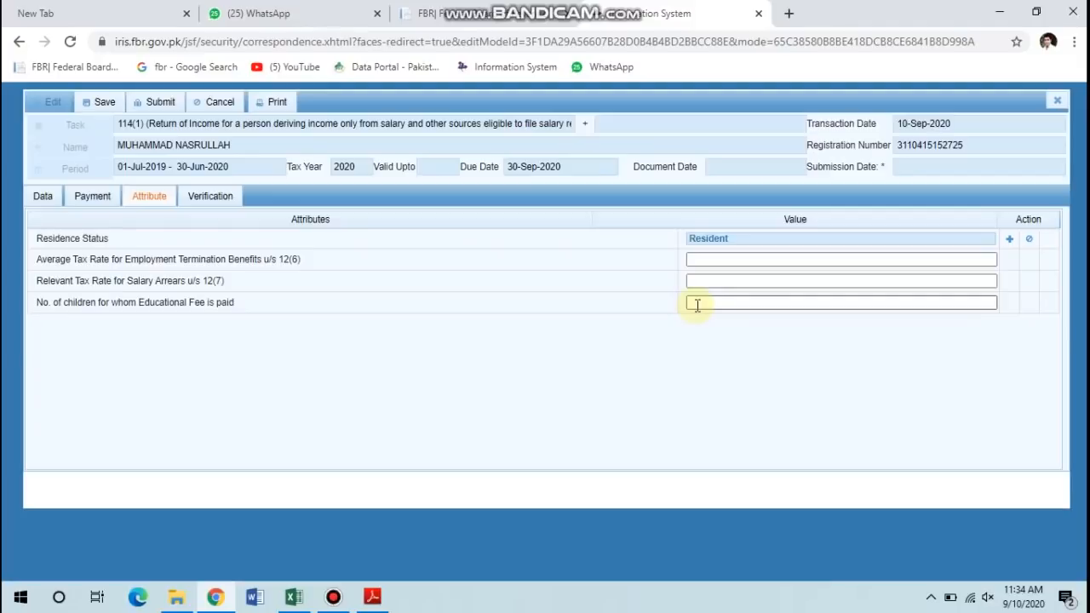
pyautogui.click(696, 305)
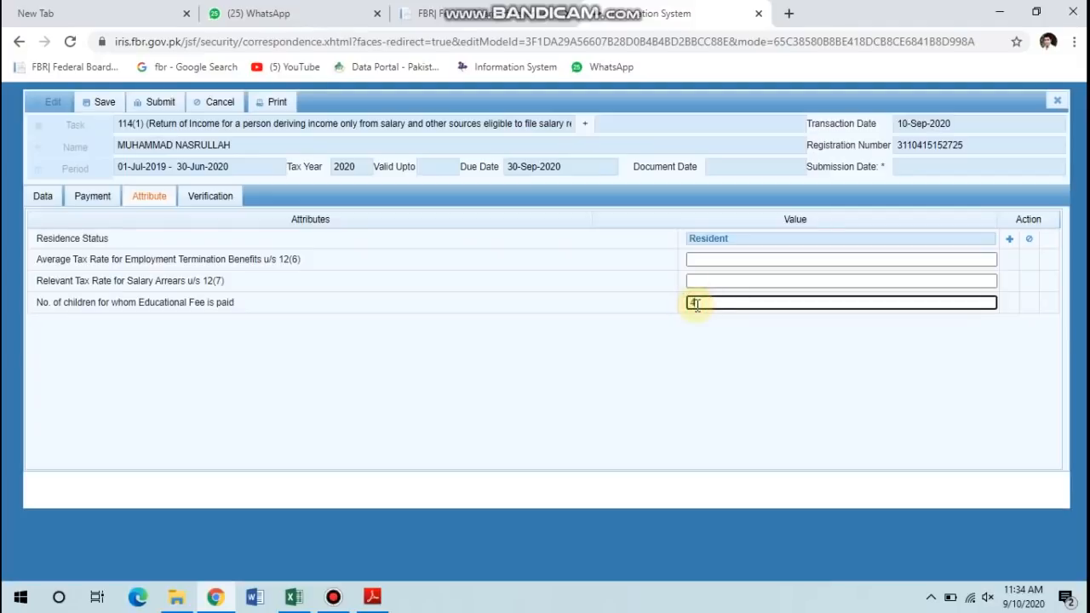
pyautogui.click(213, 199)
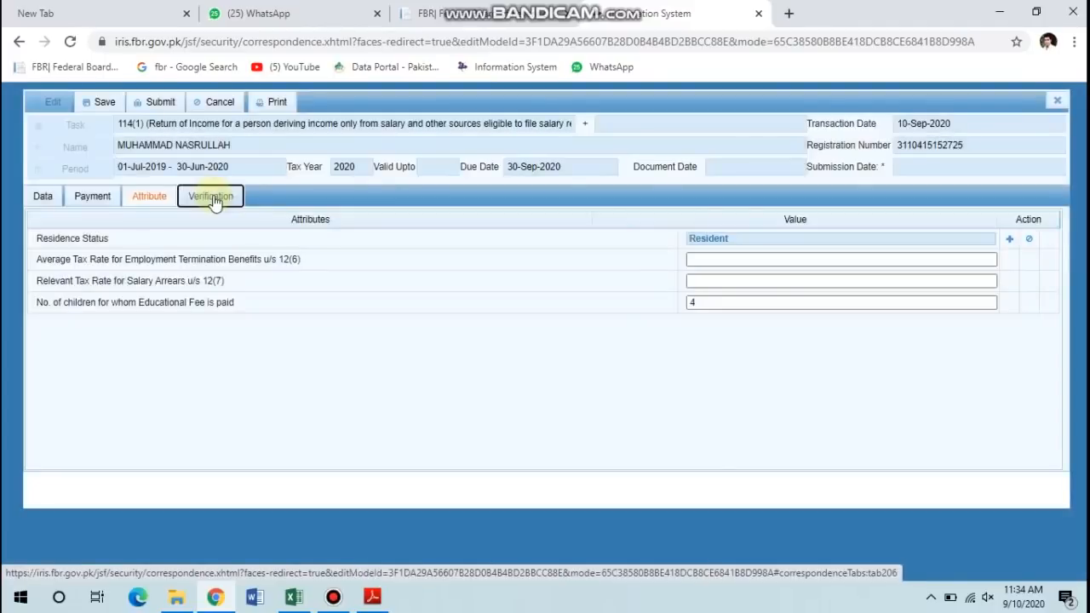
pyautogui.click(213, 198)
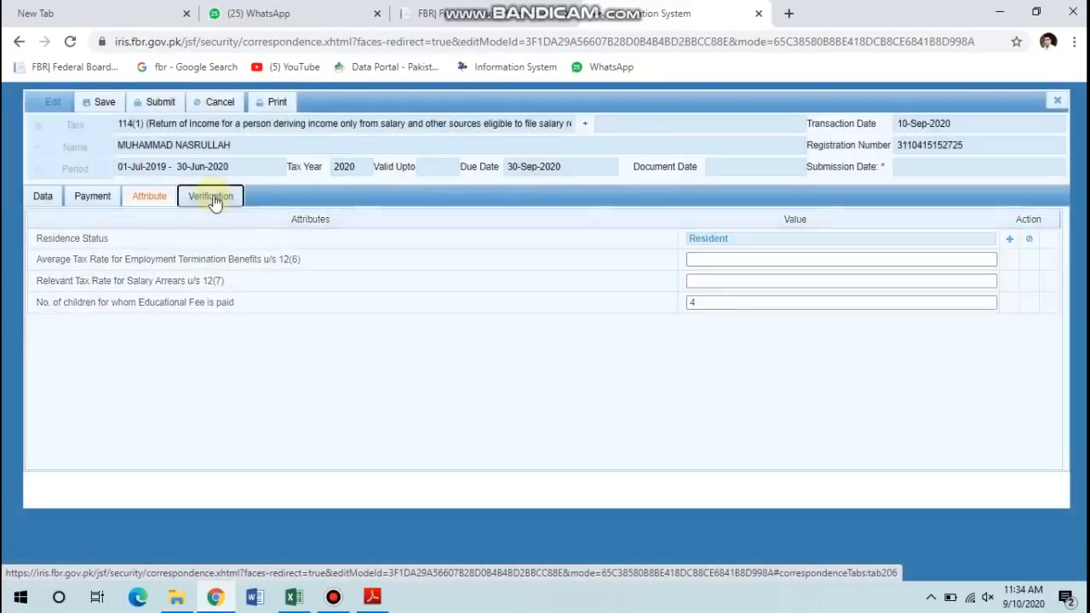